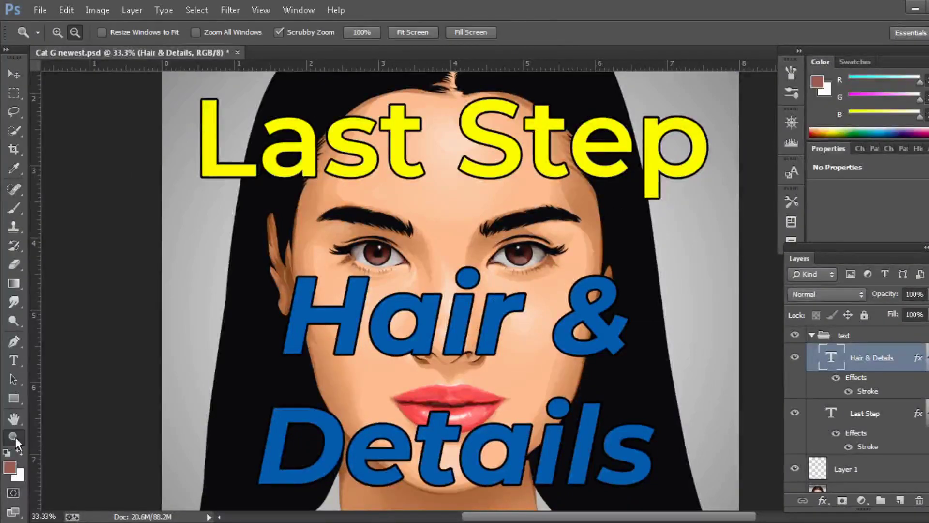
Zoom in on the portrait and hide the title text group
left_click_drag(442, 321, 519, 321)
left_click(518, 322)
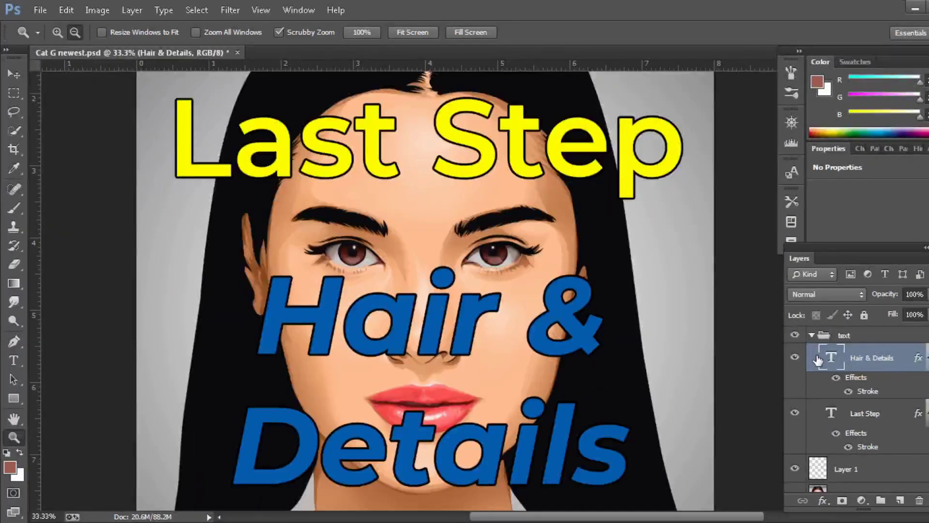
left_click(812, 335)
left_click(794, 335)
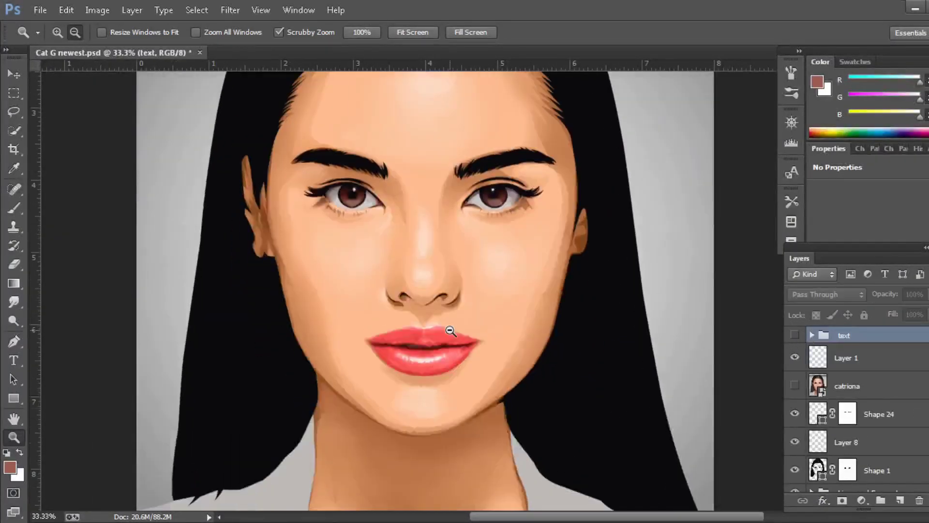
key("ctrl+minus")
Add a new Layer 9 above Shape 1 and clip it to Shape 1
left_click(871, 470)
left_click(899, 500)
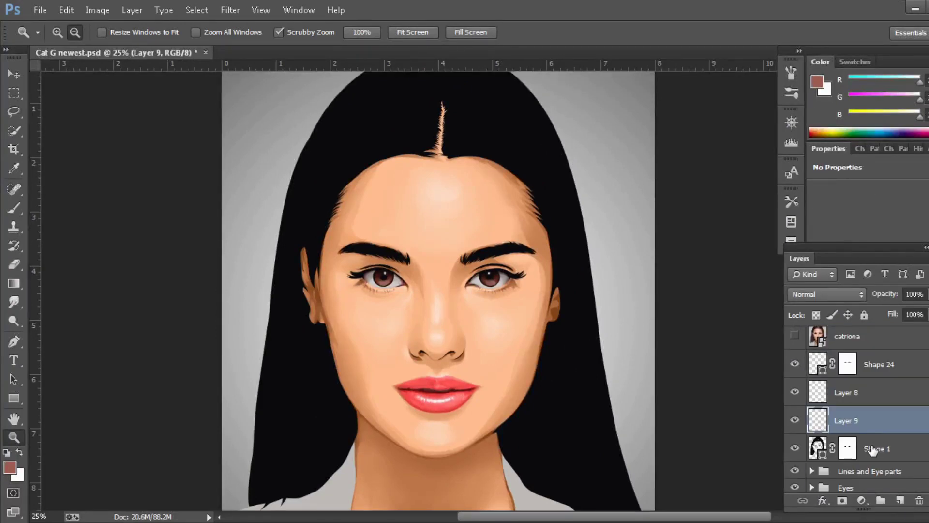
right_click(870, 406)
left_click(741, 255)
left_click(440, 264)
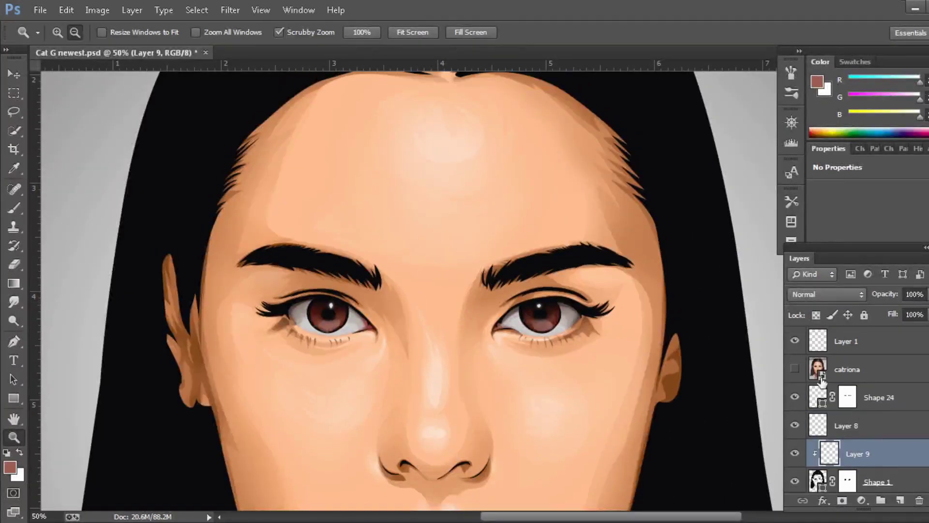
Sample a dark brown from the photo and set the Pen shape fill to #584a4a
key("i")
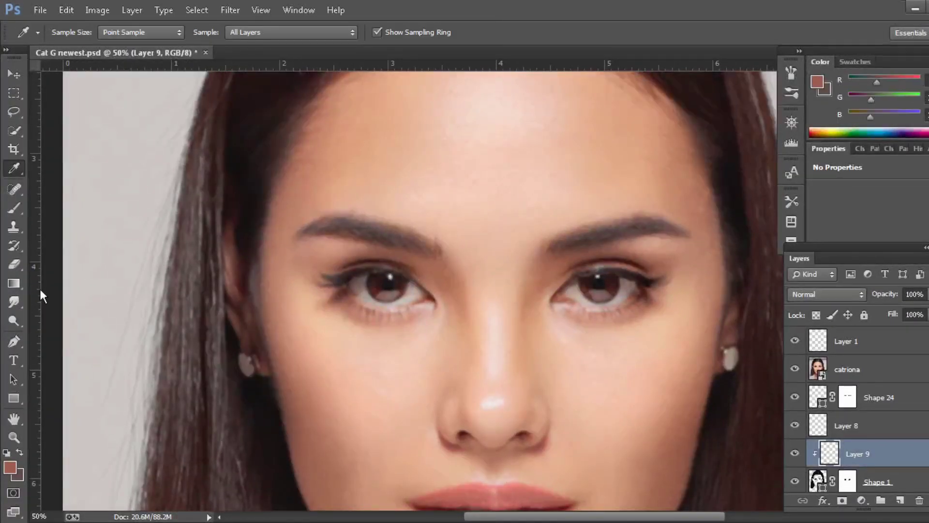
key("p")
left_click(124, 32)
left_click(200, 60)
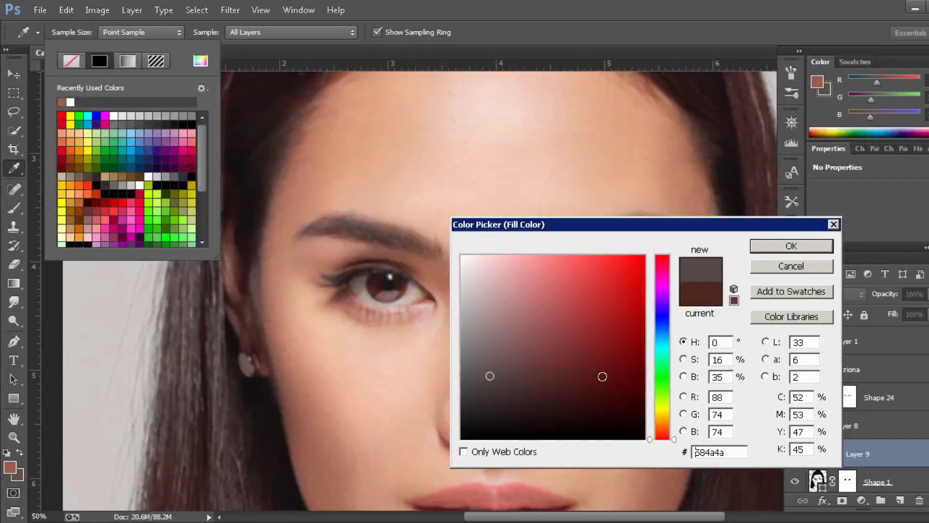
key("Return")
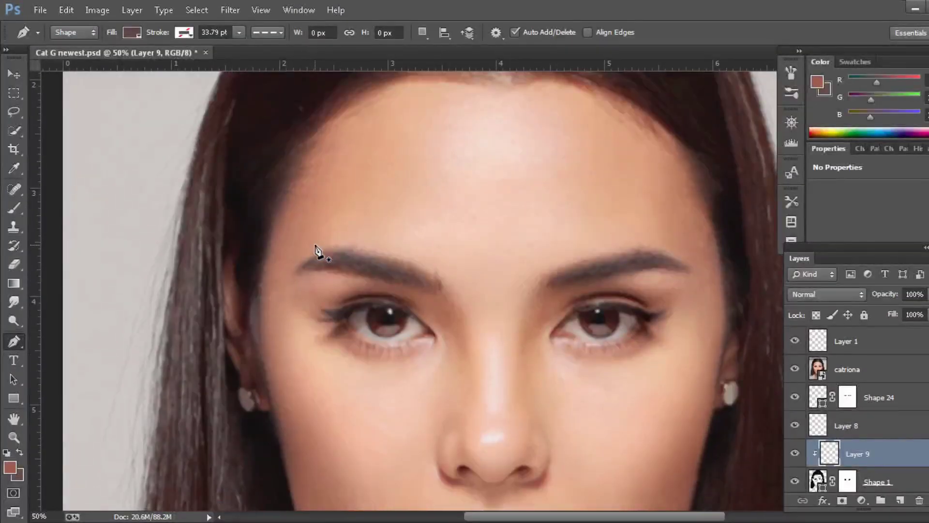
Switch the Pen tool to Path drawing mode
left_click(259, 242, "alt")
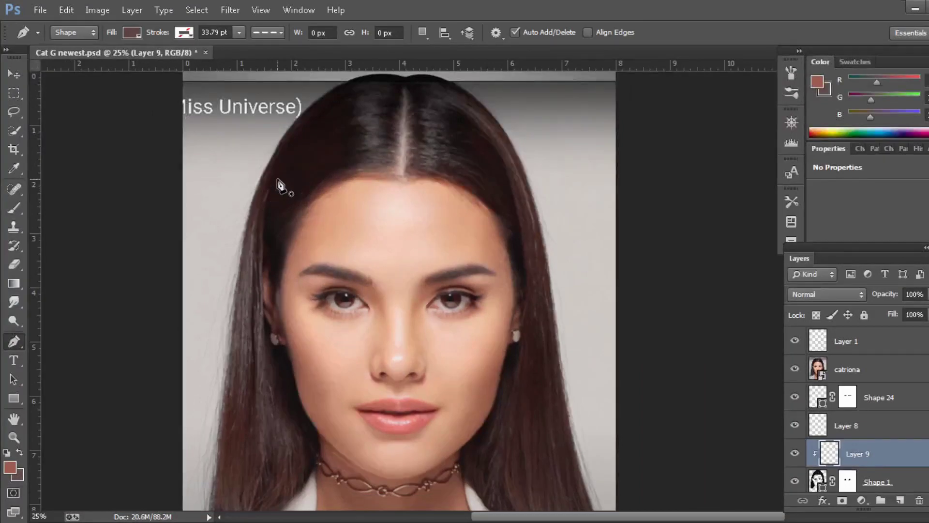
left_click(268, 188)
left_click(132, 32)
left_click(74, 32)
Trace a strand path down the left hair edge to the lower left
left_click(267, 188)
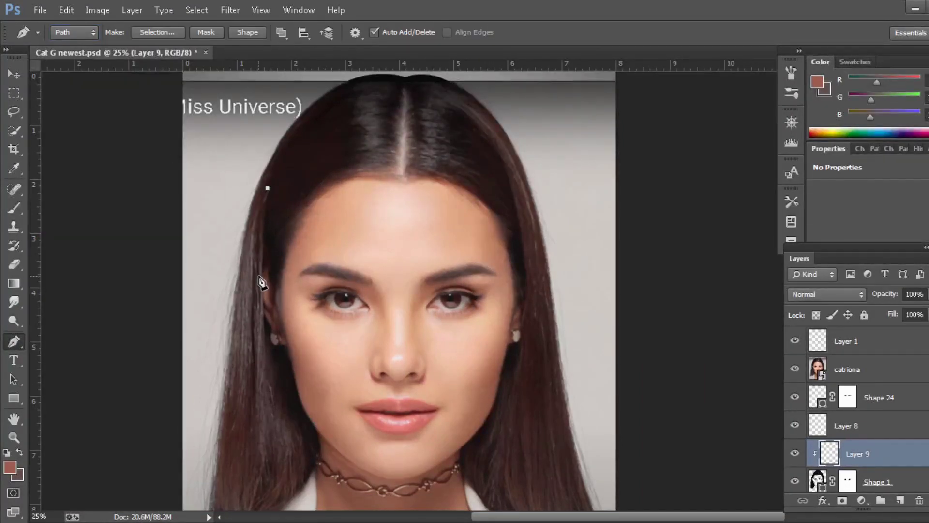
left_click(261, 294)
left_click(263, 350)
scroll(263, 351, "down", 3)
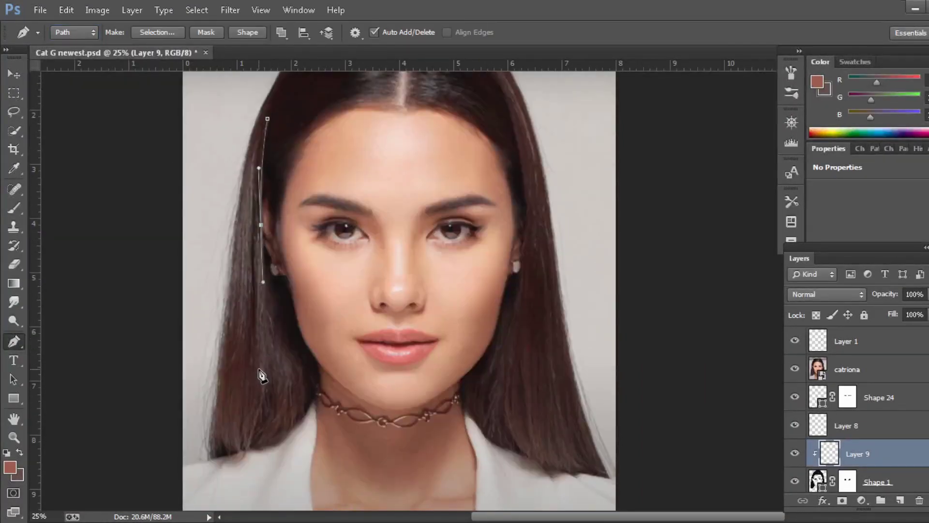
left_click(258, 372)
left_click(260, 406)
left_click(248, 446)
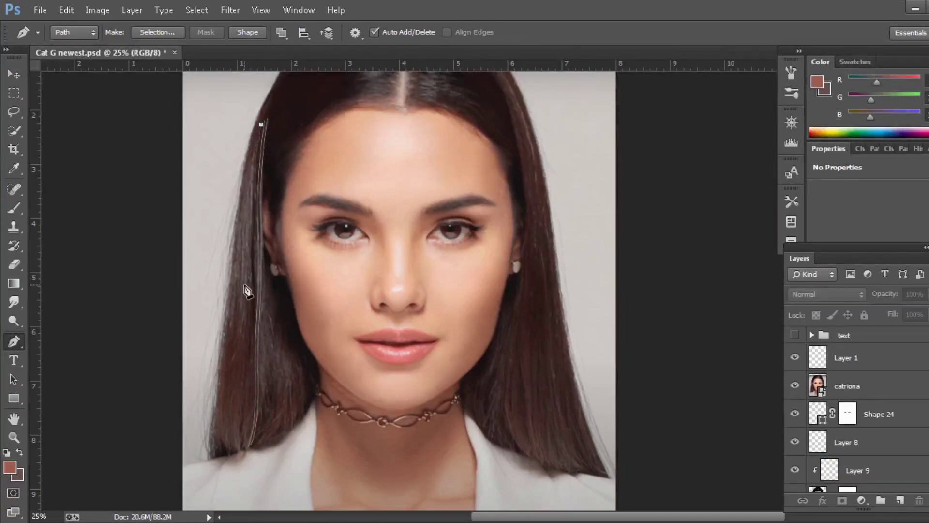
Start a second strand beside the first and curve it toward the hair ends
left_click(244, 450)
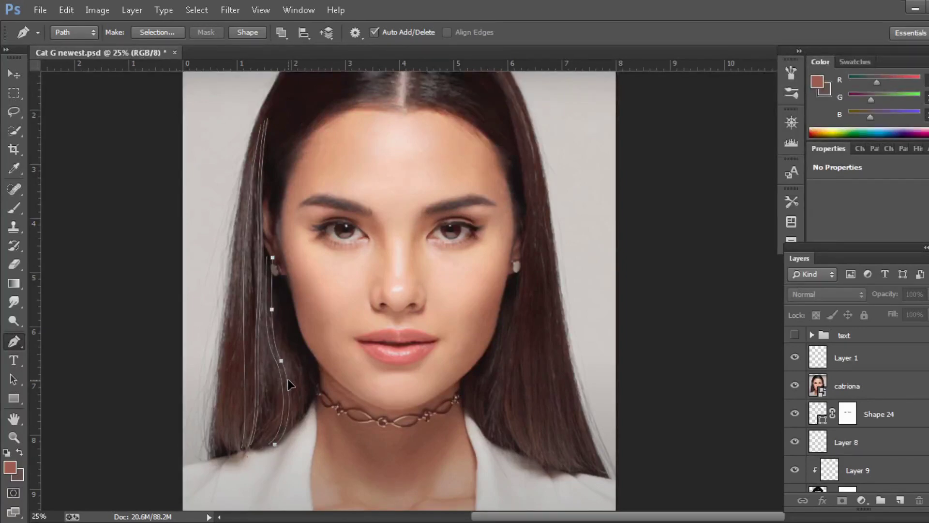
scroll(285, 379, "down", 3)
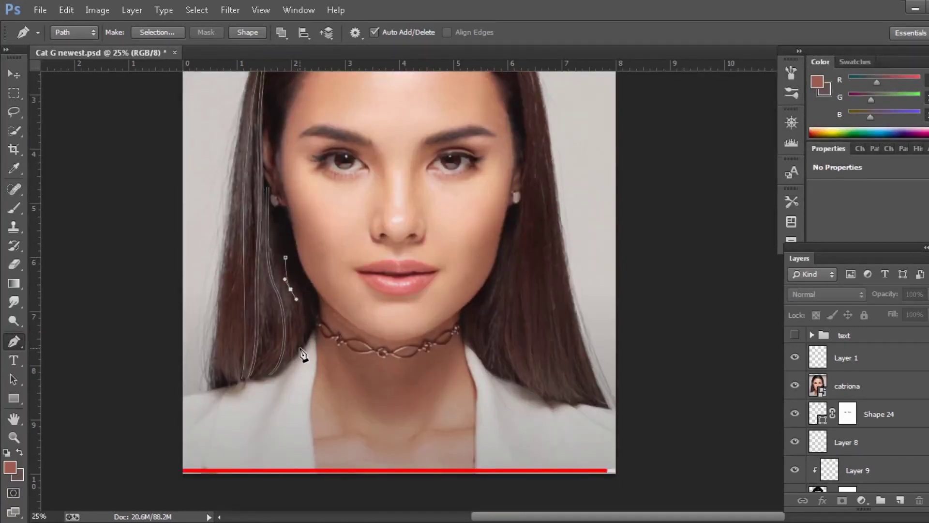
left_click_drag(289, 362, 305, 327)
scroll(457, 131, "up", 6)
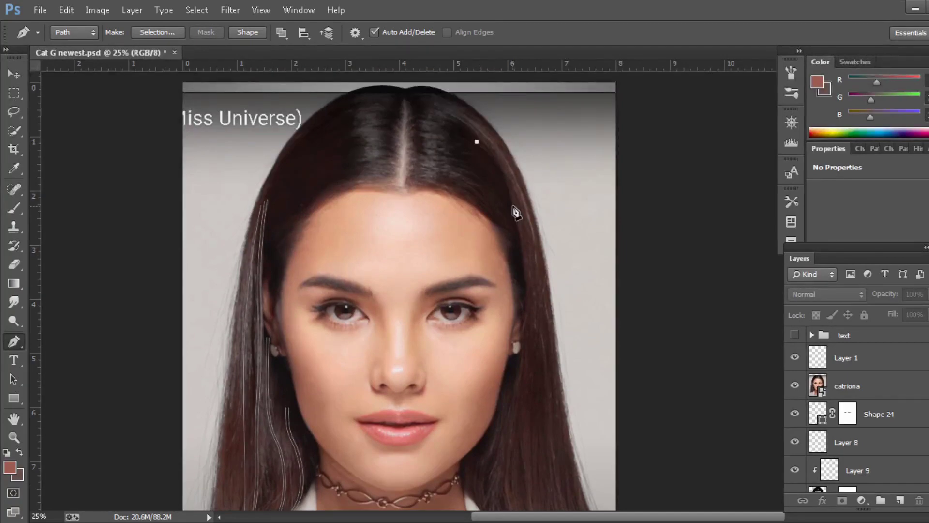
scroll(516, 212, "down", 2)
right_click(514, 334)
key("Escape")
Trace a strand down the right-side hair to its bottom
left_click(511, 360)
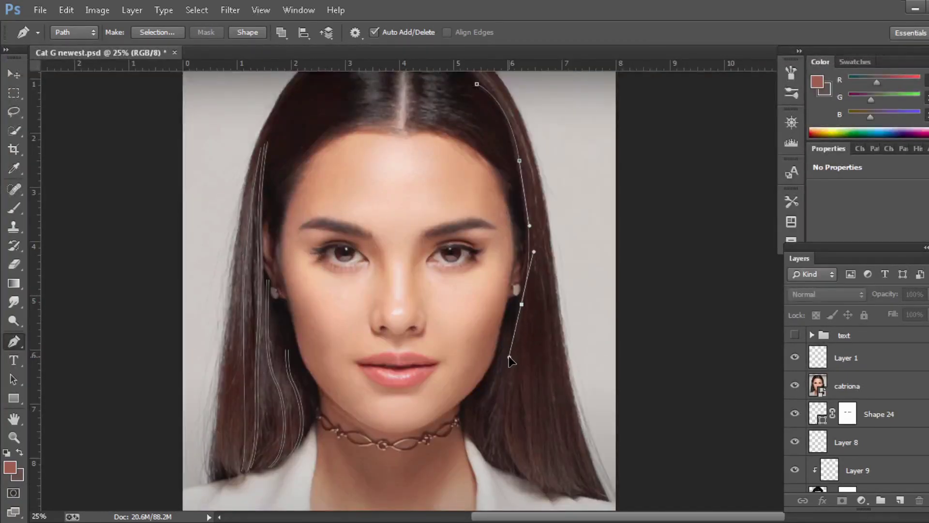
left_click(525, 481)
scroll(633, 272, "up", 2)
scroll(473, 134, "up", 2)
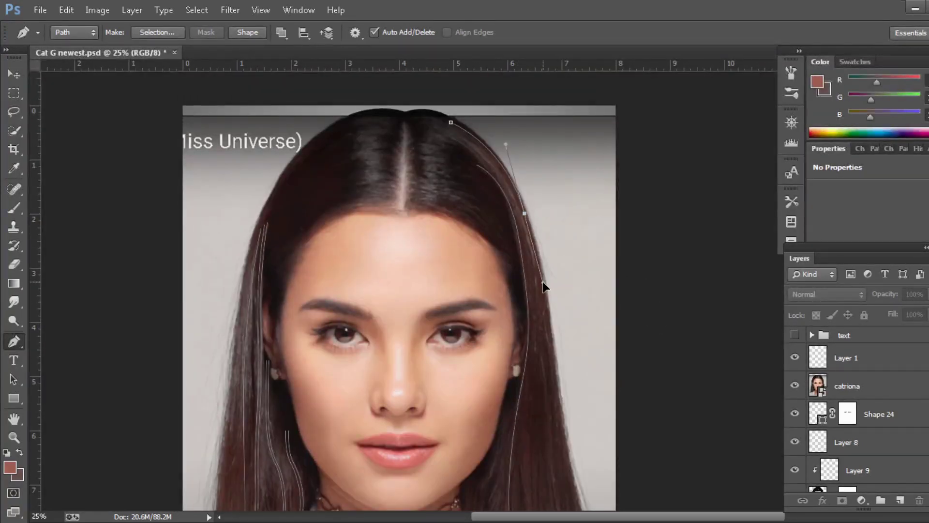
scroll(542, 287, "down", 2)
left_click_drag(587, 489, 624, 494)
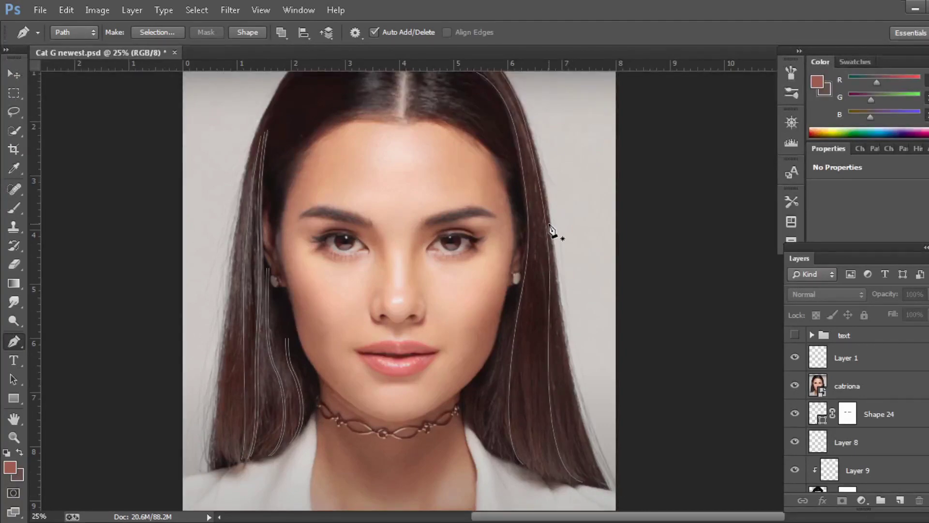
scroll(391, 226, "up", 3)
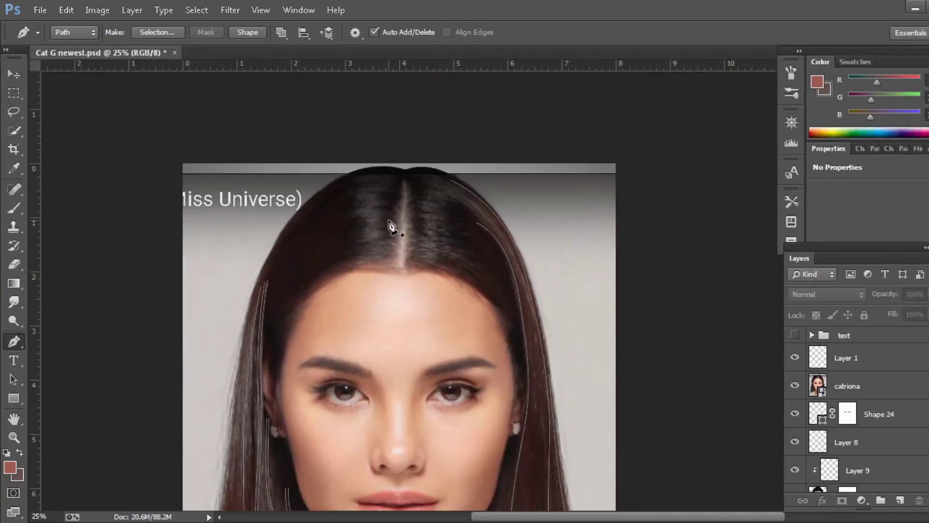
Draw a curved strand along the hair edge beside the face
left_click_drag(311, 215, 268, 252)
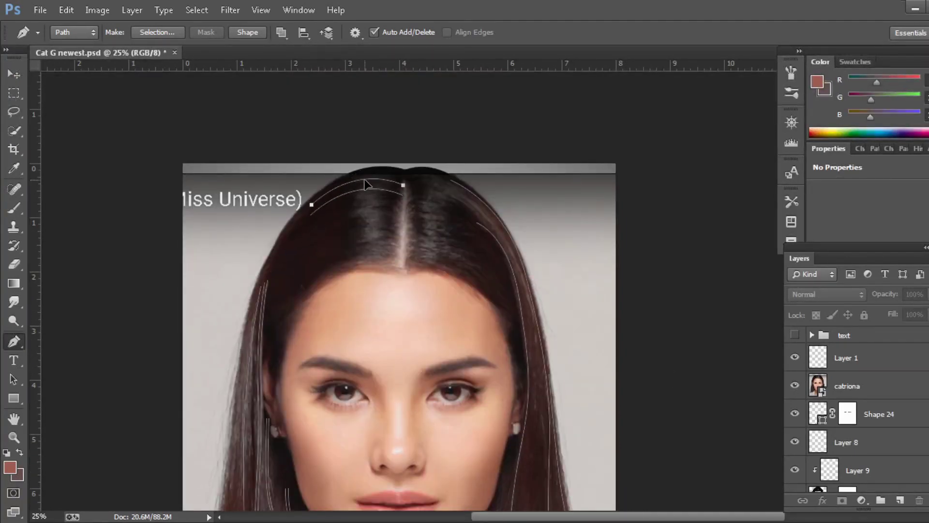
left_click_drag(304, 282, 342, 266)
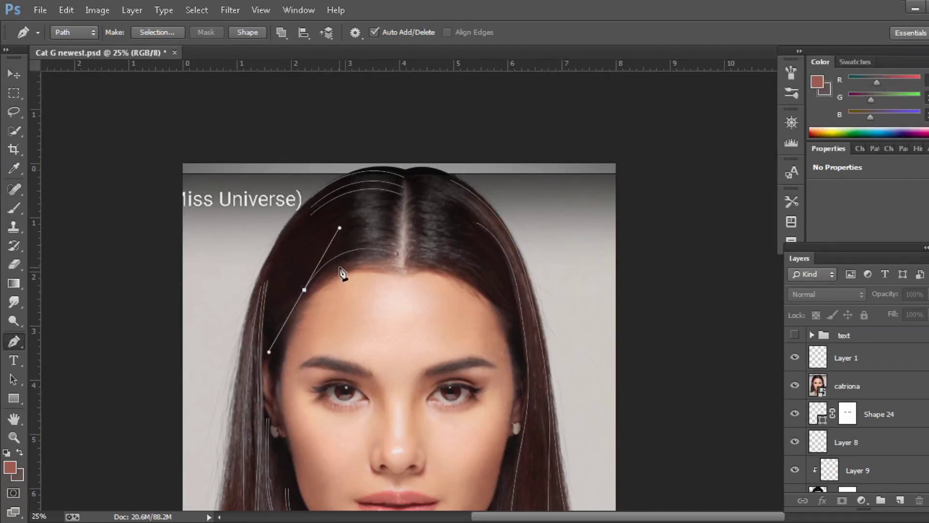
scroll(249, 275, "down", 1)
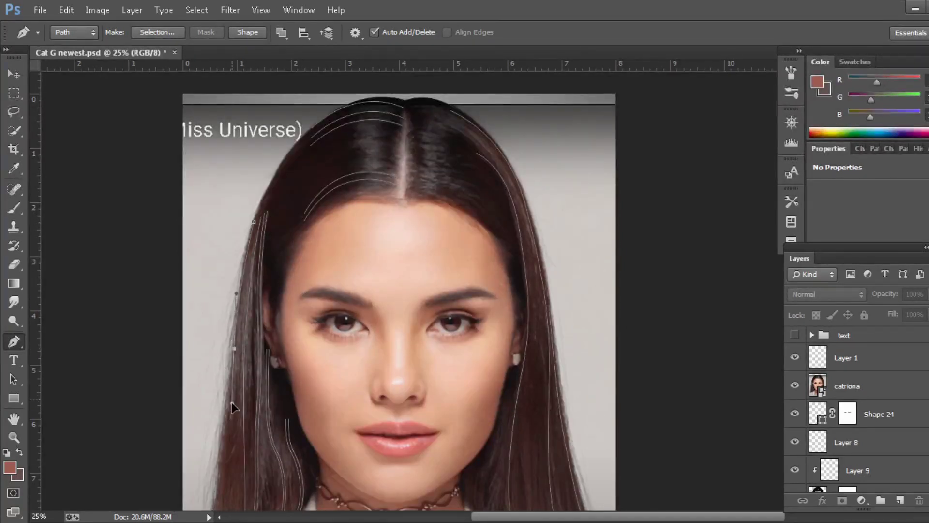
scroll(231, 407, "down", 2)
left_click_drag(228, 341, 229, 335)
scroll(228, 336, "up", 2)
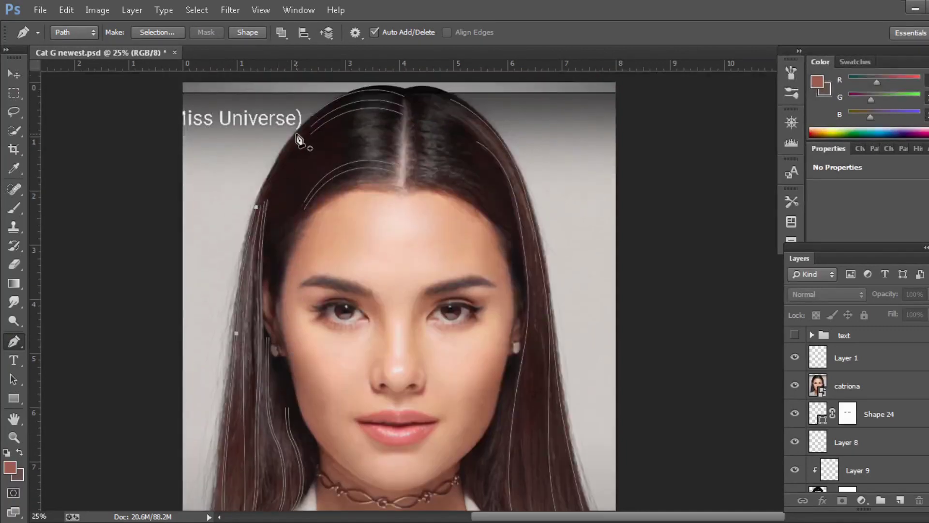
scroll(232, 387, "down", 2)
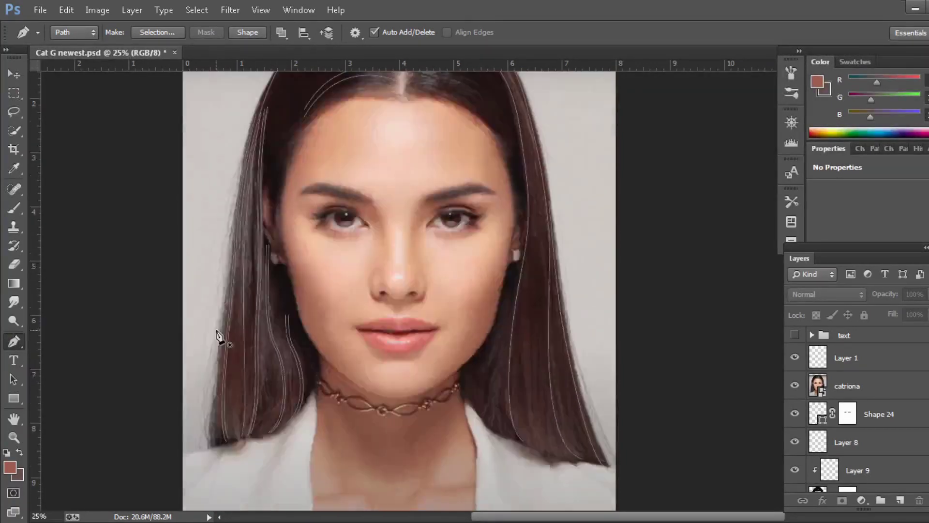
scroll(219, 479, "up", 3)
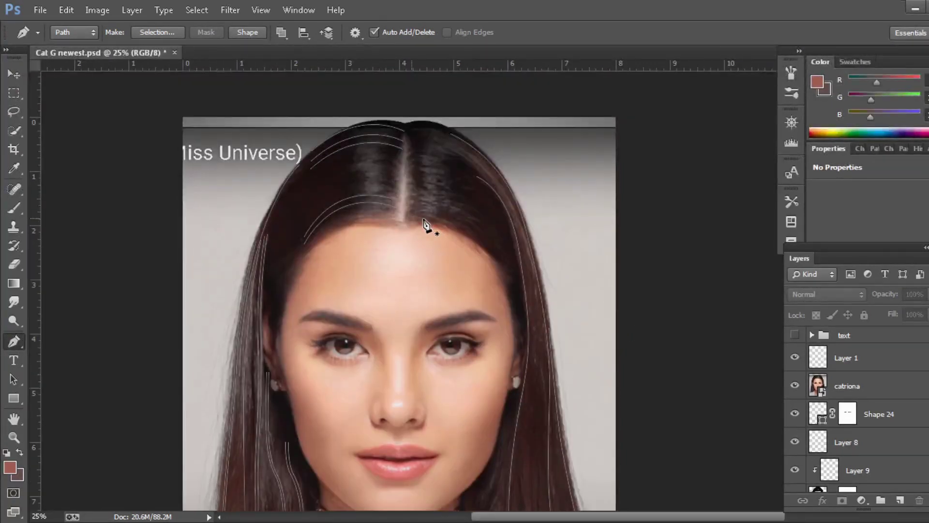
Draw several curved strands from the parting down the right side of the crown
left_click_drag(503, 259, 534, 334)
left_click_drag(414, 213, 480, 207)
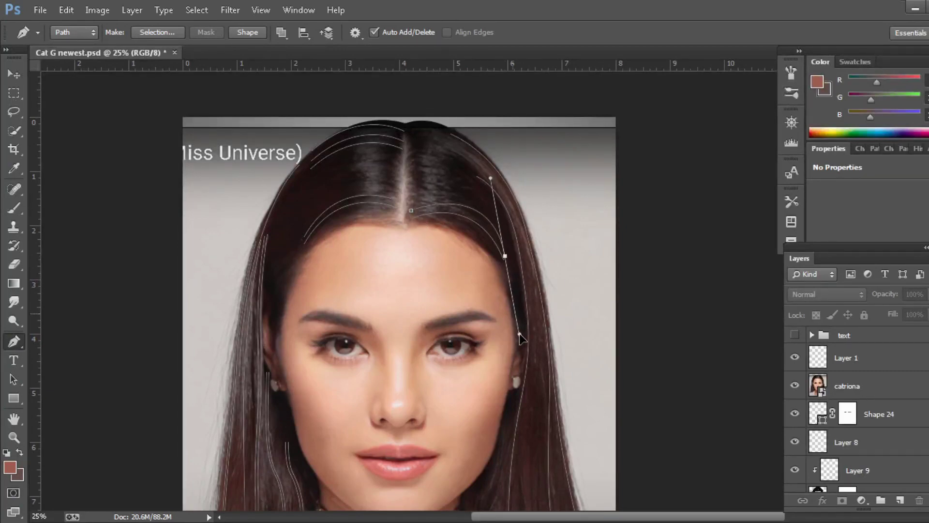
left_click_drag(513, 269, 522, 321)
left_click(428, 184)
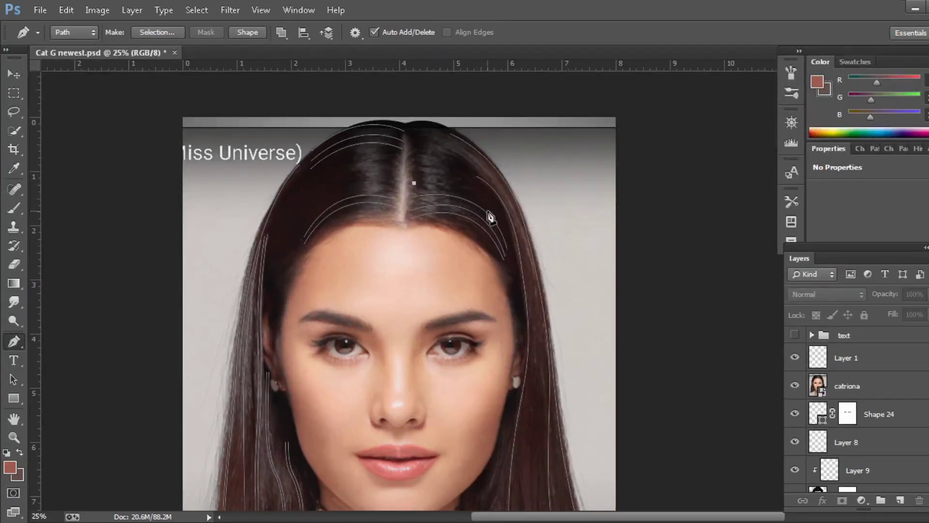
left_click_drag(506, 259, 515, 255)
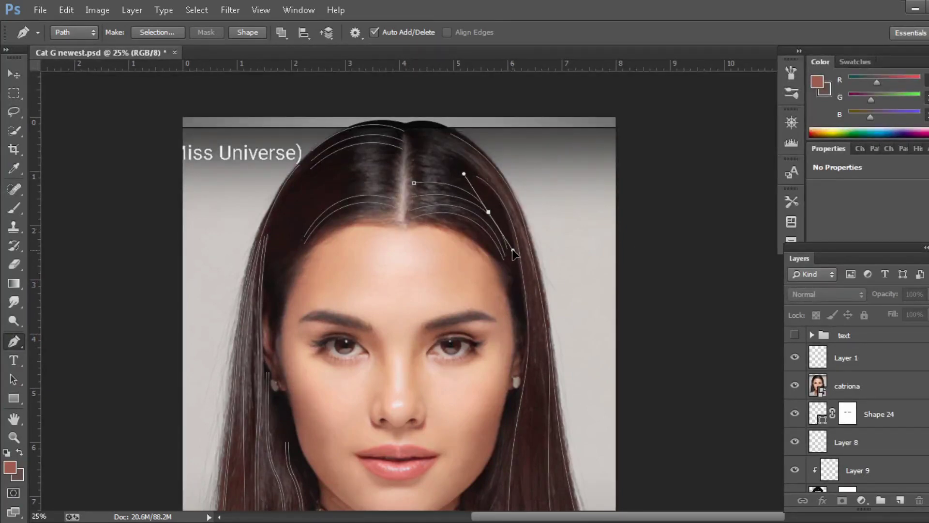
left_click(412, 135)
left_click_drag(509, 196, 534, 253)
scroll(547, 411, "down", 5)
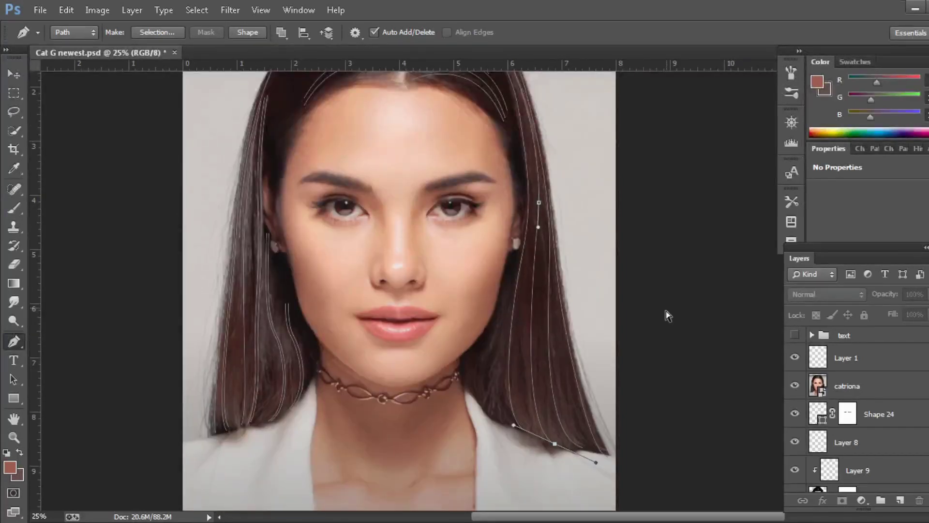
scroll(666, 316, "up", 5)
Start a curved strand left of the parting toward the left hair
left_click(396, 158)
left_click_drag(317, 177, 297, 220)
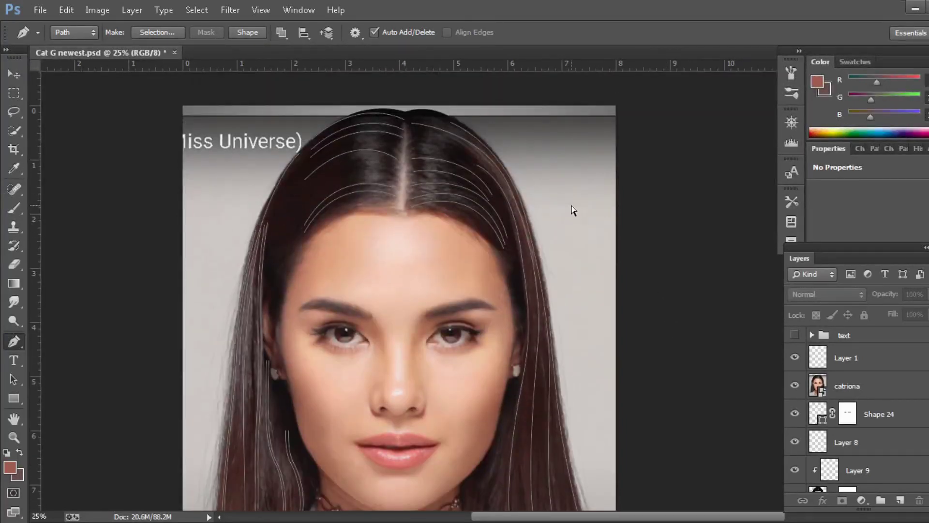
key("ctrl+plus")
key("z")
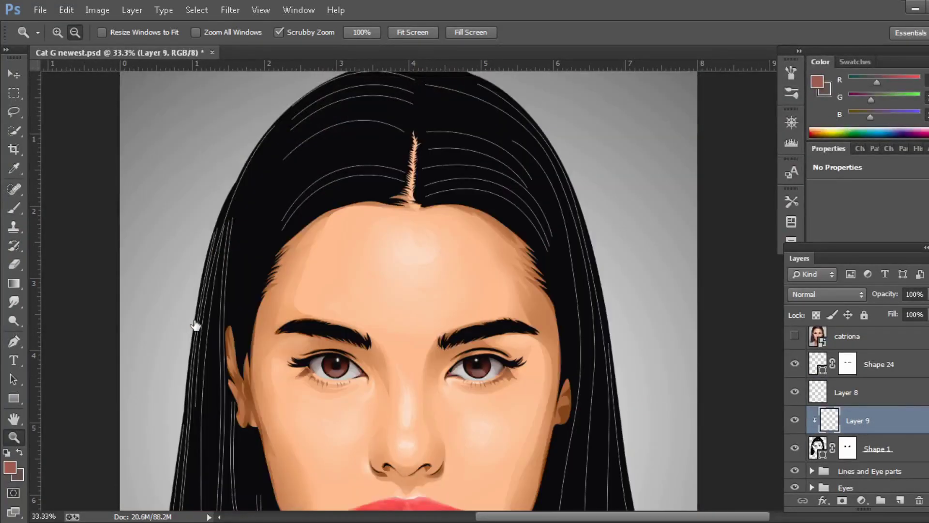
Set the brush size and a 74% opacity for painting strands
key("p")
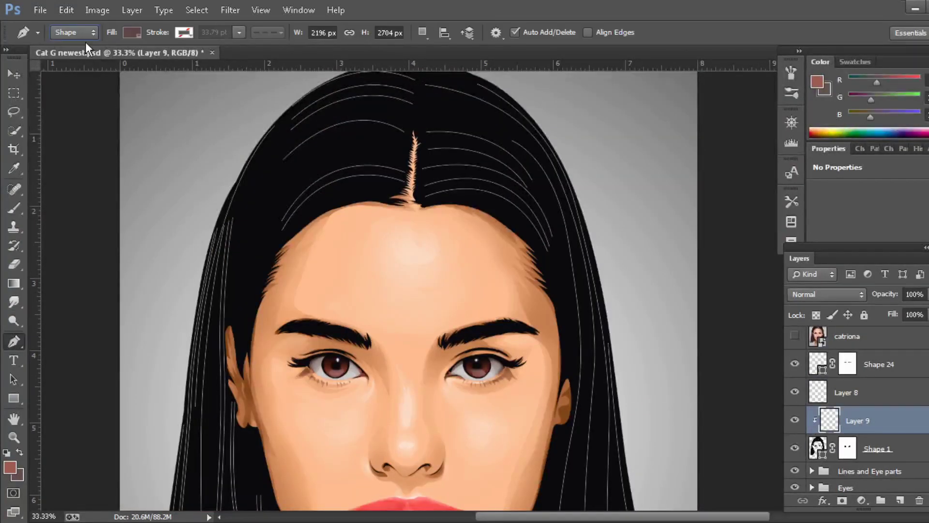
key("b")
left_click(74, 32)
left_click(146, 61)
type("20")
key("Return")
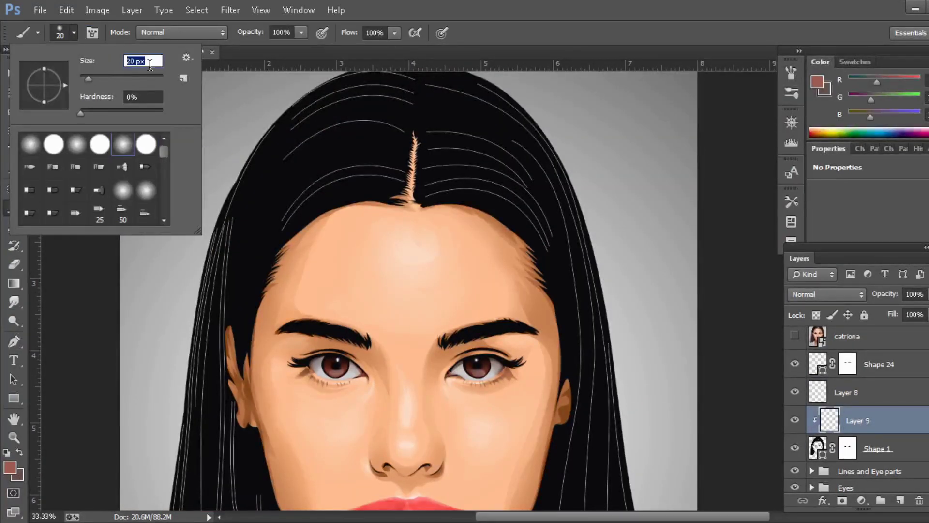
left_click(304, 33)
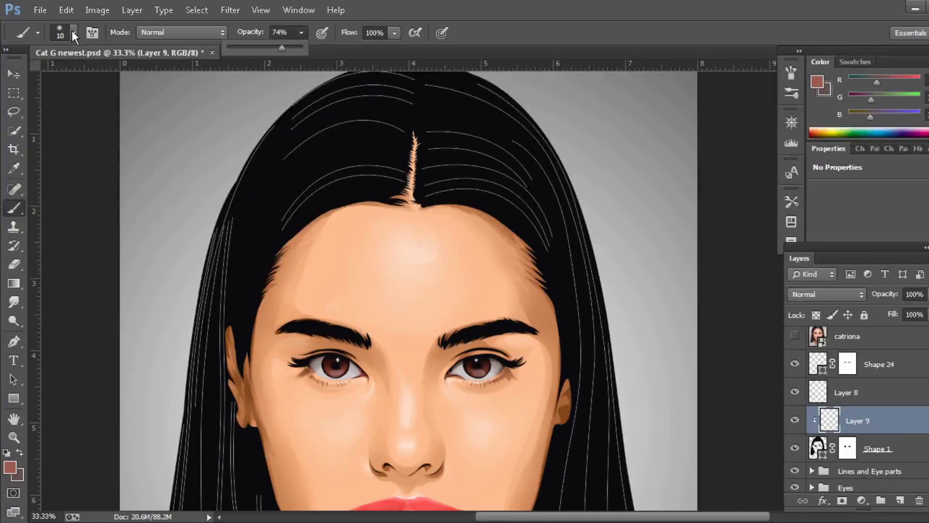
Stroke the drawn hair path with the brush to paint a thin white strand
left_click(14, 341)
right_click(436, 265)
left_click(484, 93)
key("Return")
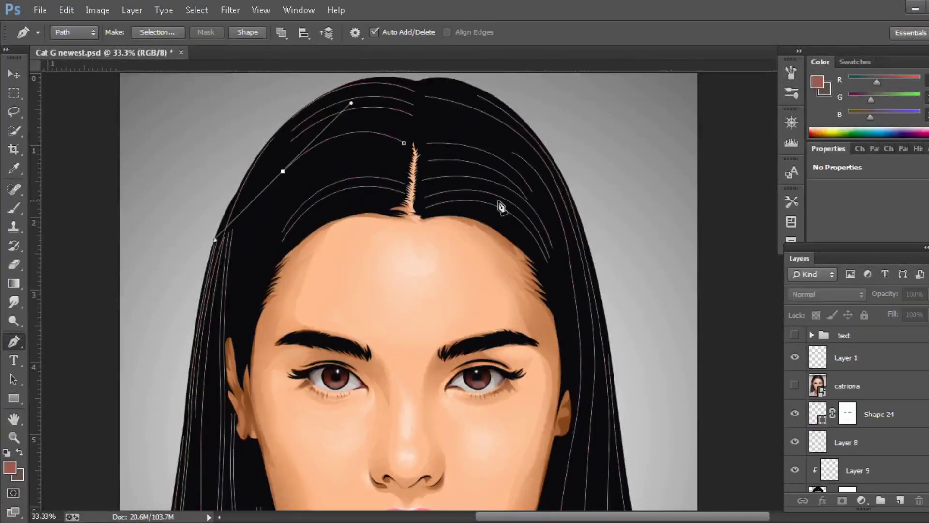
Check the 10 px brush settings and return to the Pen tool
left_click(856, 470)
left_click(15, 208)
left_click(74, 32)
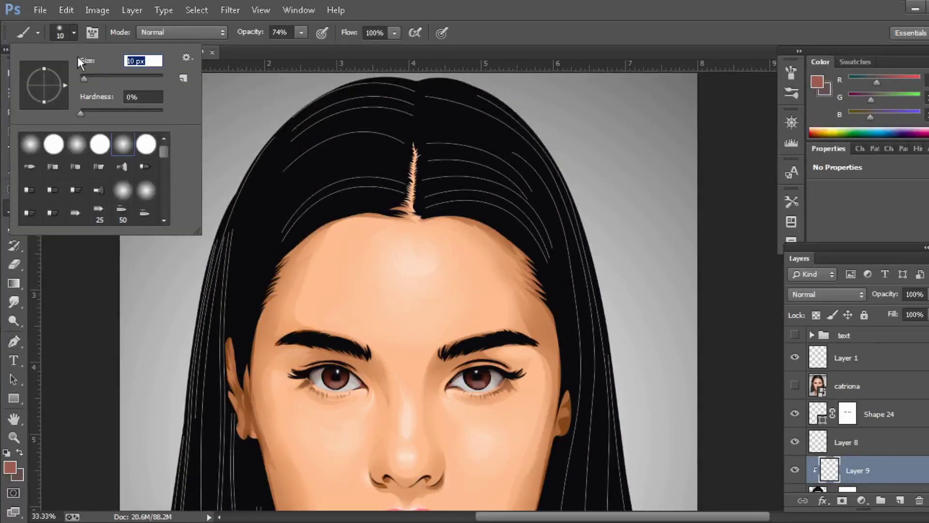
left_click(14, 341)
Draw three curved strands from the parting toward the left side
left_click(412, 191)
left_click_drag(280, 234, 237, 297)
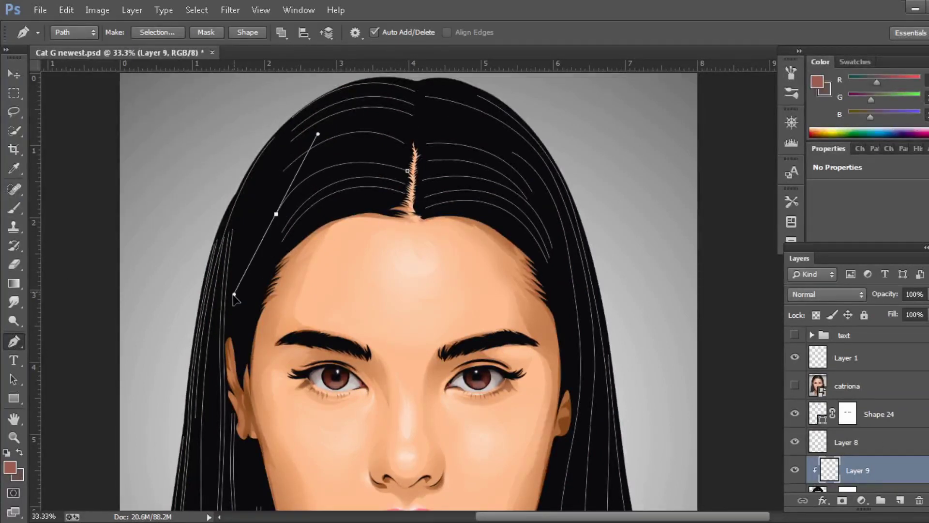
left_click(405, 198)
left_click(283, 245)
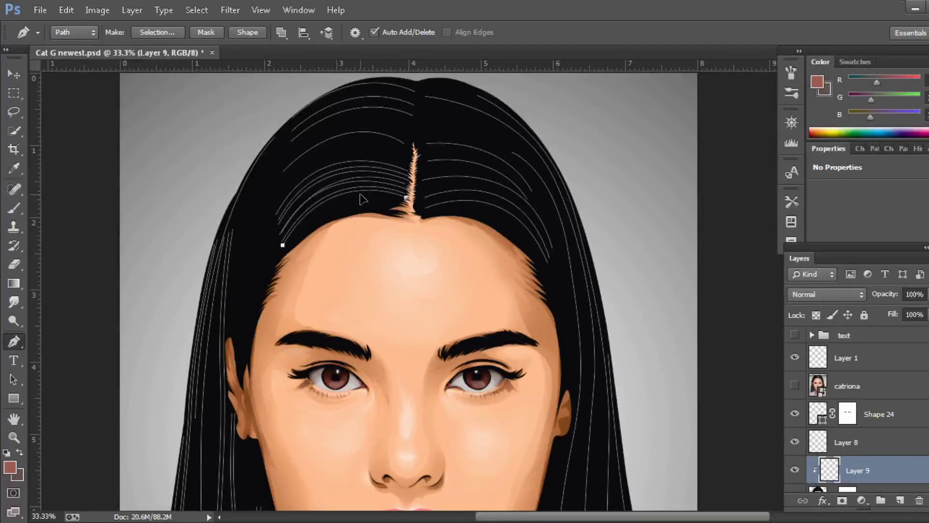
left_click(403, 212)
left_click(279, 260)
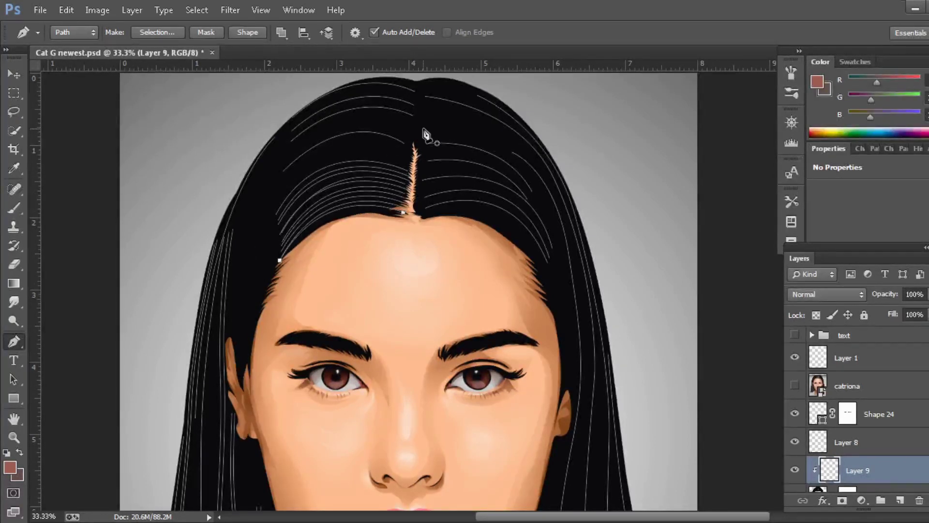
left_click_drag(280, 168, 259, 241)
left_click_drag(380, 124, 375, 163)
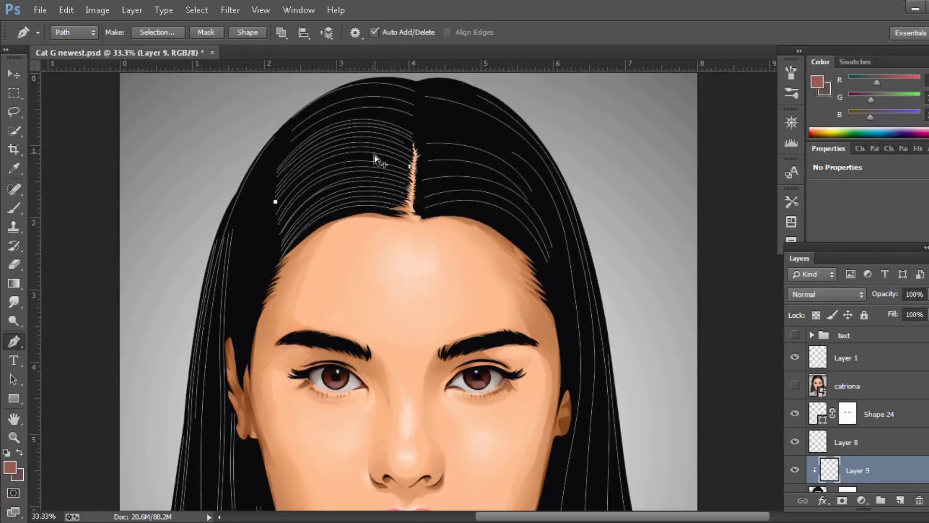
Add two curved strands across the top of the crown
left_click(415, 100)
left_click_drag(285, 129, 271, 159)
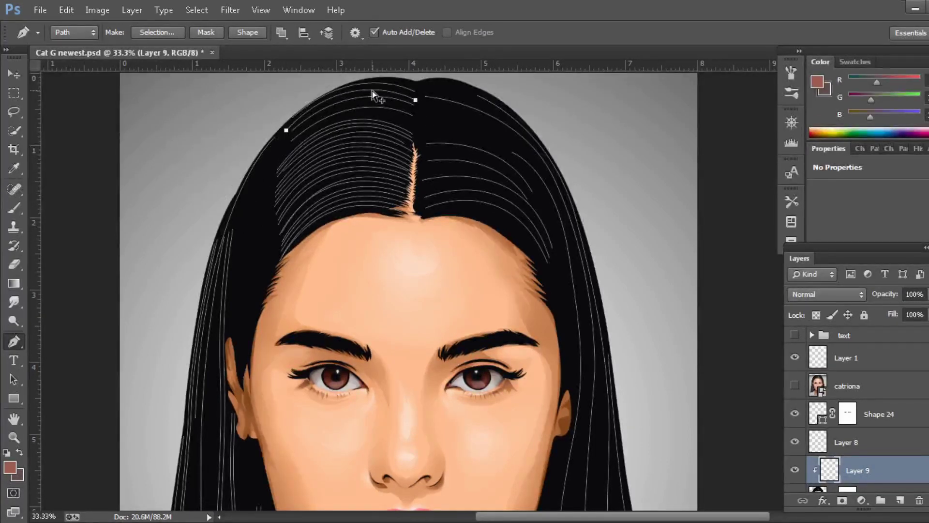
left_click_drag(374, 93, 371, 114)
left_click(415, 96)
left_click_drag(285, 124, 386, 89)
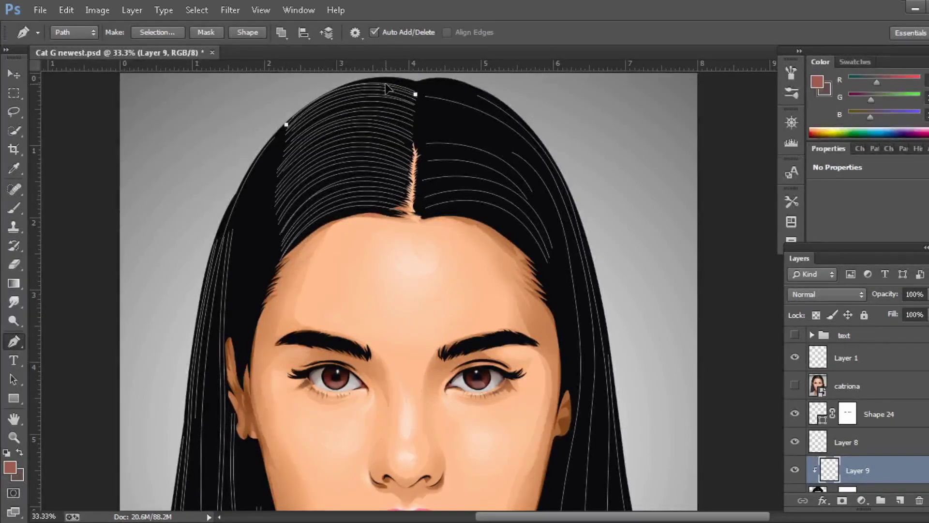
scroll(386, 92, "up", 1)
Draw and paint curved strands running down right of the parting
left_click(422, 190)
left_click_drag(531, 223, 556, 285)
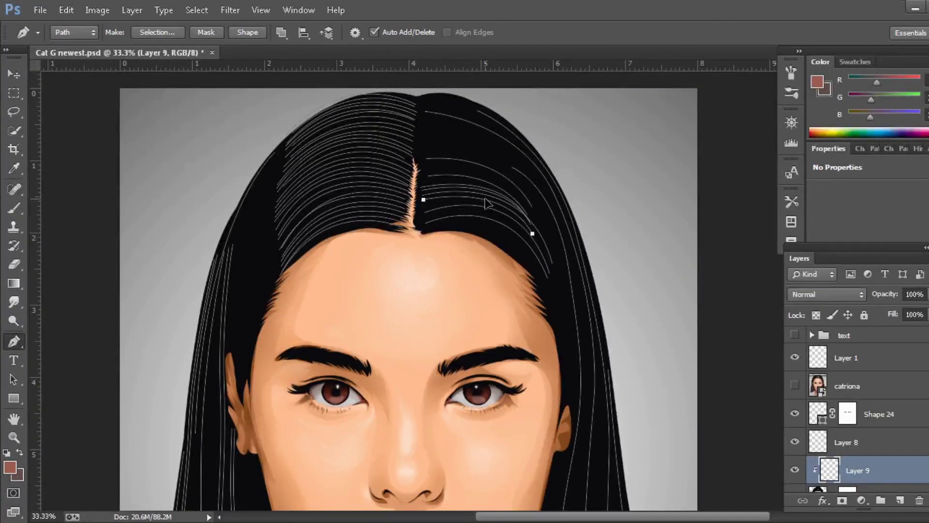
left_click(426, 219)
left_click(548, 275)
key("F2")
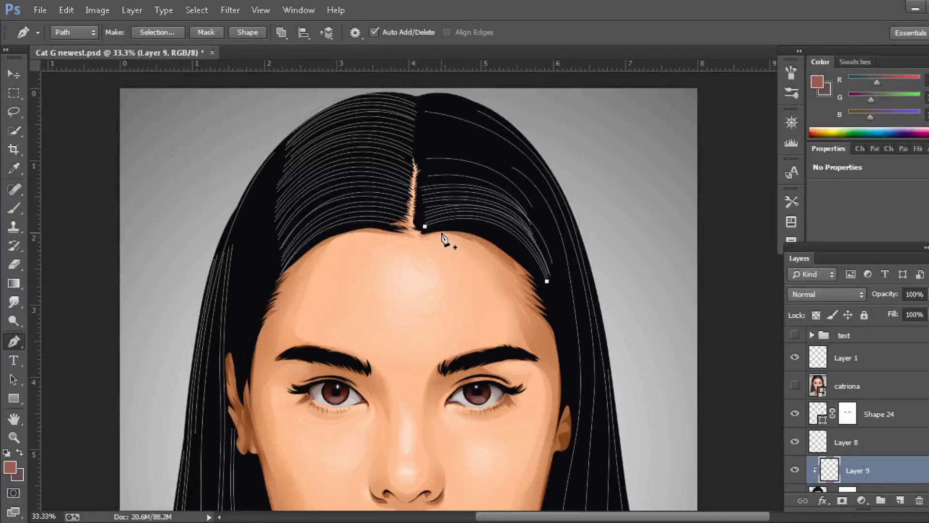
left_click_drag(533, 277, 553, 354)
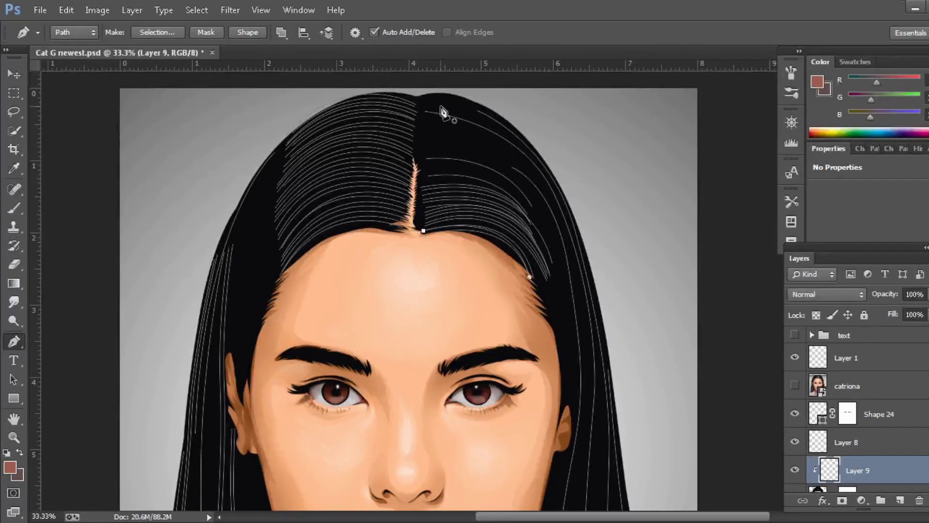
Add two more right-side strands from the upper parting and paint them white
left_click(545, 246)
left_click_drag(495, 147, 497, 165)
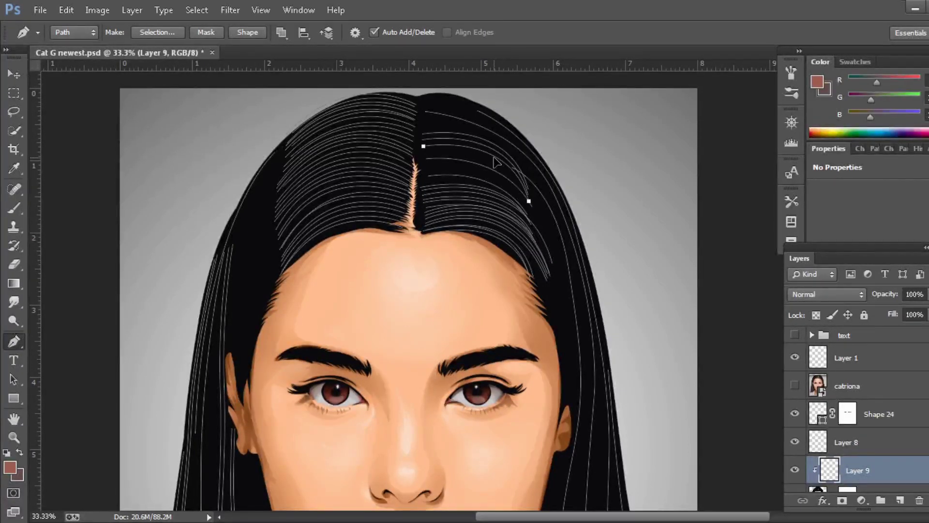
key("F2")
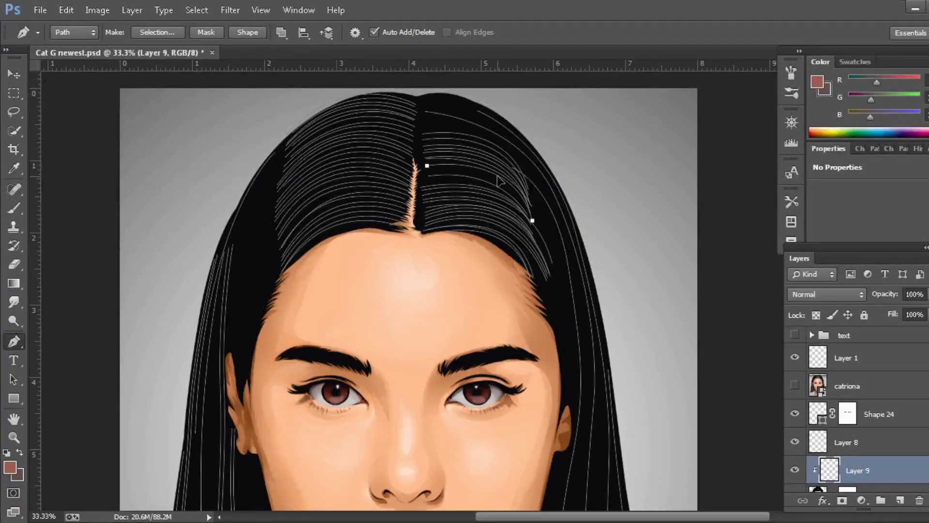
left_click(423, 119)
left_click_drag(517, 153, 538, 202)
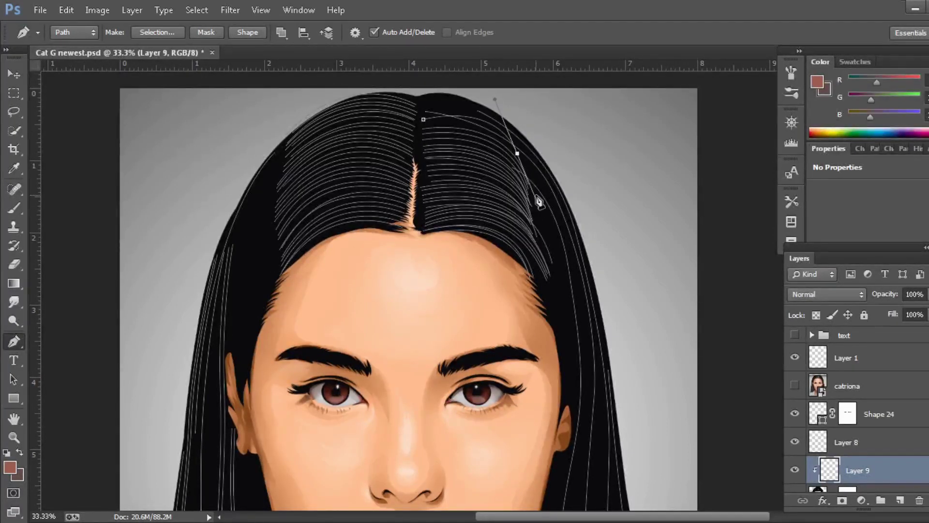
key("F2")
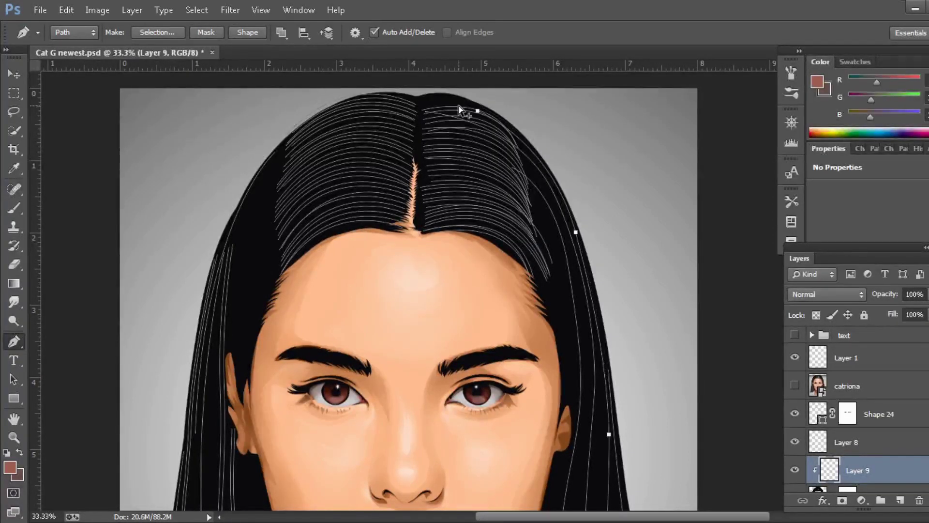
scroll(462, 101, "down", 3)
Show the reference photo and extend a strand path down the right hair toward the ends
left_click(795, 386)
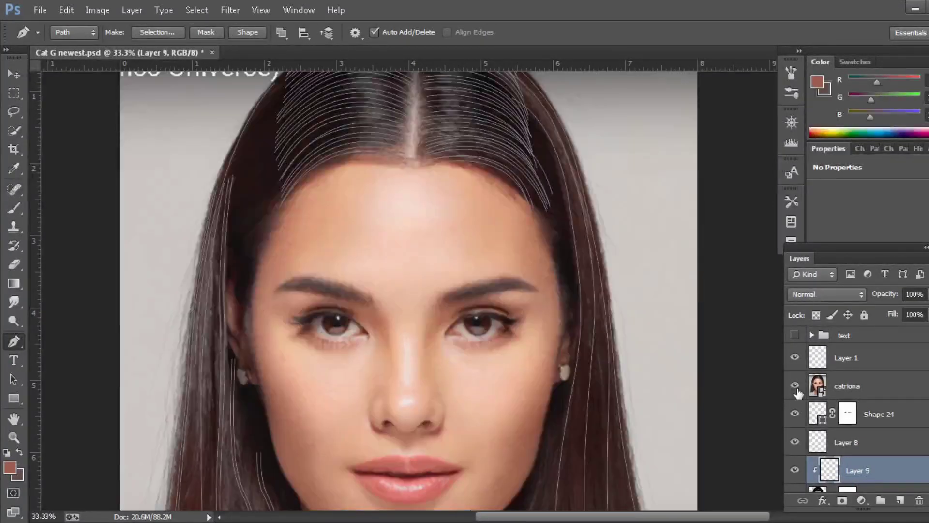
left_click(795, 385)
scroll(643, 332, "down", 5)
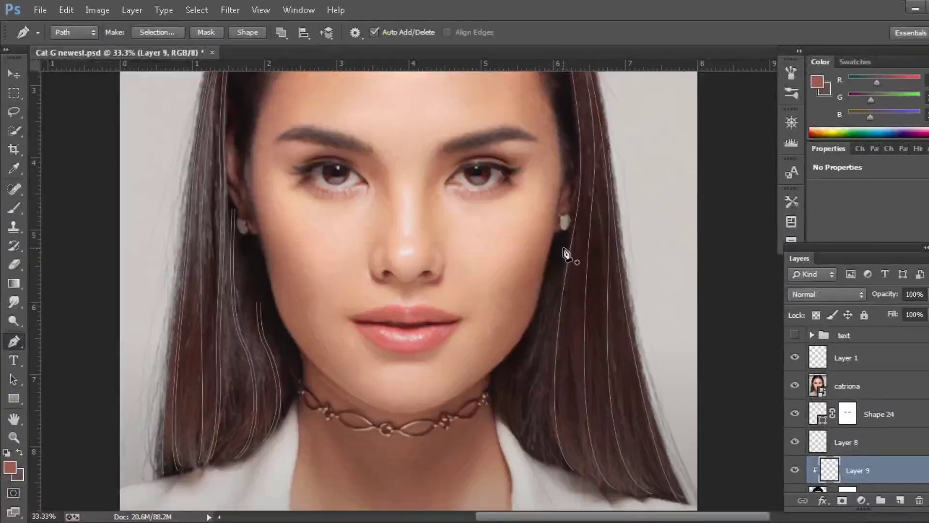
left_click_drag(535, 374, 537, 428)
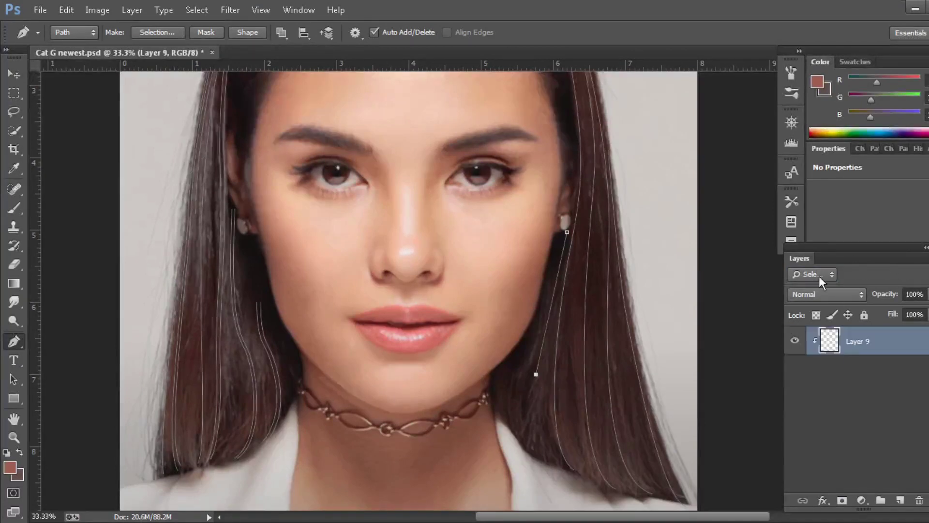
left_click_drag(574, 474, 623, 508)
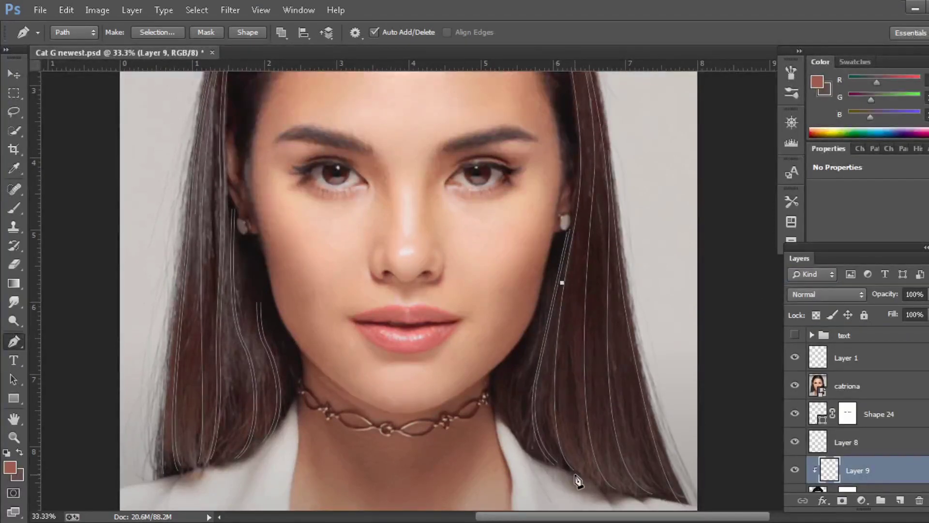
scroll(539, 416, "up", 7)
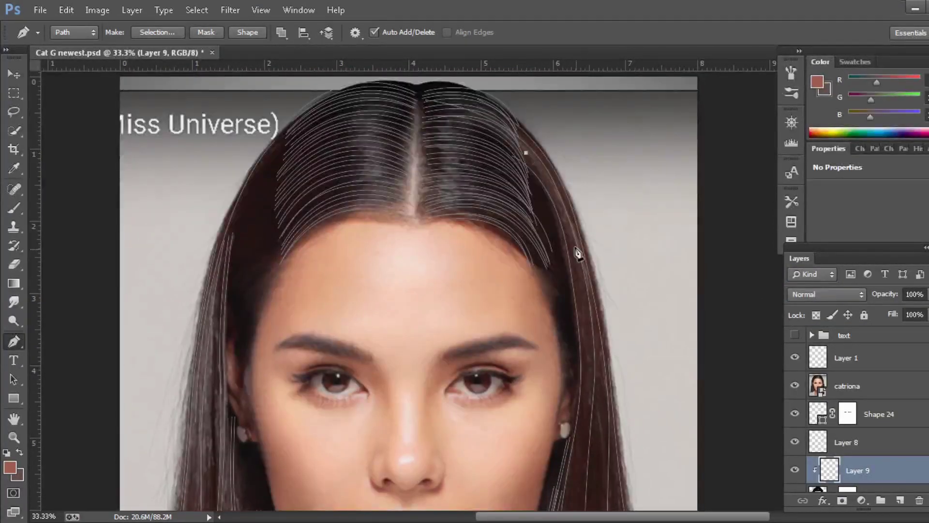
left_click(587, 397)
mouse_move(587, 398)
left_mouse_down()
mouse_move(591, 360)
mouse_move(573, 409)
left_mouse_up()
Add more points and curves along the lower right-side strands
scroll(581, 368, "down", 3)
scroll(573, 409, "down", 4)
left_click(571, 326)
scroll(580, 290, "up", 2)
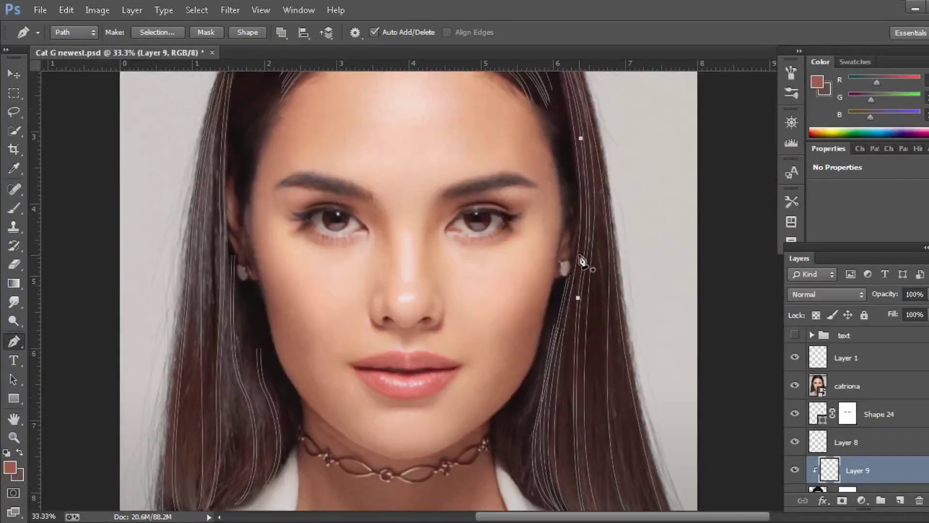
scroll(585, 230, "up", 5)
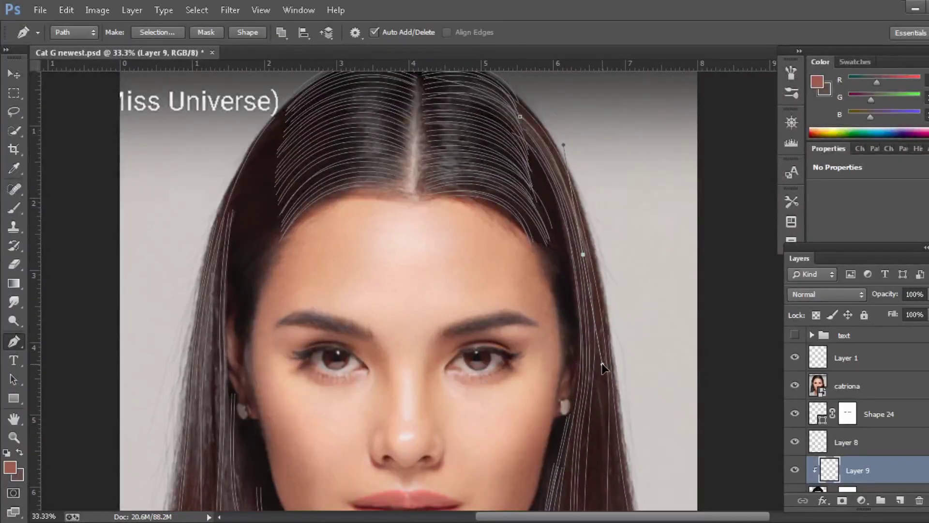
scroll(586, 339, "down", 3)
scroll(591, 408, "down", 1)
scroll(643, 481, "down", 4)
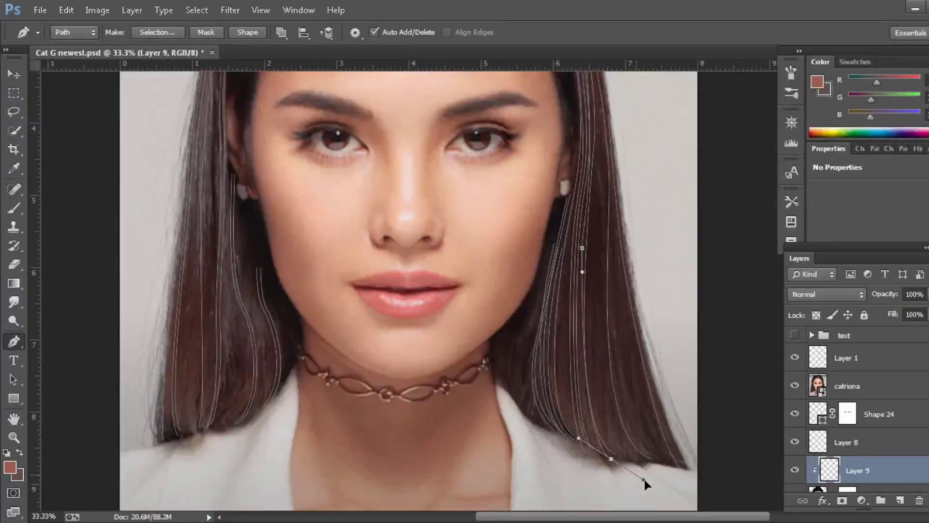
scroll(670, 286, "up", 6)
scroll(593, 218, "down", 3)
scroll(599, 292, "down", 4)
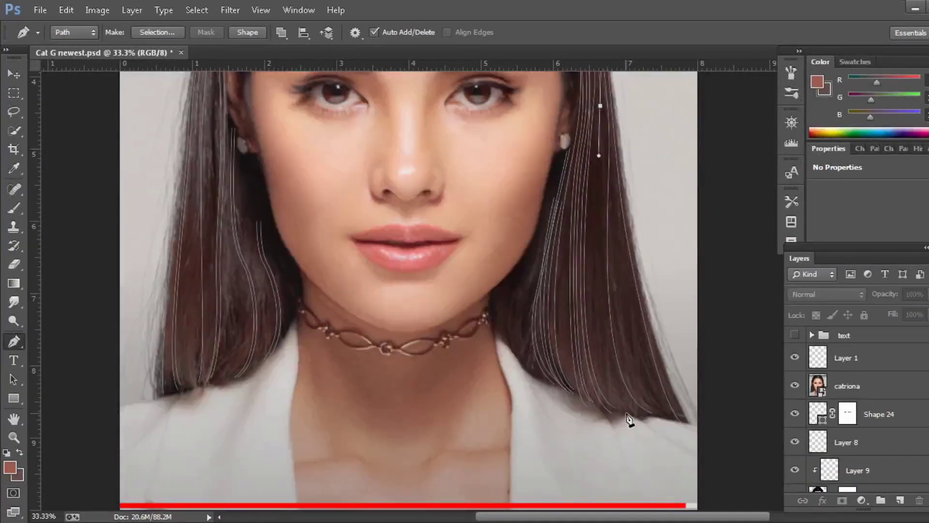
left_click_drag(621, 410, 672, 444)
scroll(596, 292, "up", 3)
Draw a strand from the top of the right hair to its lower-right ends
left_click(600, 148)
scroll(600, 304, "down", 3)
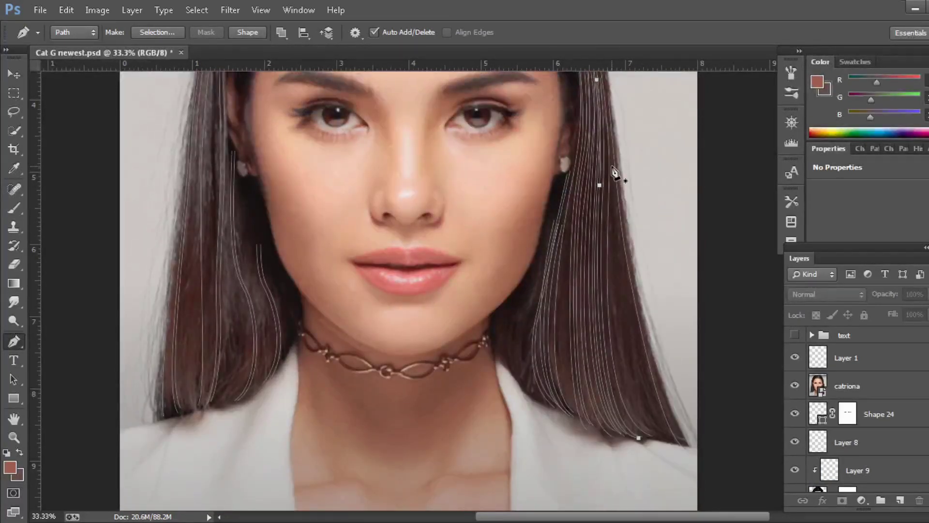
left_click(608, 159)
left_click(664, 438)
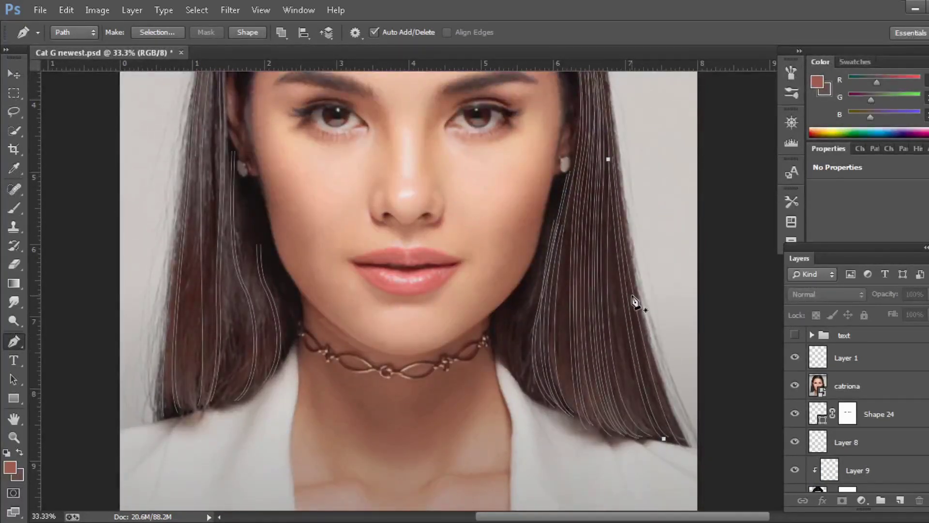
left_click(698, 459, "ctrl")
left_click_drag(684, 445, 722, 469)
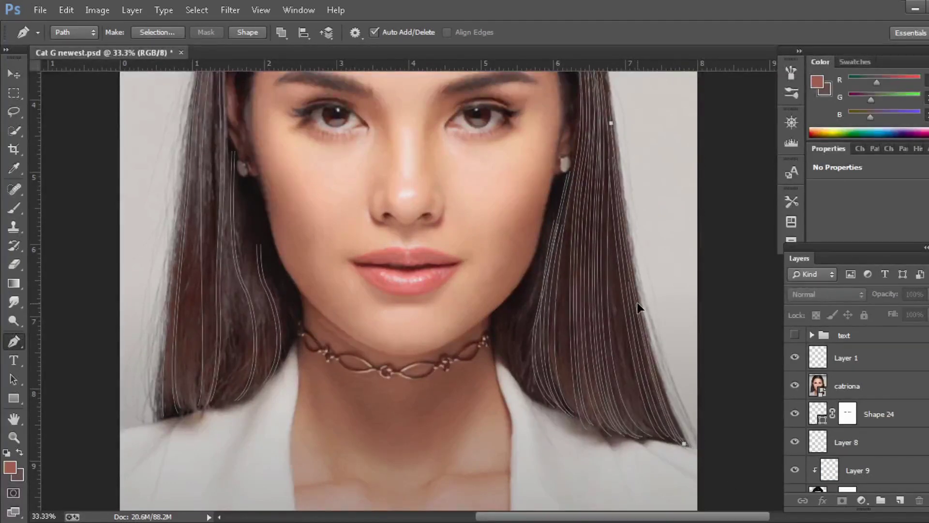
Nudge an existing strand path right and start a strand beside the neck toward the shoulder
left_click(622, 365, "ctrl")
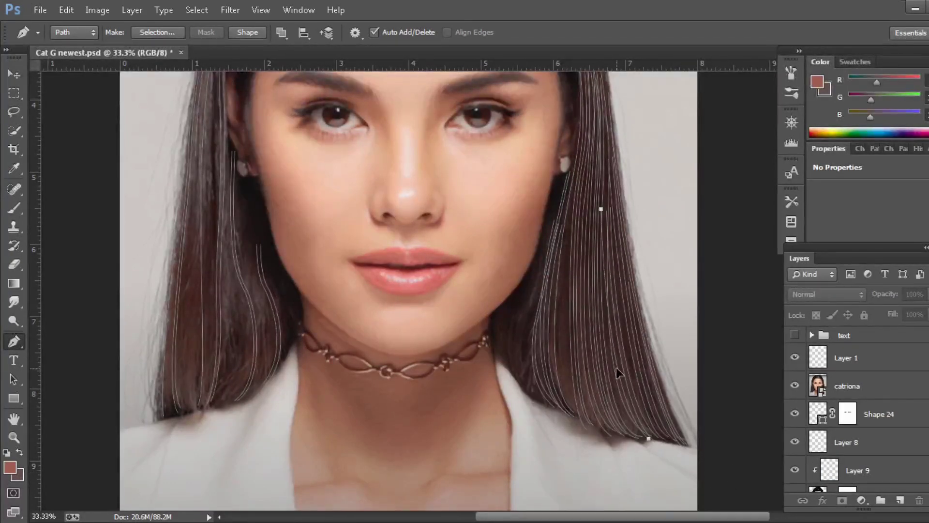
left_click_drag(617, 367, 628, 358)
scroll(572, 257, "up", 2)
scroll(583, 474, "down", 1)
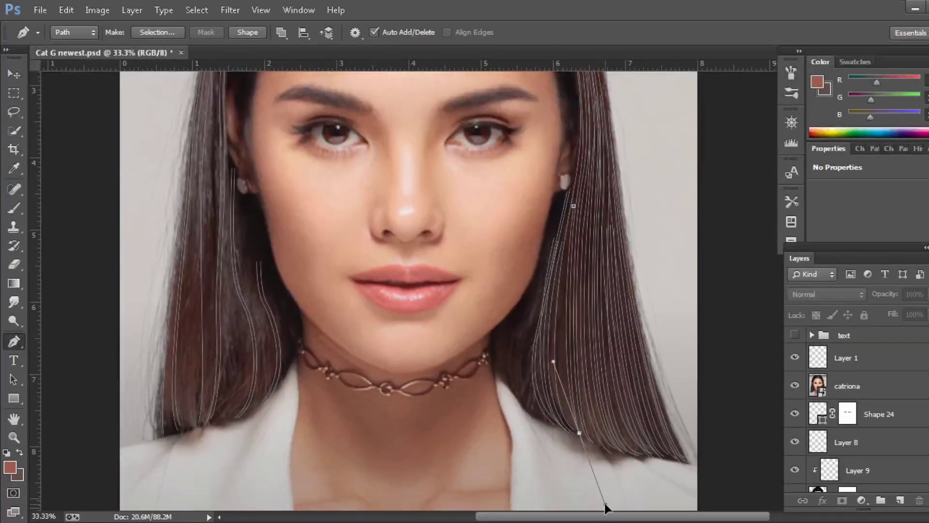
left_click(549, 233)
left_click_drag(533, 310, 524, 331)
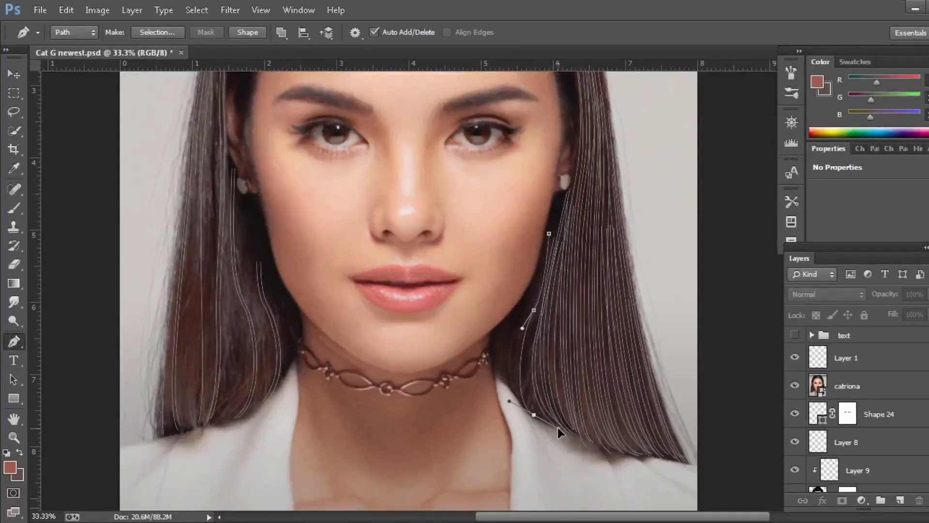
left_click_drag(539, 413, 543, 428)
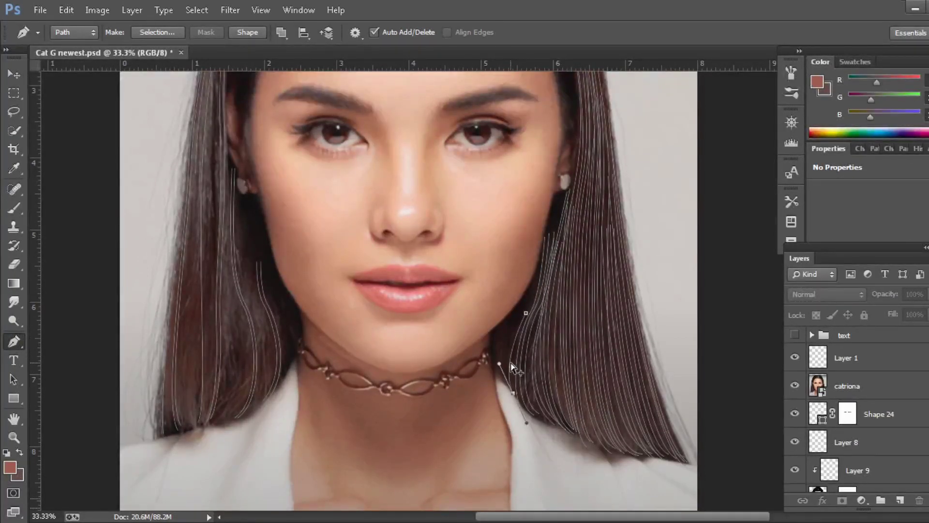
Finish the strand curving down the left hair and return to Layer 9
scroll(252, 322, "up", 2)
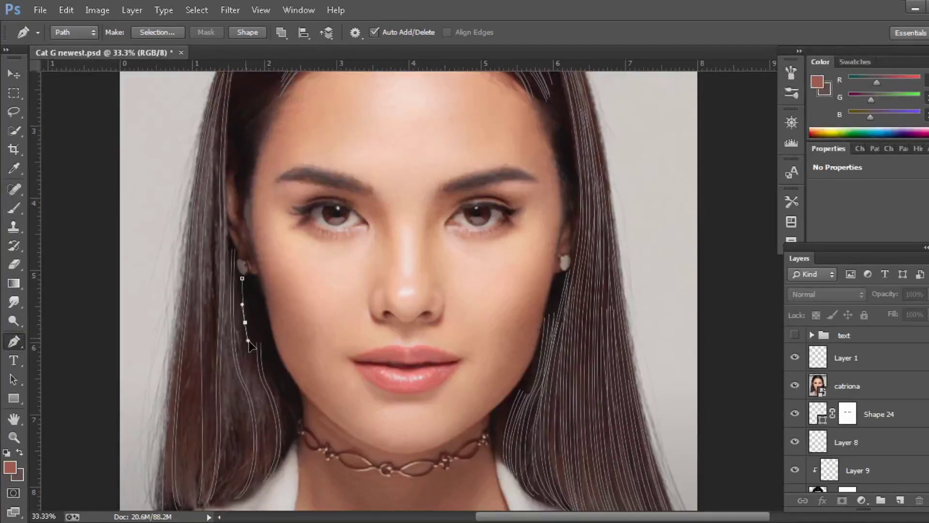
left_click_drag(249, 343, 248, 369)
scroll(250, 376, "down", 2)
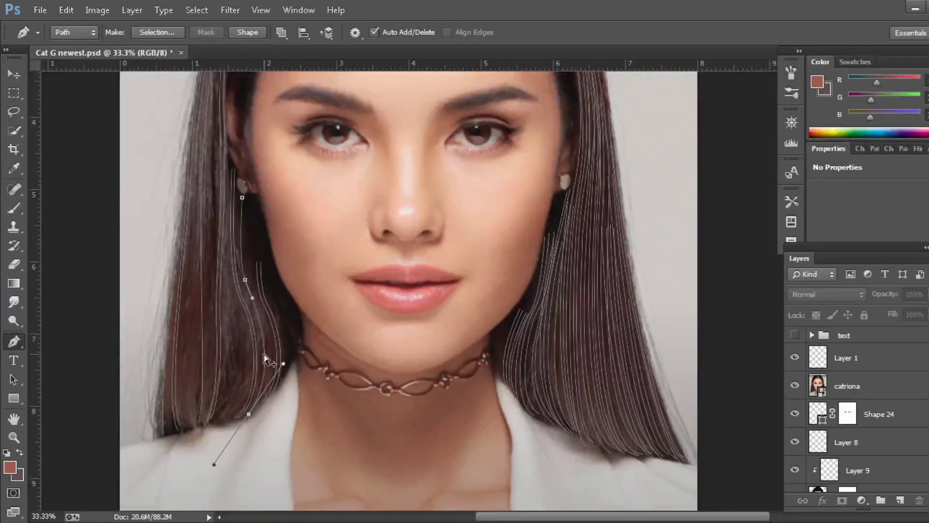
left_click(237, 426)
key("Return")
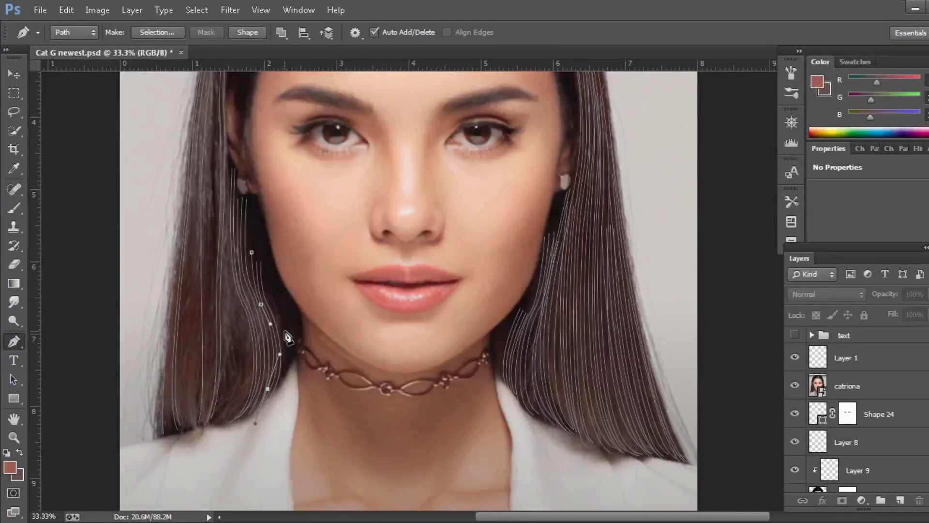
key("alt+comma")
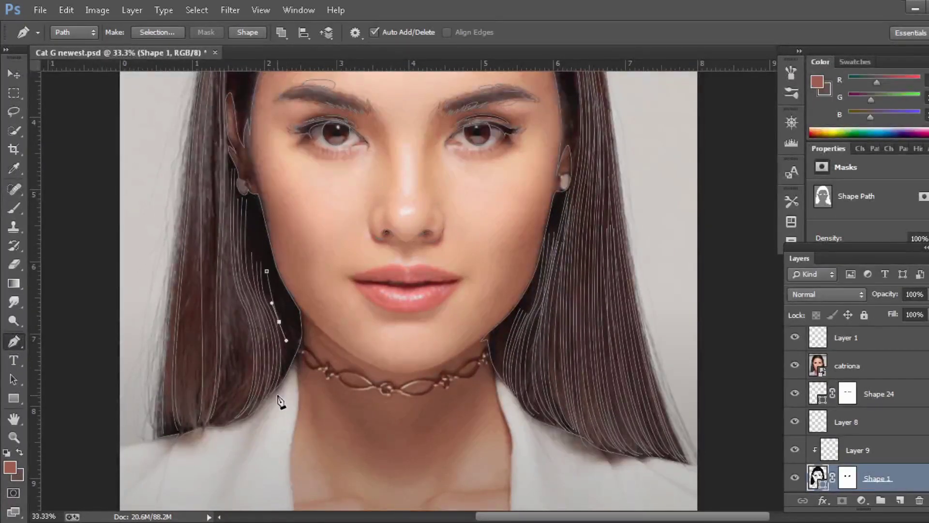
key("alt+bracketright")
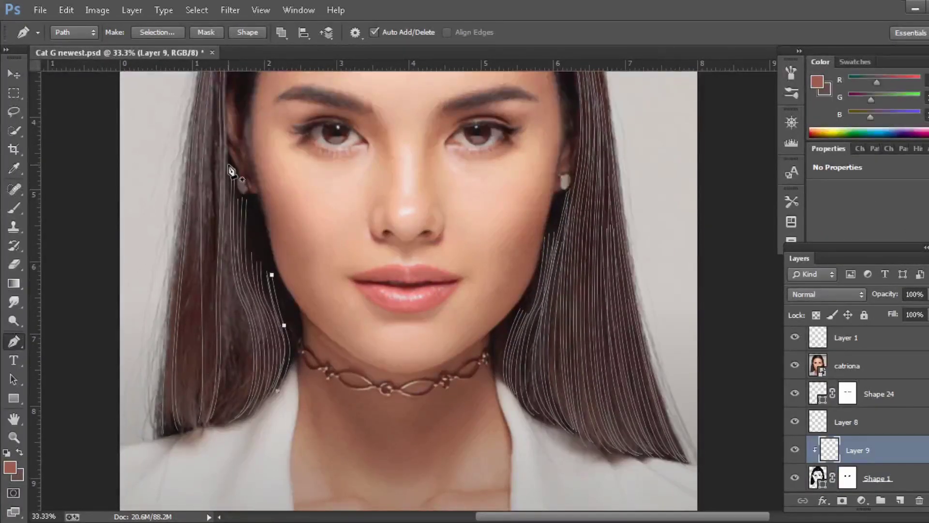
Draw three more strand paths down the lower left hair toward the ends
left_click(228, 246)
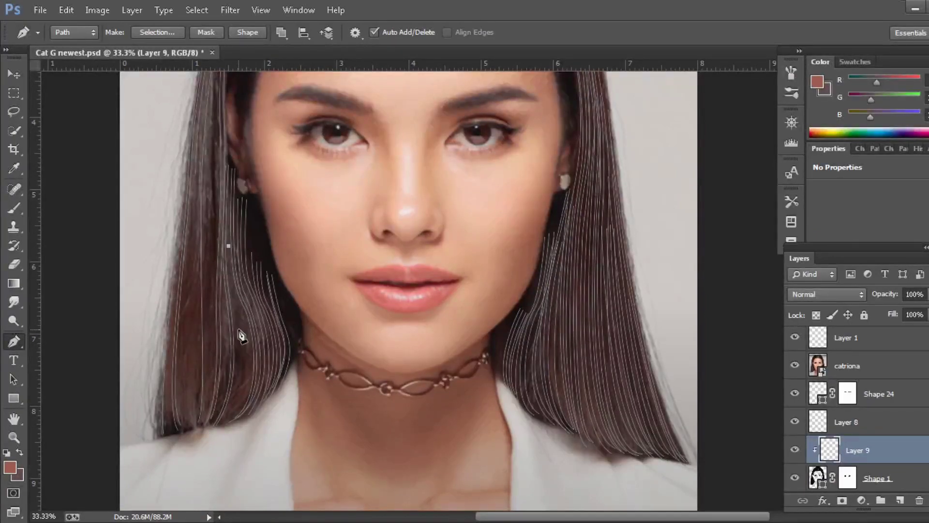
left_click_drag(241, 333, 250, 364)
left_click_drag(225, 422, 254, 397)
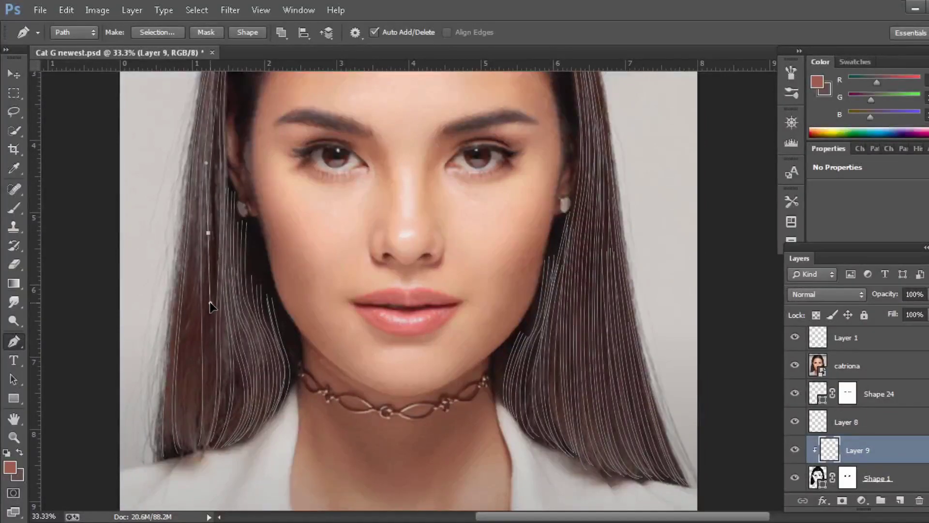
scroll(208, 267, "up", 3)
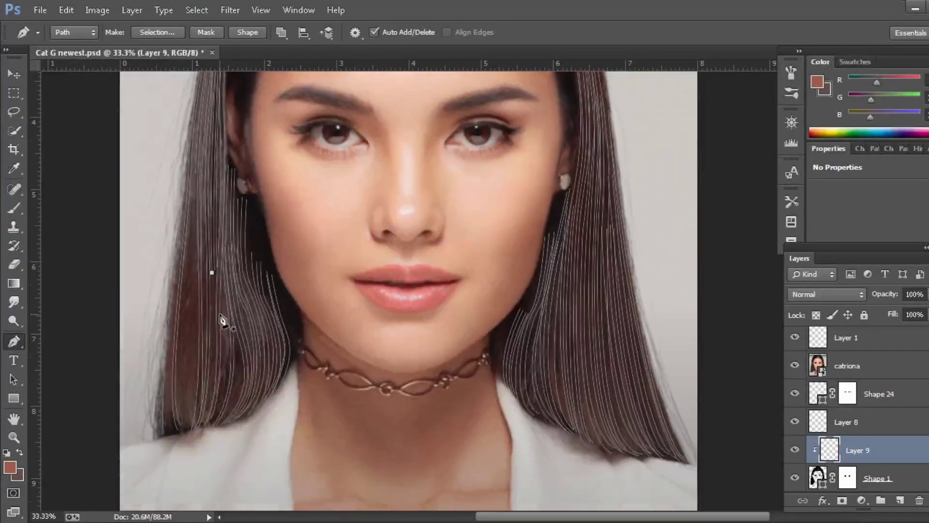
scroll(220, 329, "down", 4)
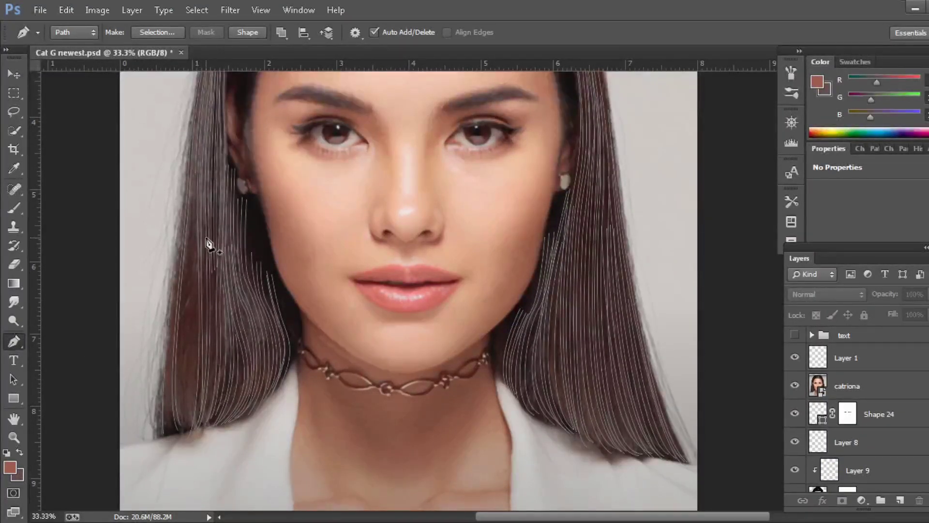
left_click(193, 184)
left_click_drag(187, 427, 201, 467)
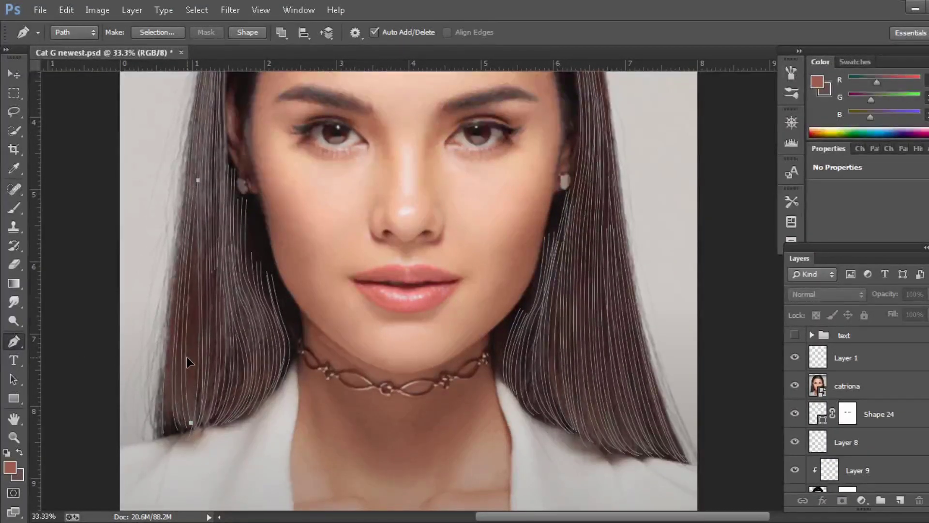
left_click(197, 272)
left_click_drag(201, 435, 145, 307)
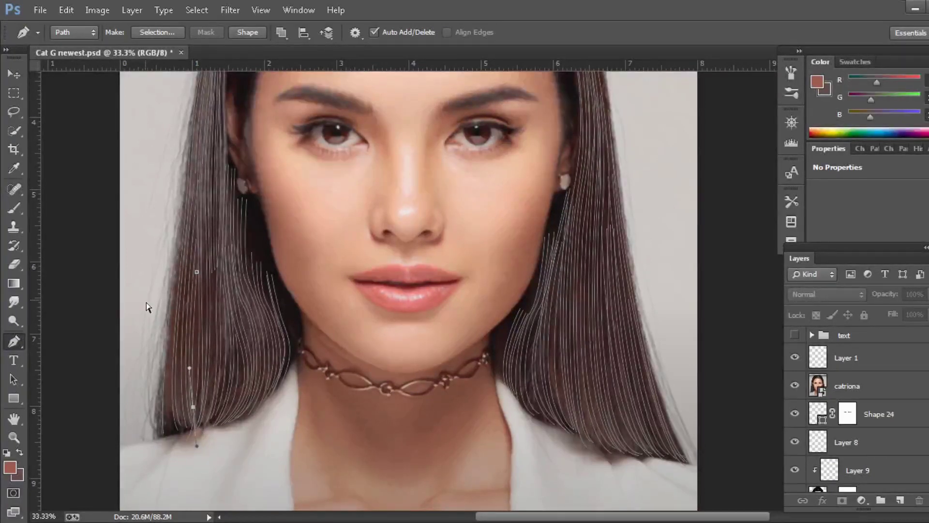
Draw a strand path curving along the left hairline
left_click(183, 213)
scroll(373, 269, "up", 3)
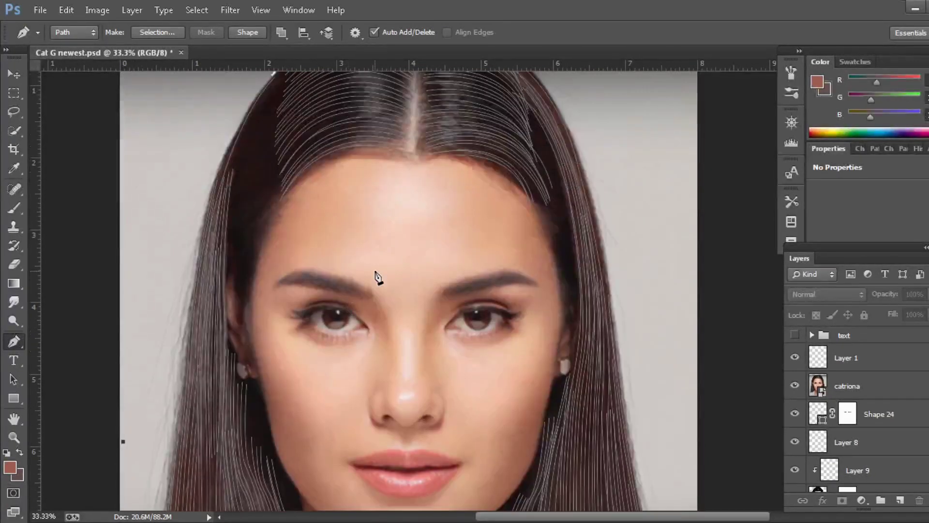
scroll(566, 320, "down", 1)
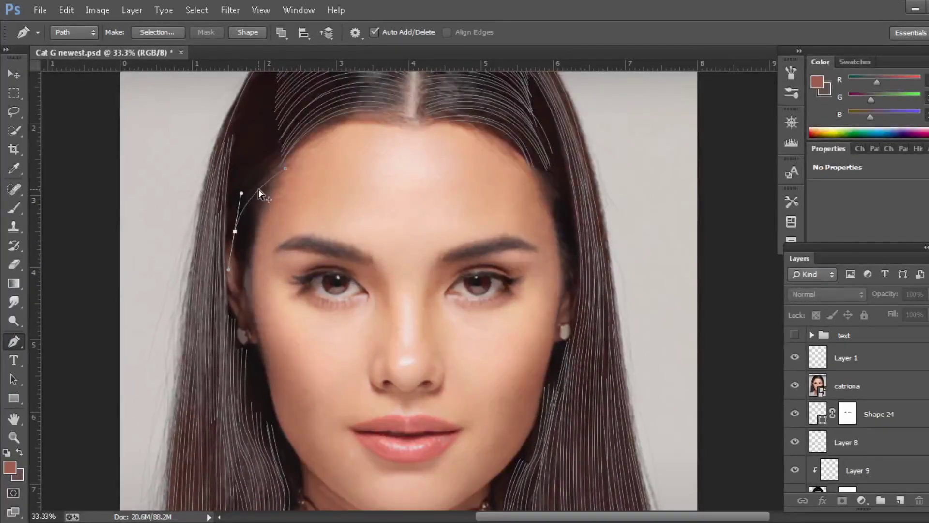
left_click_drag(259, 329, 247, 281)
Draw two curved strands down the right side of the hair, nudging one into place
left_click(537, 181)
mouse_move(560, 207)
left_mouse_down()
mouse_move(579, 271)
mouse_move(557, 257)
left_mouse_up()
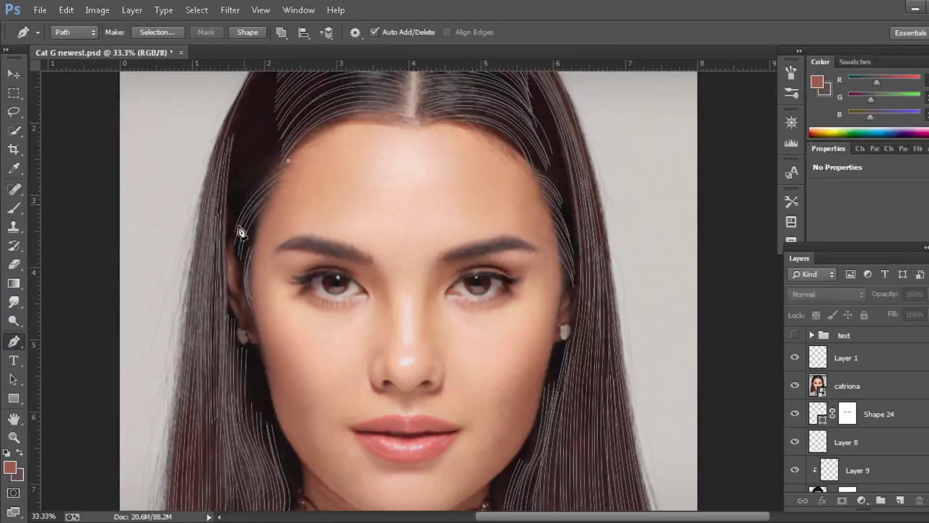
left_click_drag(240, 233, 272, 170)
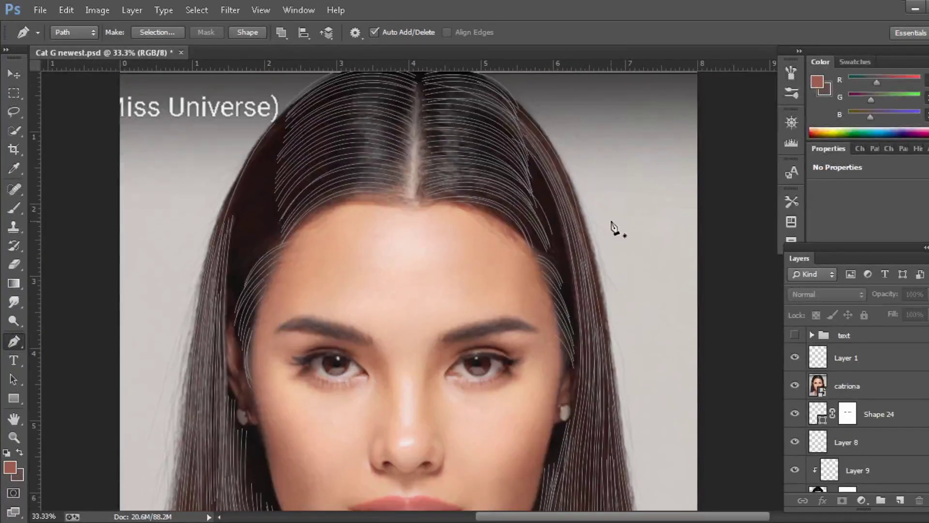
left_click(537, 170)
left_click_drag(583, 356, 587, 484)
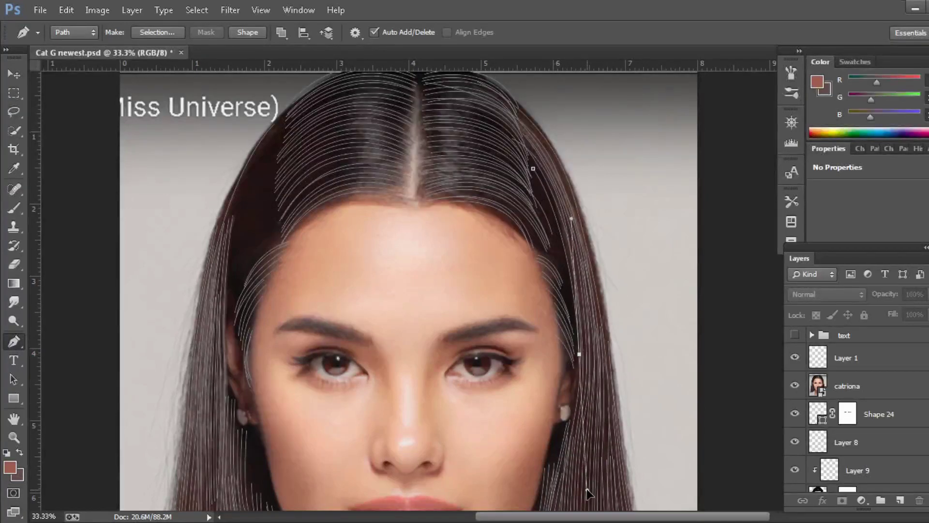
left_click_drag(567, 237, 565, 236)
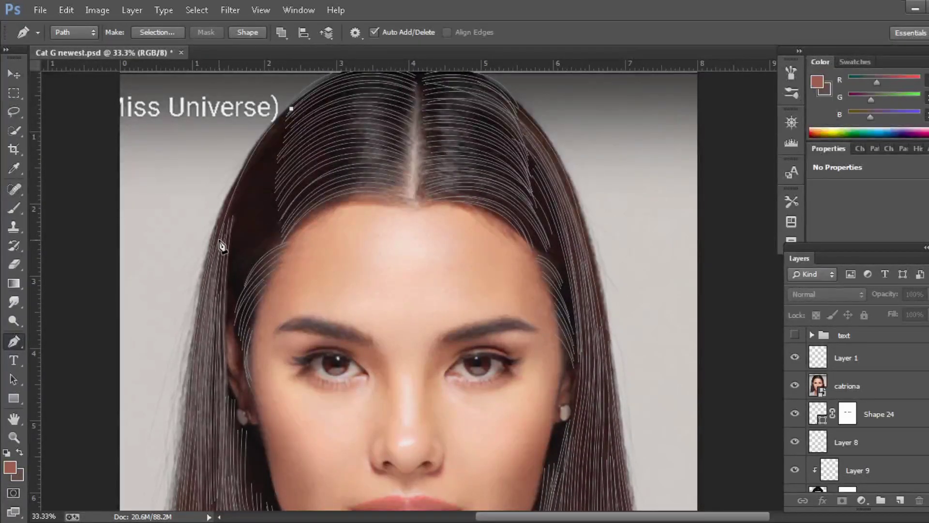
key("Return")
Draw a strand curving along the left hair edge to the left hair tip
left_click_drag(235, 250, 232, 291)
scroll(280, 291, "down", 3)
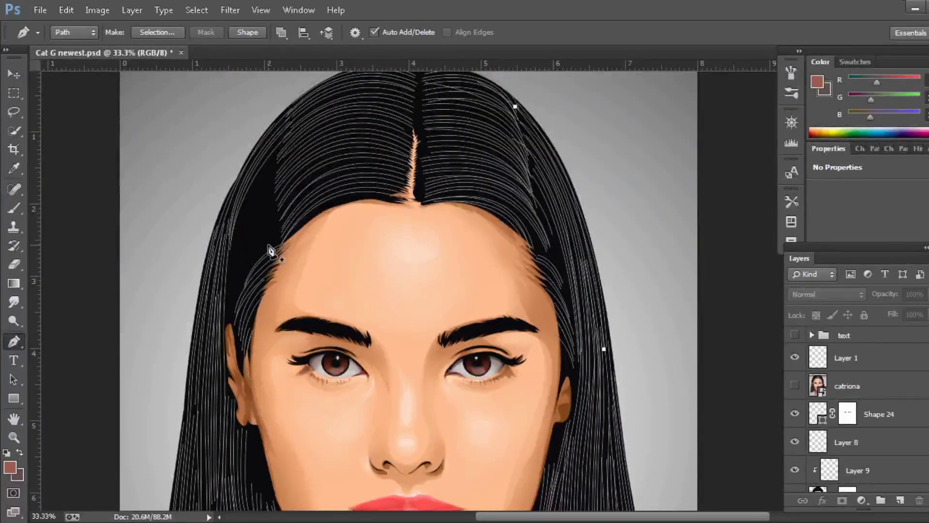
scroll(271, 251, "down", 9)
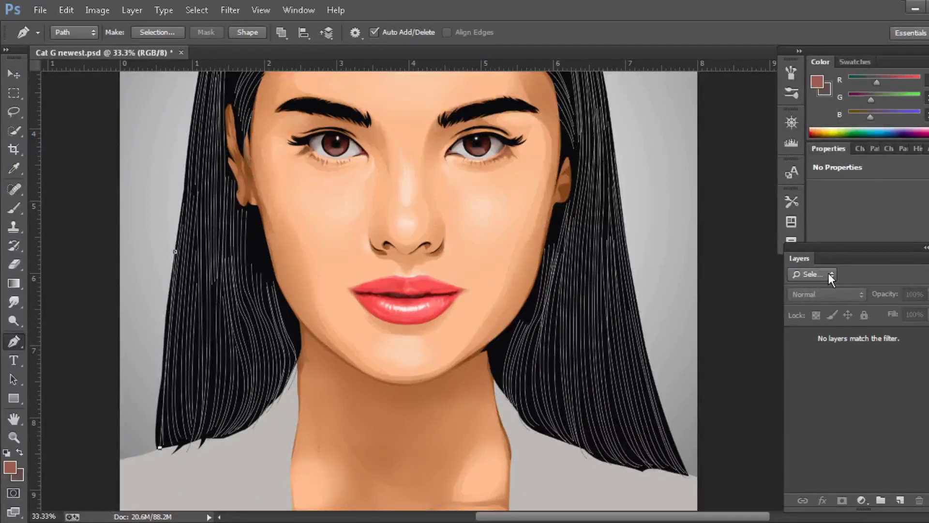
left_click(160, 447)
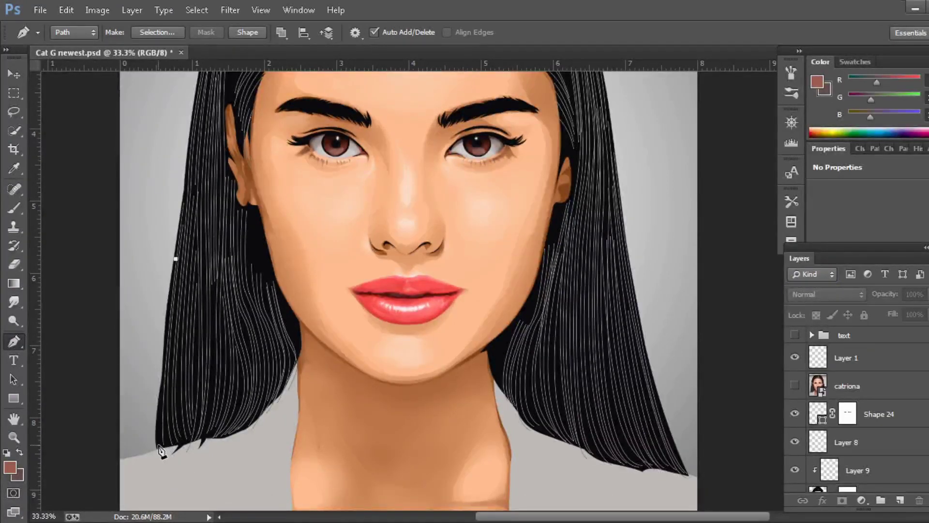
key("Return")
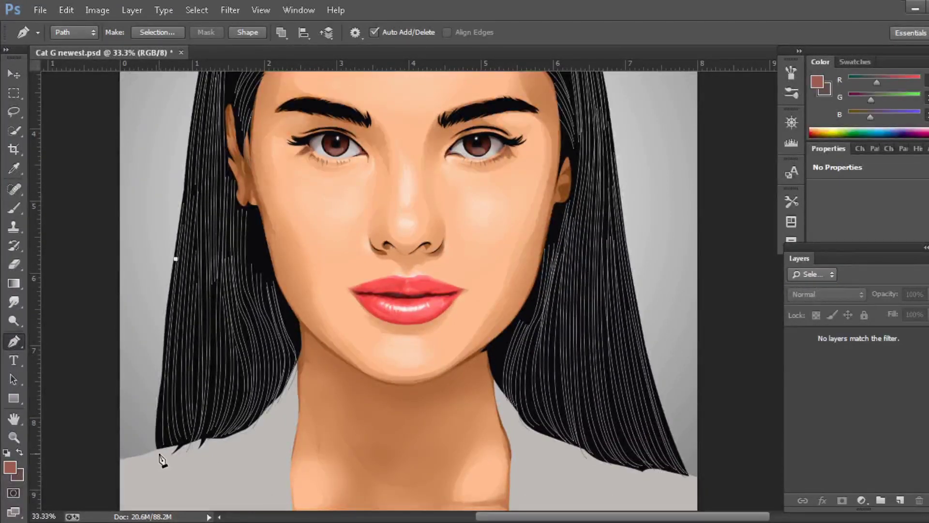
Reselect Layer 9, zoom to check the hair, and toggle the reference photo to compare
key("Escape")
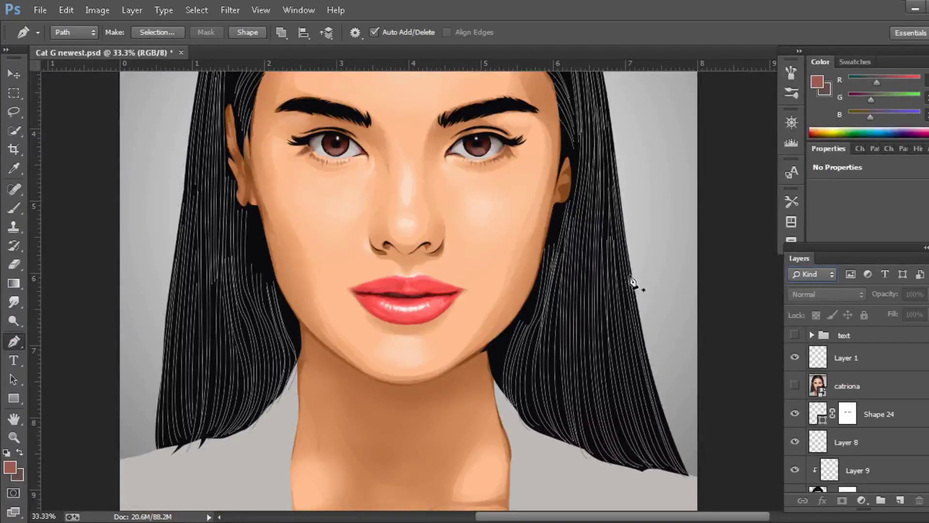
key("ctrl+z")
left_click(13, 437)
left_click_drag(481, 255, 429, 287)
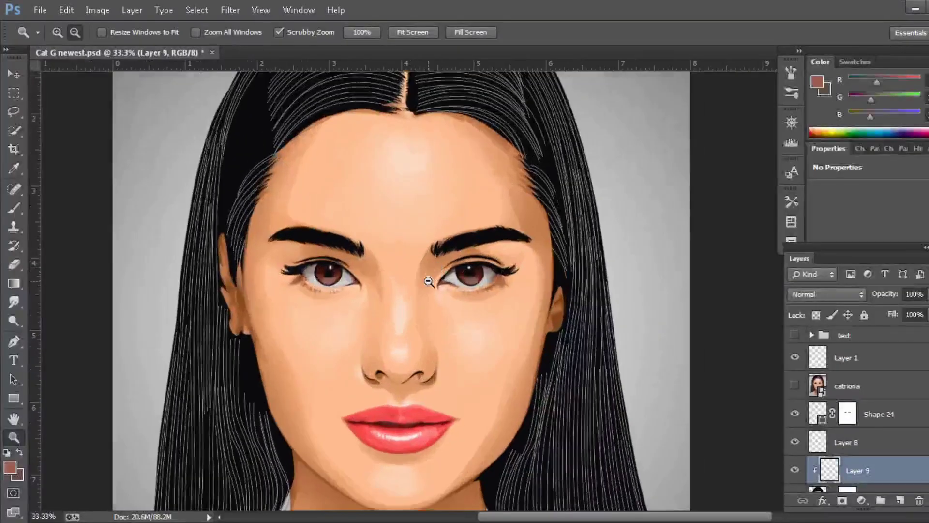
left_click(13, 340)
scroll(374, 224, "up", 3)
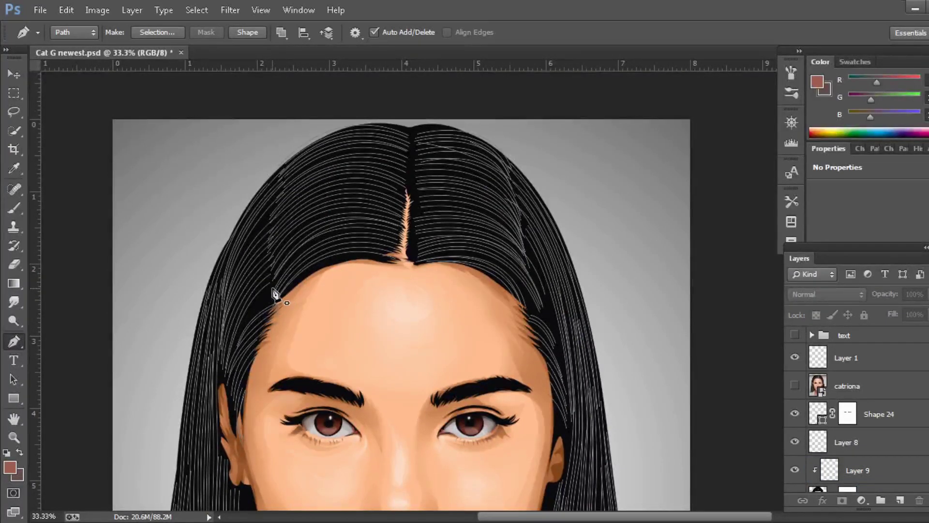
scroll(620, 215, "down", 5)
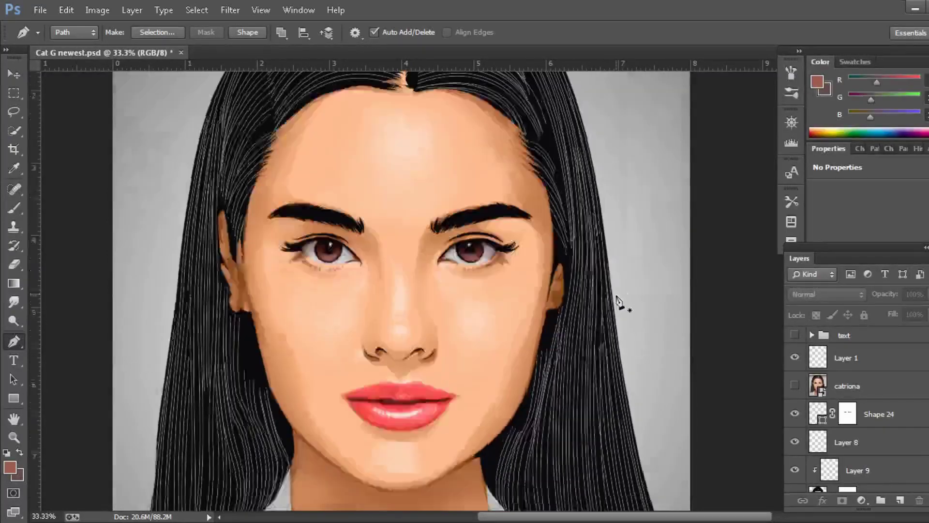
left_click(854, 470)
left_click(794, 385)
Choose a 40 px brush preset and enlarge the brush size
scroll(410, 317, "up", 5)
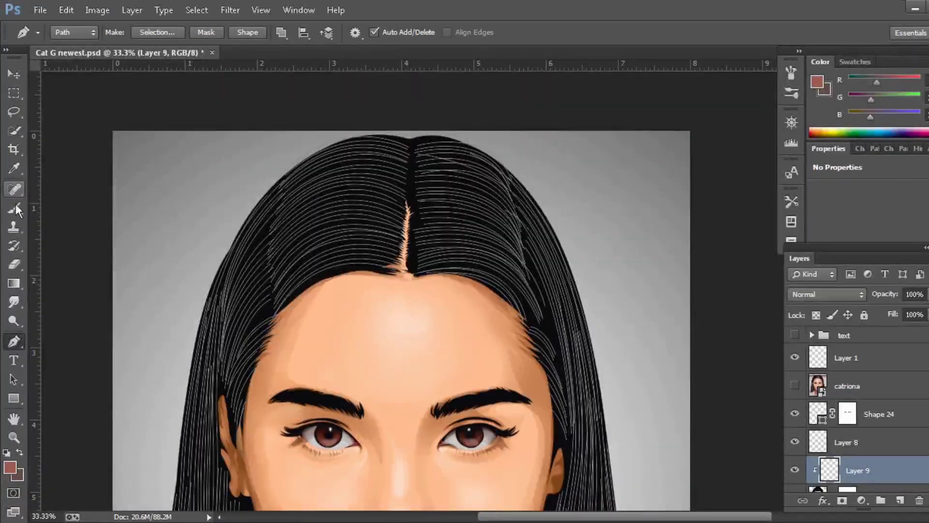
left_click(14, 208)
left_click(63, 32)
scroll(165, 170, "down", 5)
scroll(165, 170, "down", 5)
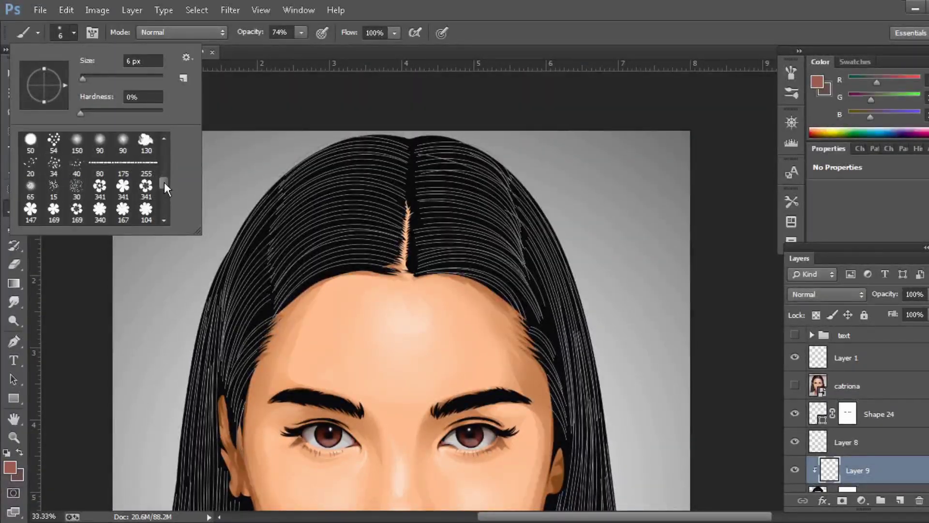
left_click(77, 166)
left_click(74, 33)
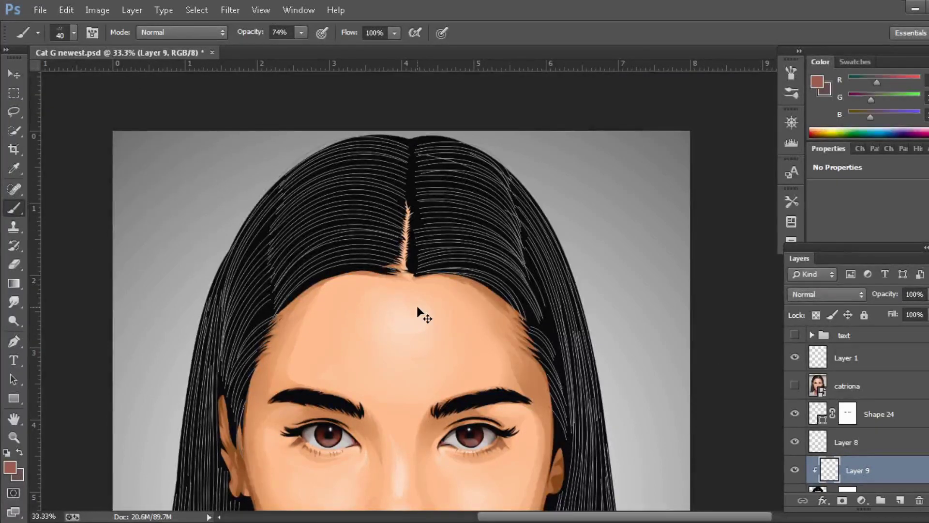
key("bracketright")
key("bracketright")
key("bracketright")
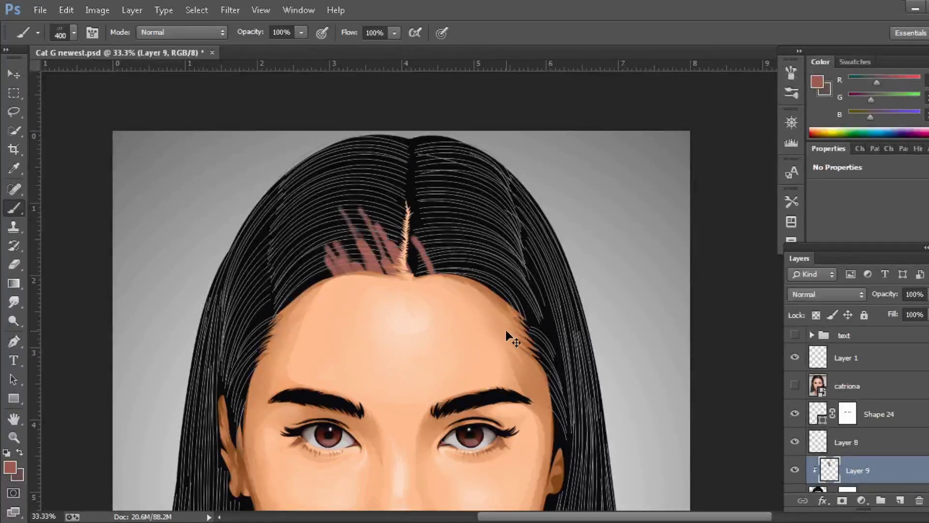
left_click(73, 33)
left_click(13, 341)
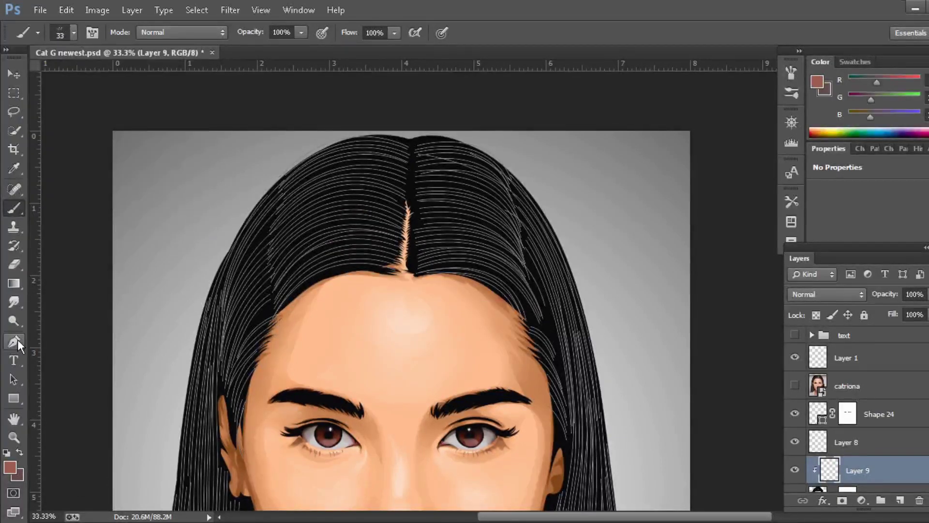
Stroke the strand paths with the reddish brush colour, then undo it
right_click(394, 37)
left_click(449, 149)
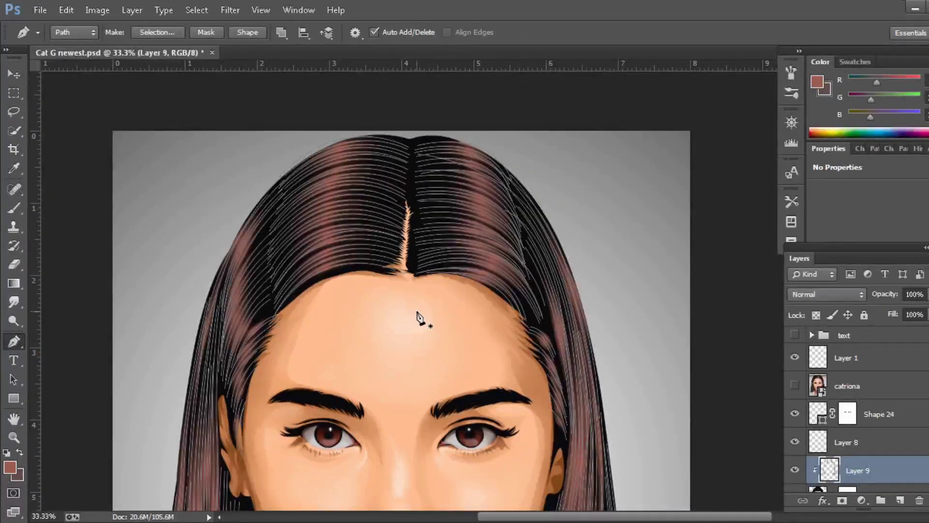
right_click(445, 38)
left_click(489, 64)
scroll(613, 239, "down", 5)
scroll(612, 240, "up", 4)
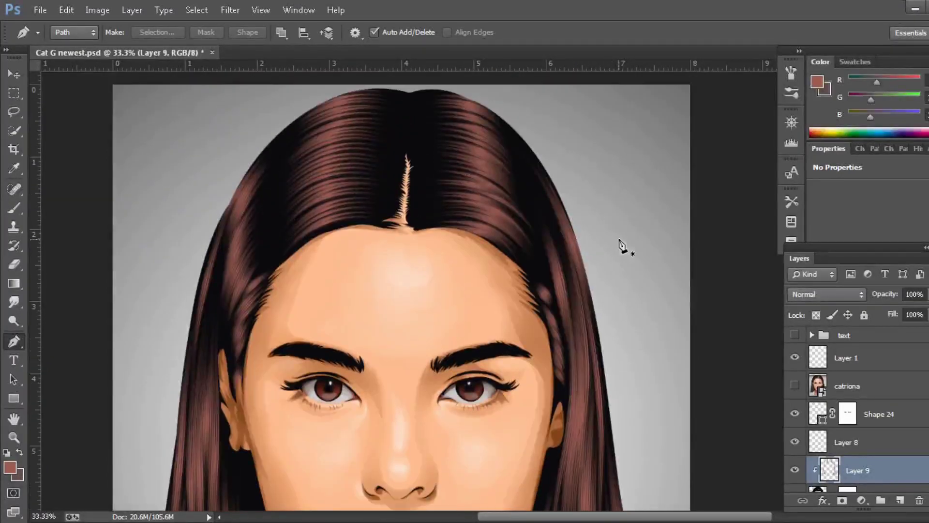
key("ctrl+z")
Stroke the hair paths again and delete the path, then undo both
key("b")
left_click(73, 32)
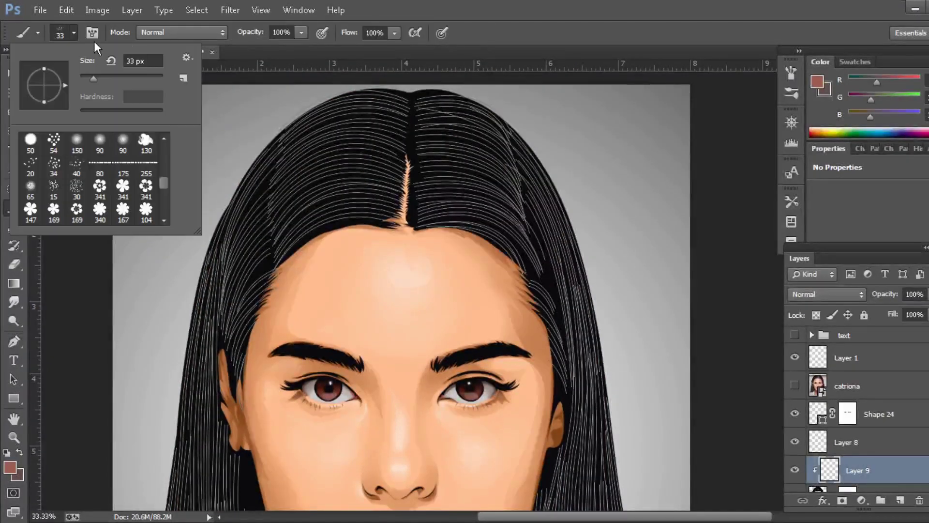
key("Return")
key("p")
right_click(471, 37)
left_click(509, 121)
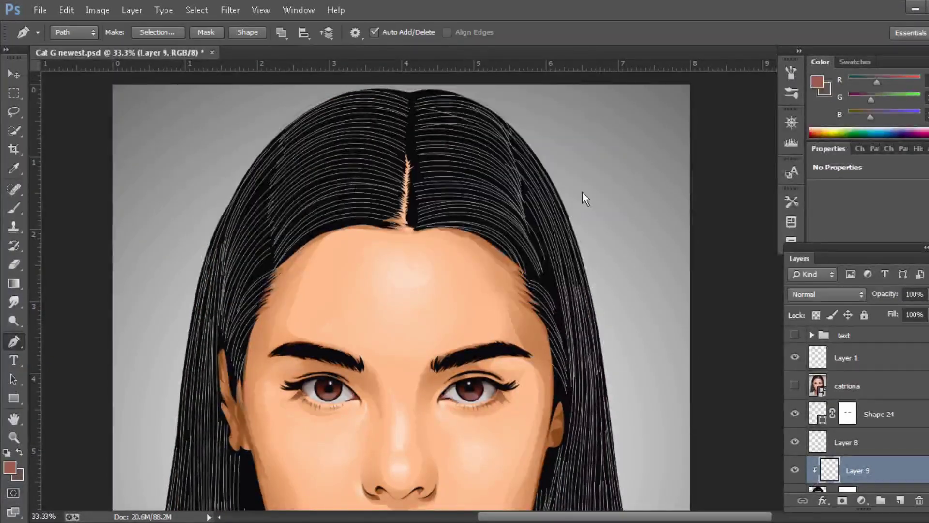
right_click(594, 221)
left_click(634, 240)
scroll(642, 276, "down", 3)
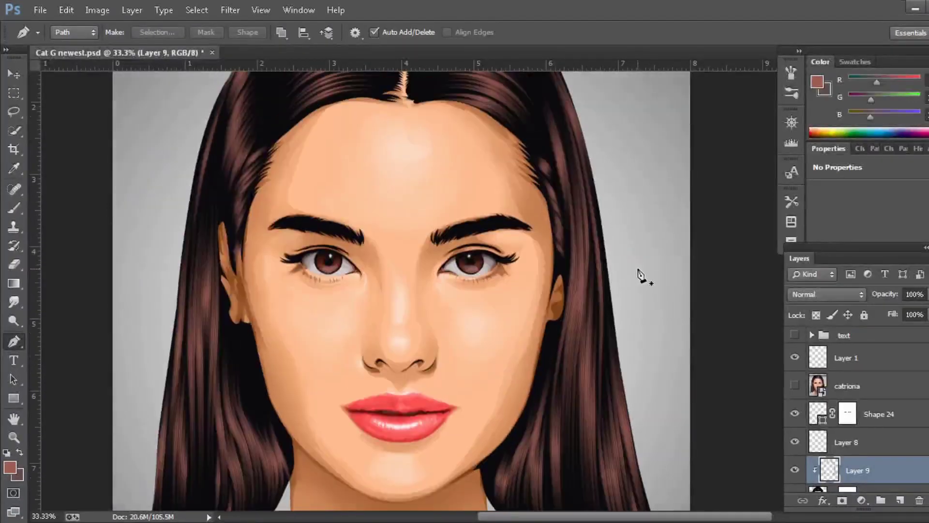
scroll(638, 273, "up", 3)
key("ctrl+alt+z")
key("ctrl+alt+z")
Stroke the strand paths in darker brown on Layer 9 and add a new Layer 10
left_click(872, 474)
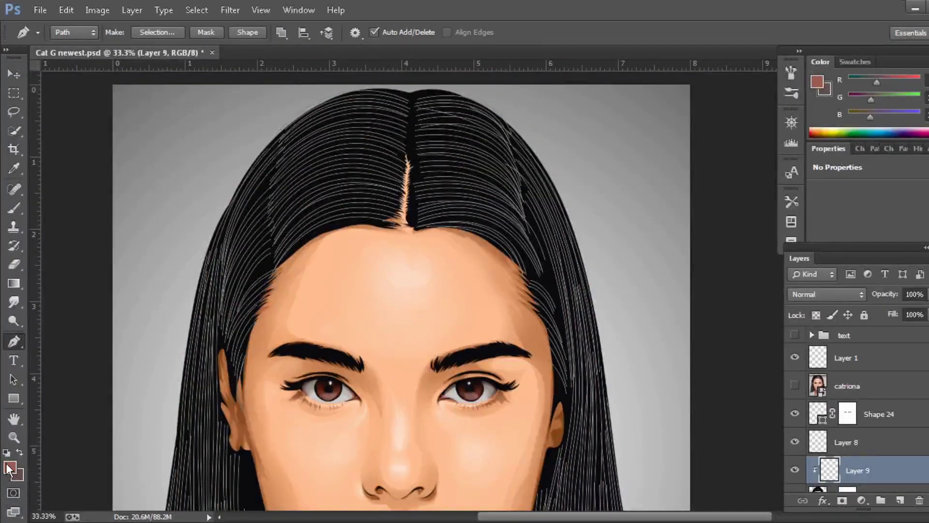
left_click(10, 467)
left_click(560, 373)
left_click(792, 245)
right_click(426, 278)
key("Escape")
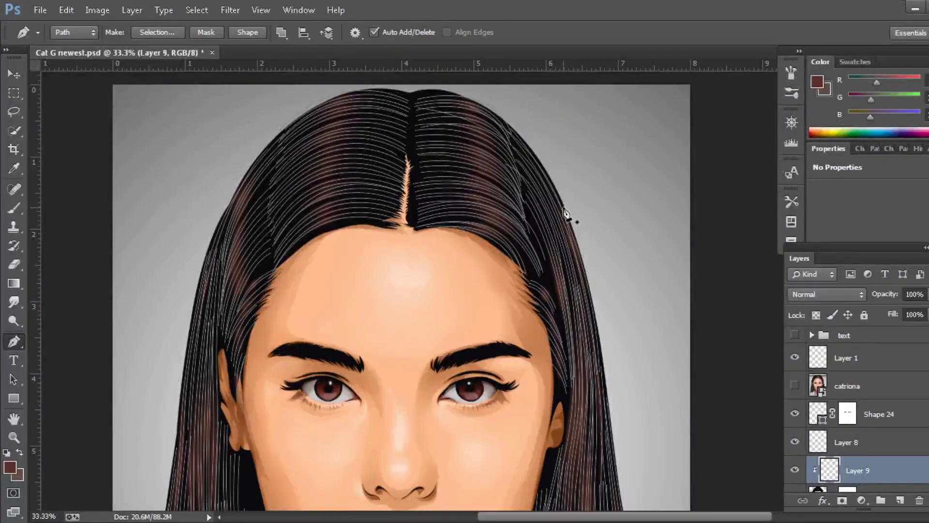
left_click(900, 500)
Stroke the hair strand paths with the brush on Layer 10
key("b")
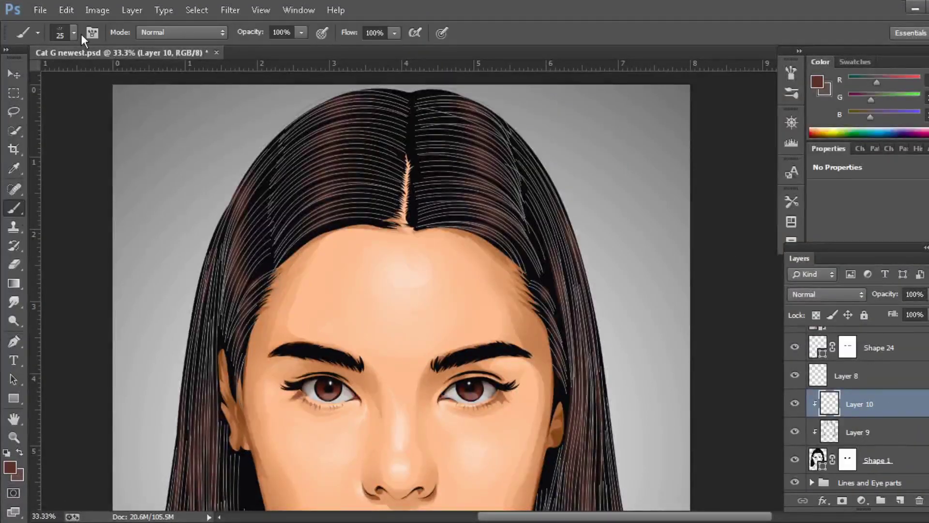
left_click(73, 33)
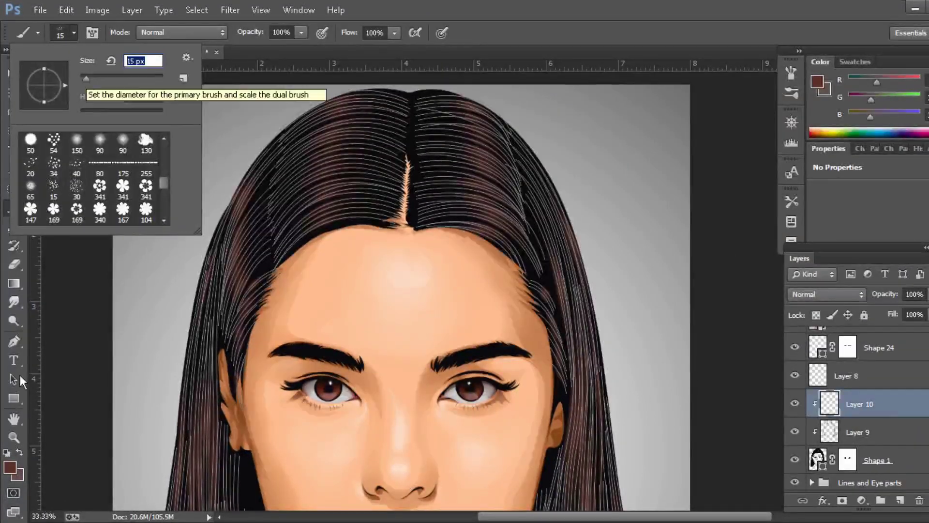
key("i")
left_click(10, 467)
key("Return")
left_click(13, 339)
right_click(424, 255)
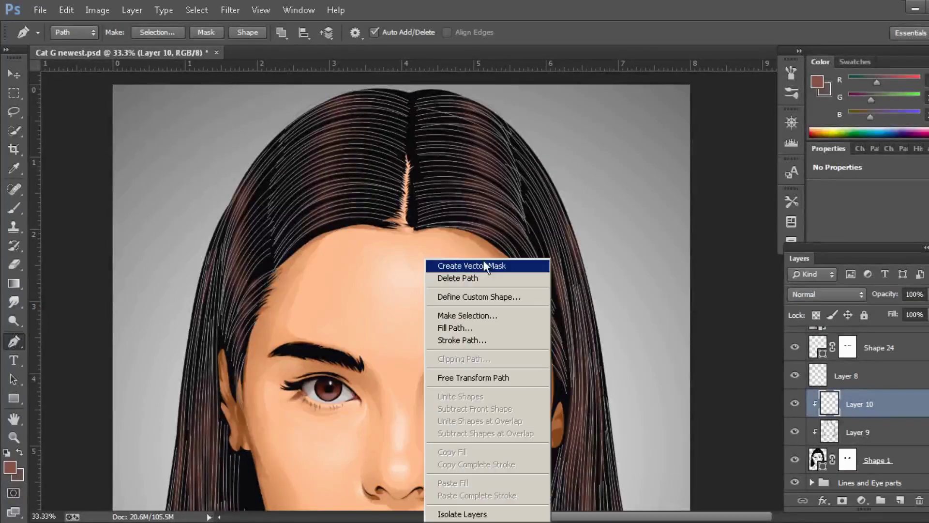
left_click(455, 357)
key("Return")
Set the brush to 10 px and choose a lighter orange-tan foreground colour
right_click(563, 201)
key("Escape")
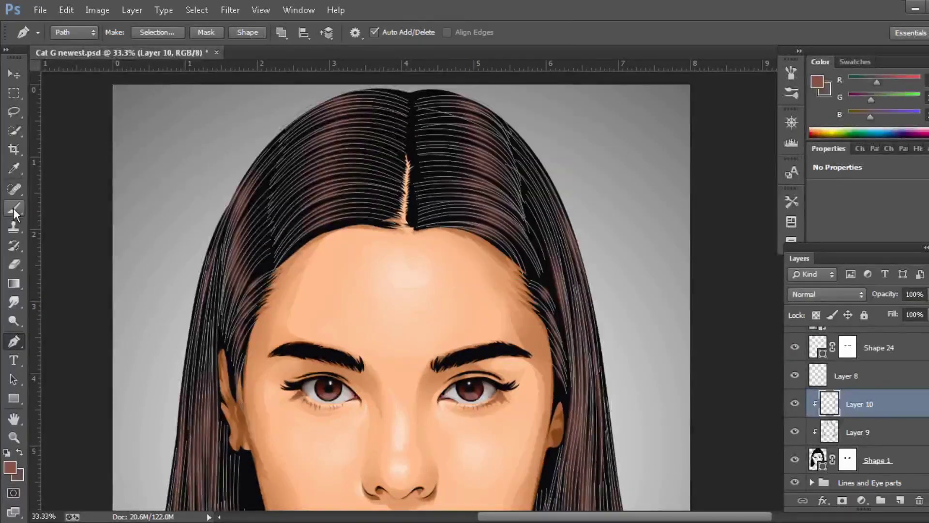
left_click(14, 207)
left_click(73, 32)
type("10")
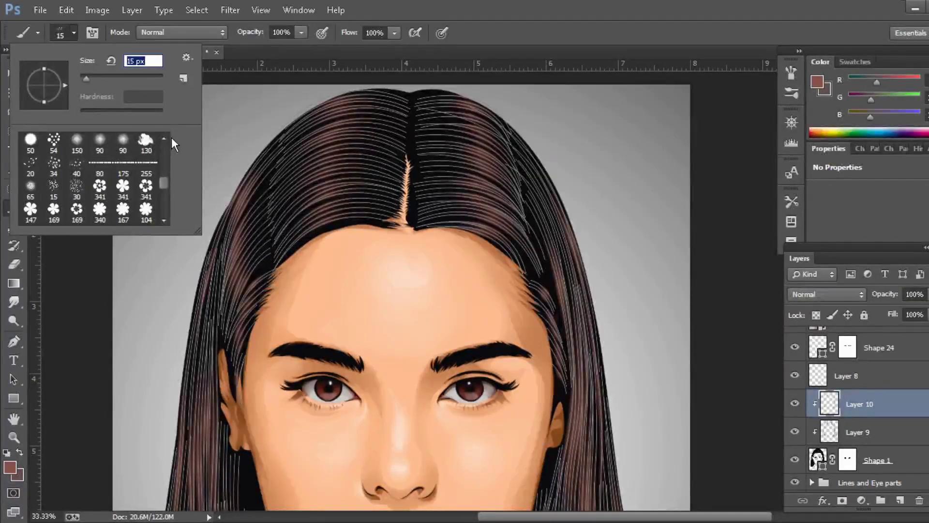
left_click(13, 341)
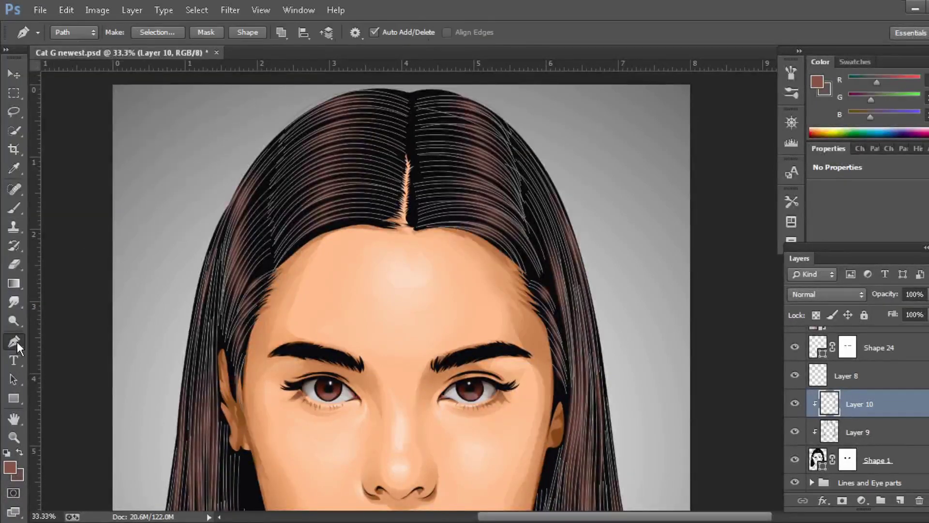
left_click(10, 467)
left_click(519, 312)
left_click_drag(671, 429, 663, 429)
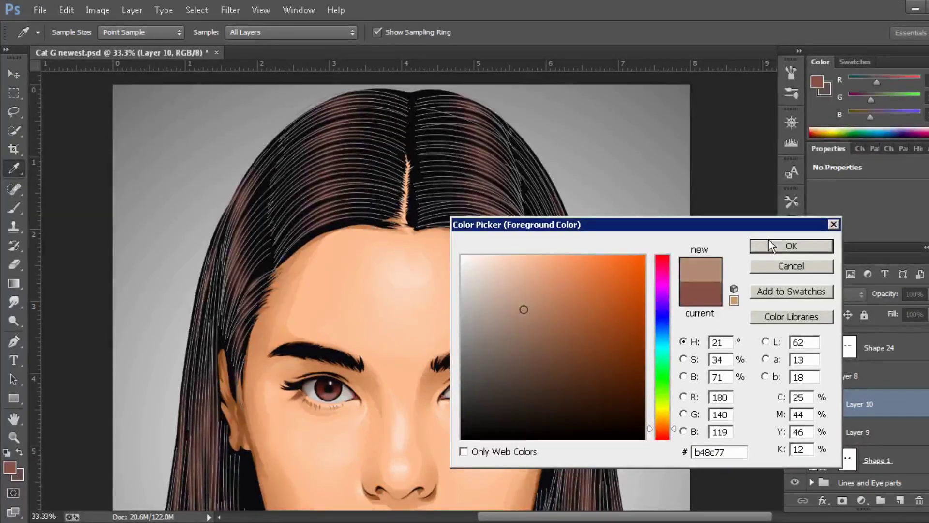
left_click(774, 246)
Stroke the hair paths in tan and delete the guide path
left_click(588, 183)
right_click(459, 196)
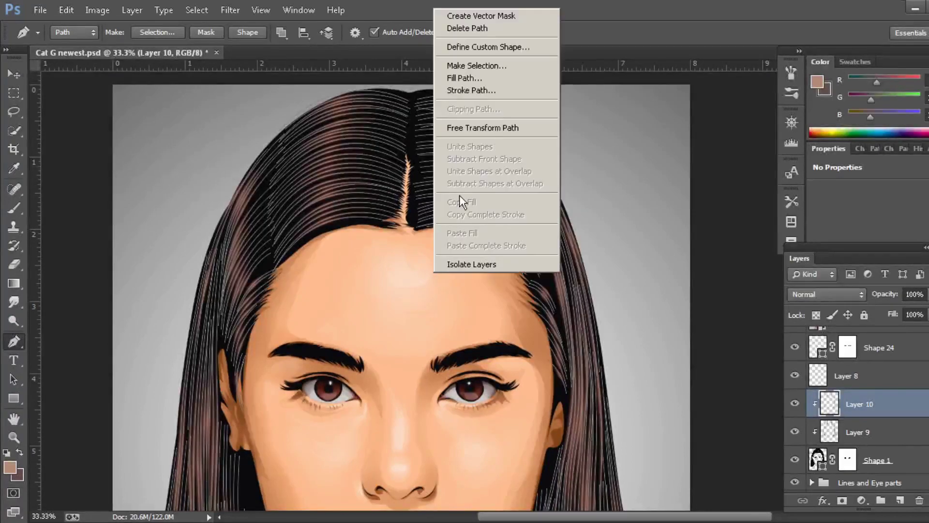
left_click(459, 30)
key("v")
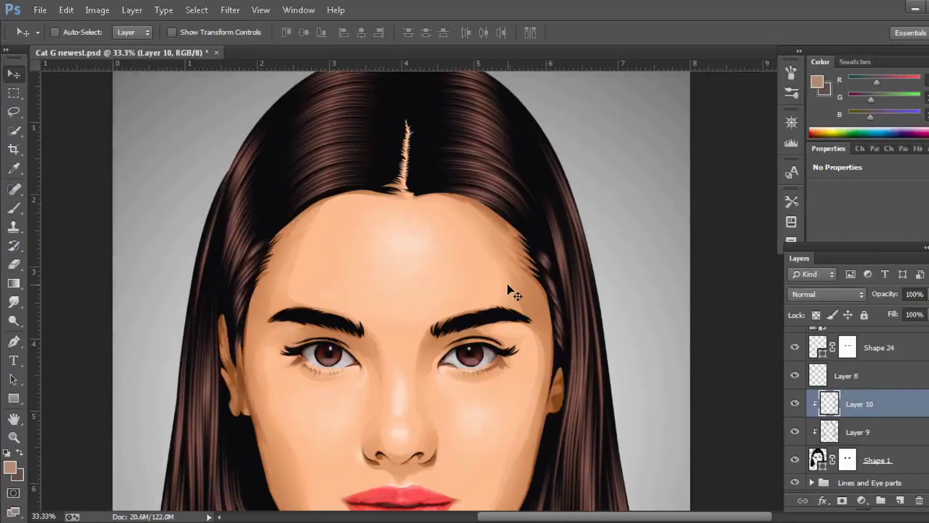
scroll(507, 283, "down", 3)
scroll(531, 332, "up", 3)
left_click(857, 432)
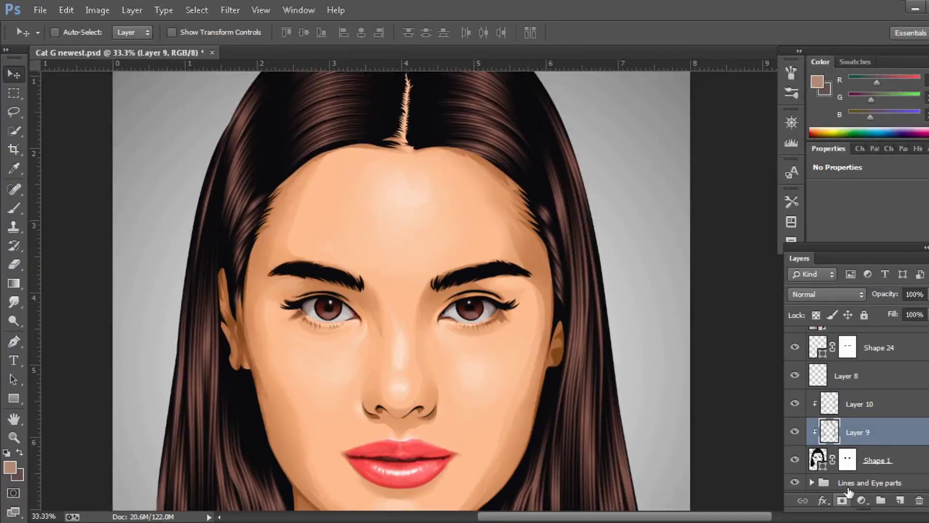
left_click(860, 408)
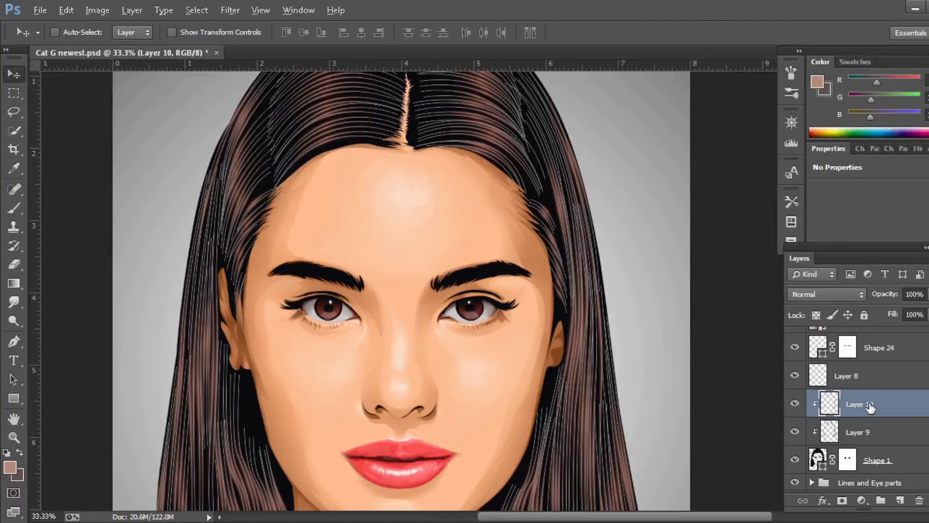
Add Layer 11, stroke the hair paths on it, then hide Layers 11 and 10
left_click(900, 500)
right_click(866, 403)
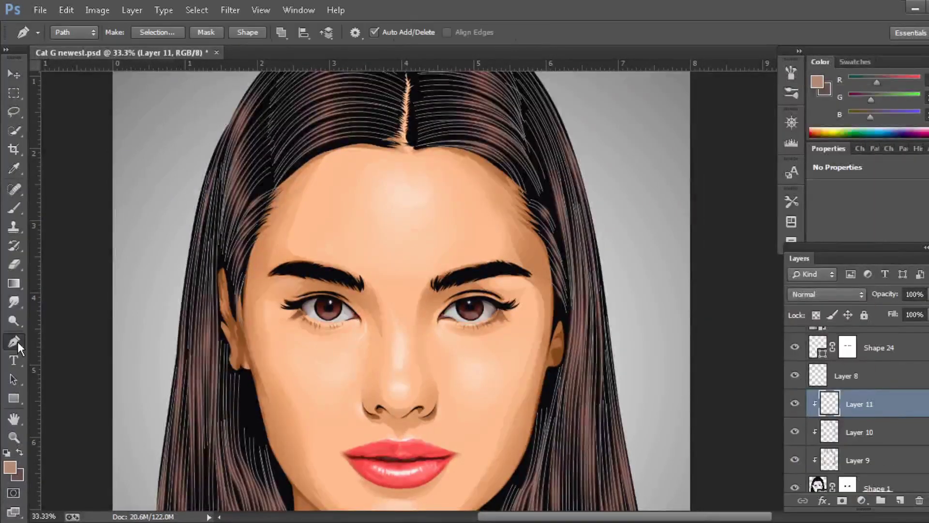
left_click(587, 182)
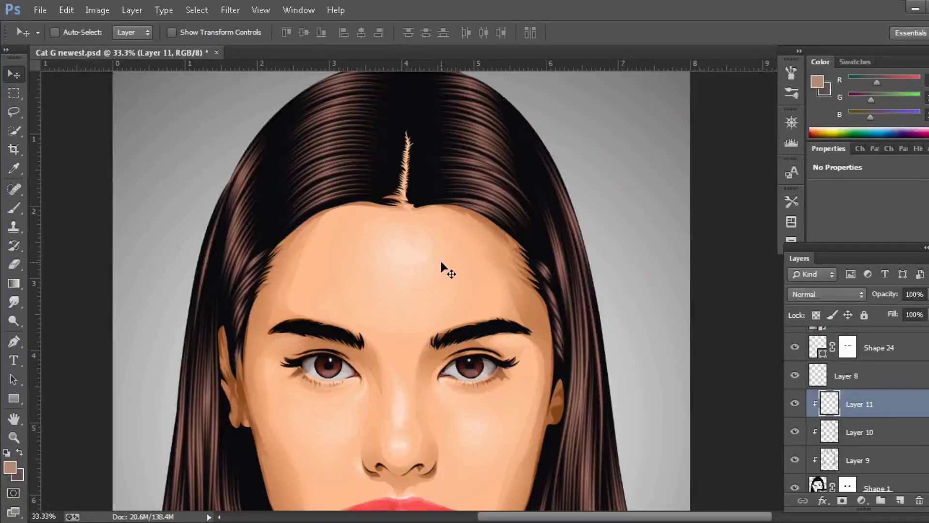
left_click(795, 403)
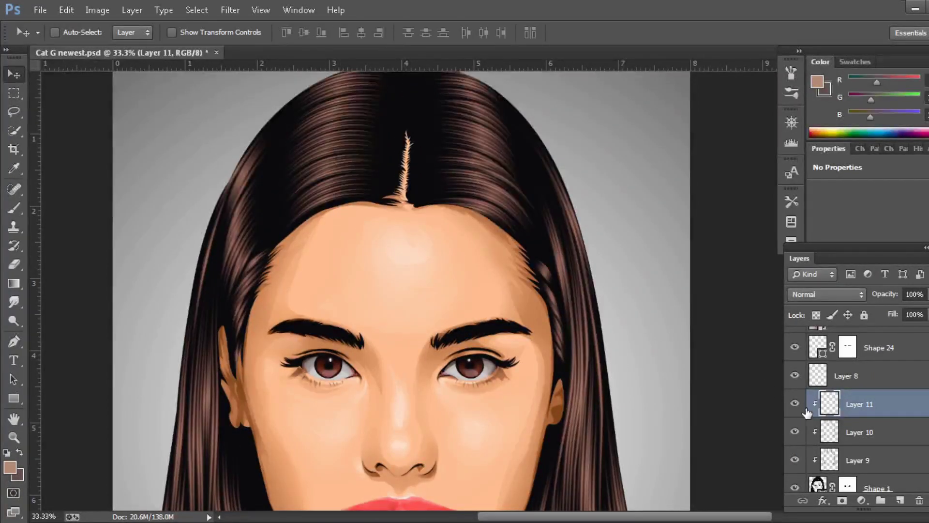
left_click(795, 431)
scroll(851, 412, "down", 2)
Mask Layer 9 and paint out its strands with a large soft brush at 44% opacity
left_click(859, 411)
left_click(842, 500)
left_click(13, 208)
left_click(74, 32)
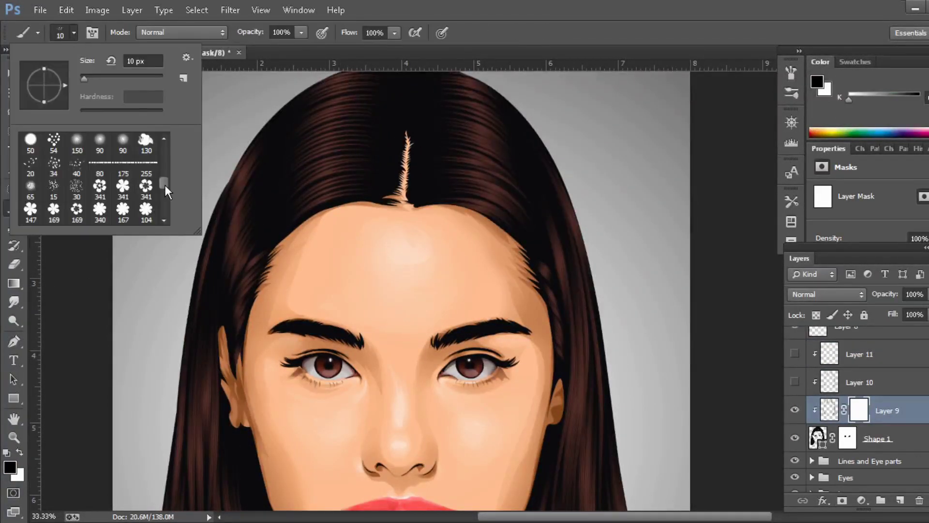
scroll(168, 135, "up", 3)
key("Return")
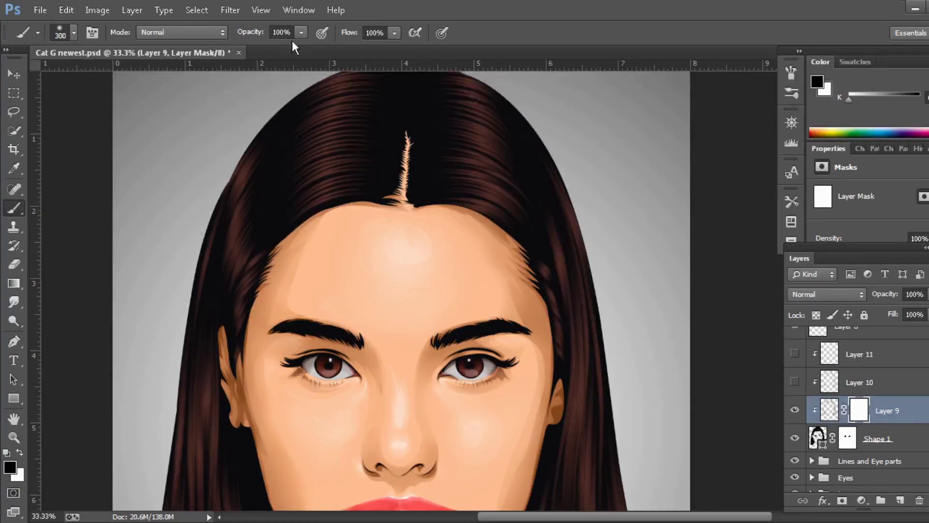
left_click_drag(227, 150, 237, 232)
key("x")
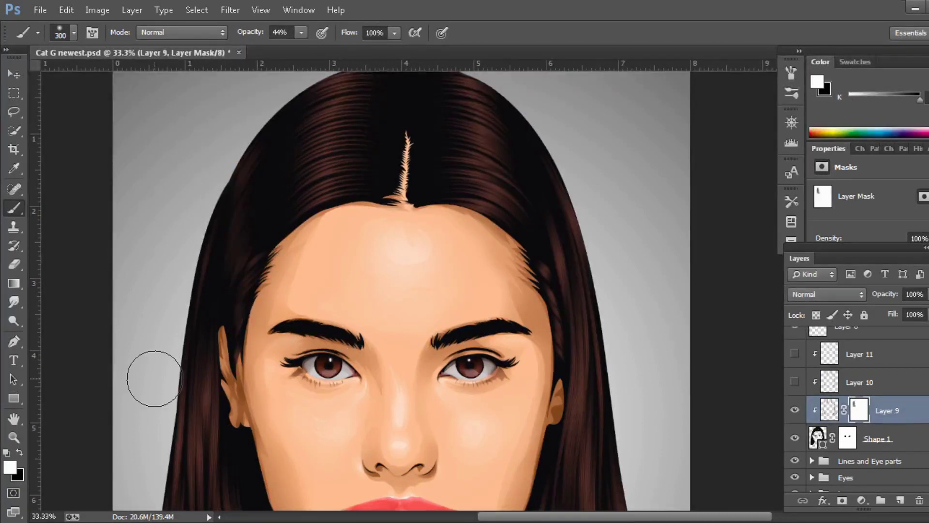
Paint out hair strands on Layer 10's mask with the soft brush
scroll(31, 438, "down", 1)
scroll(267, 228, "up", 2)
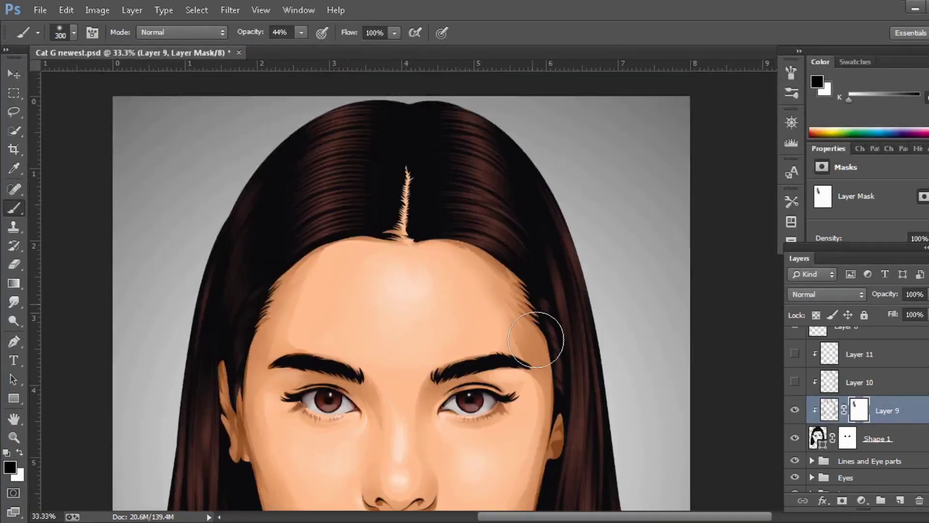
scroll(238, 151, "down", 1)
scroll(596, 359, "down", 7)
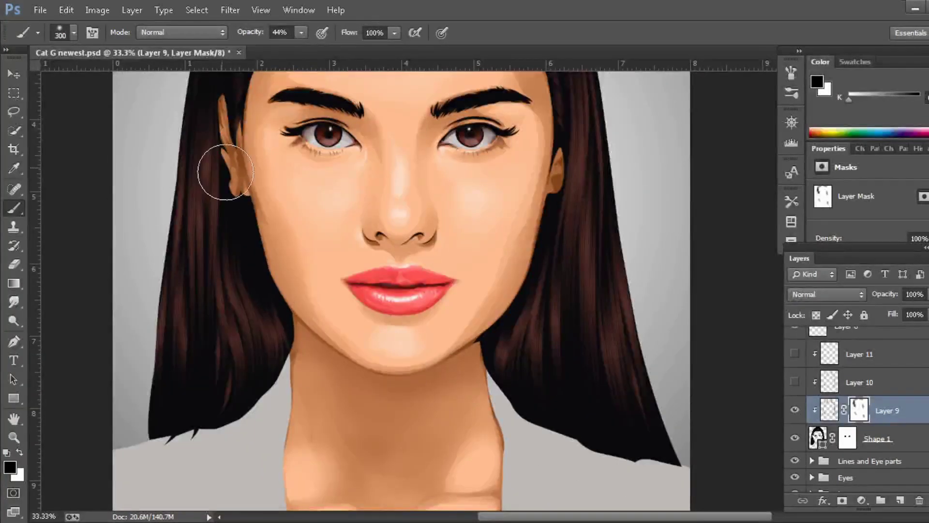
scroll(636, 414, "up", 5)
left_click(860, 382)
scroll(232, 204, "up", 1)
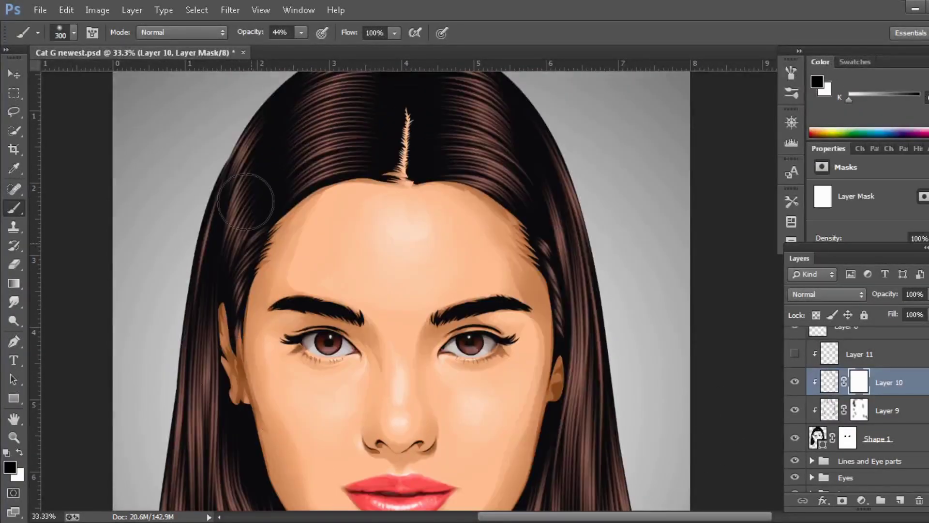
scroll(222, 229, "up", 2)
left_click_drag(221, 229, 493, 141)
scroll(550, 307, "down", 2)
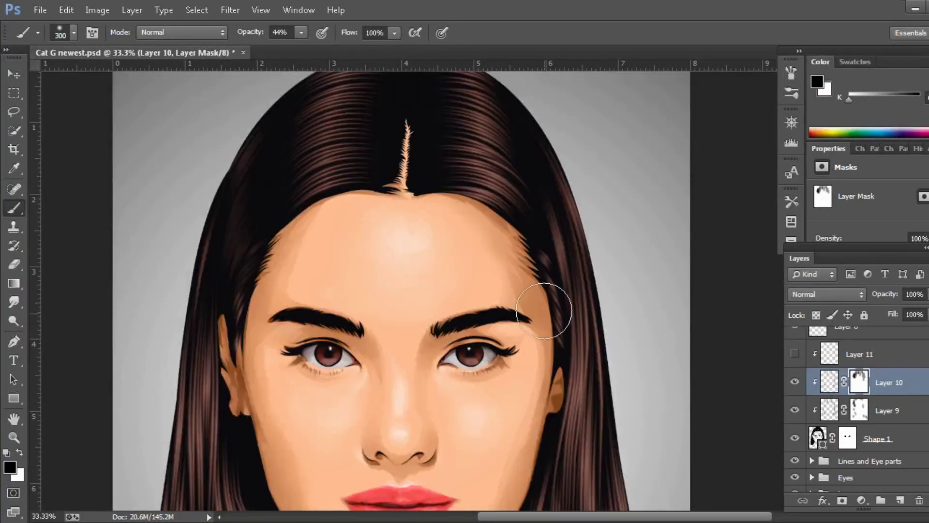
scroll(553, 384, "down", 2)
scroll(533, 392, "down", 1)
scroll(194, 320, "up", 2)
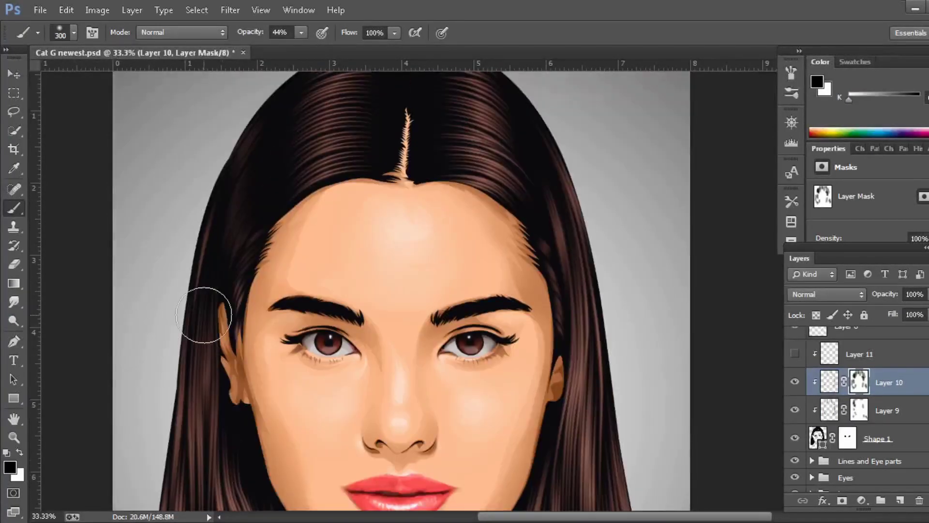
scroll(208, 290, "up", 1)
Make Layer 9 visible again and return to brushing on Layer 10's mask
left_click(795, 410)
left_click(881, 411)
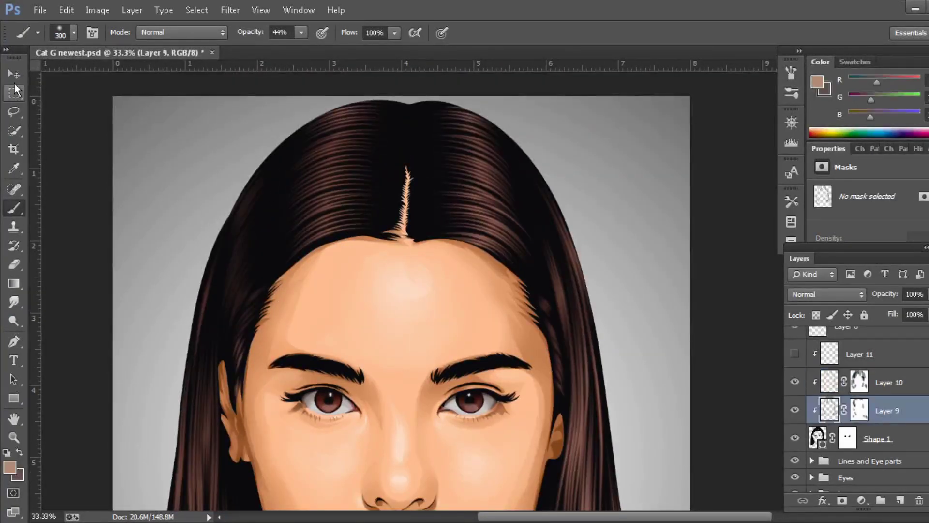
left_click(14, 73)
left_click(859, 410)
key("b")
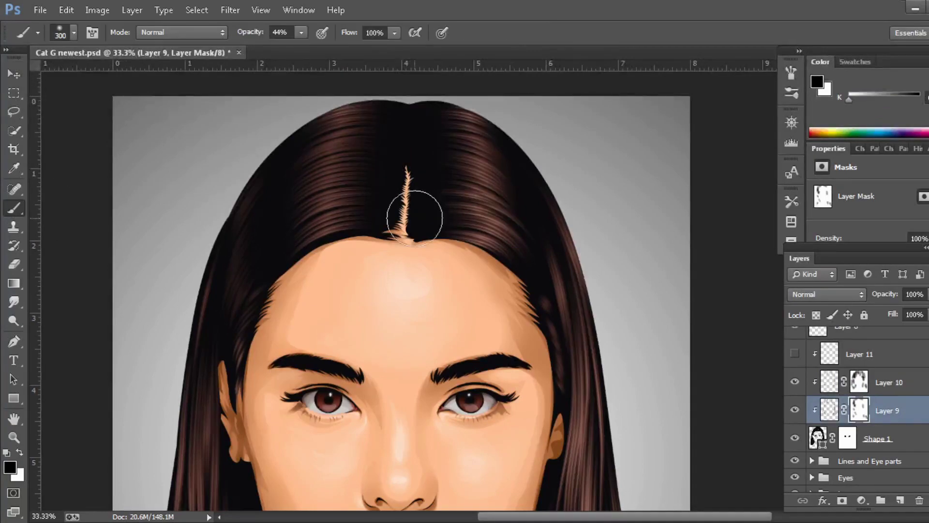
key("alt+bracketright")
scroll(213, 341, "down", 3)
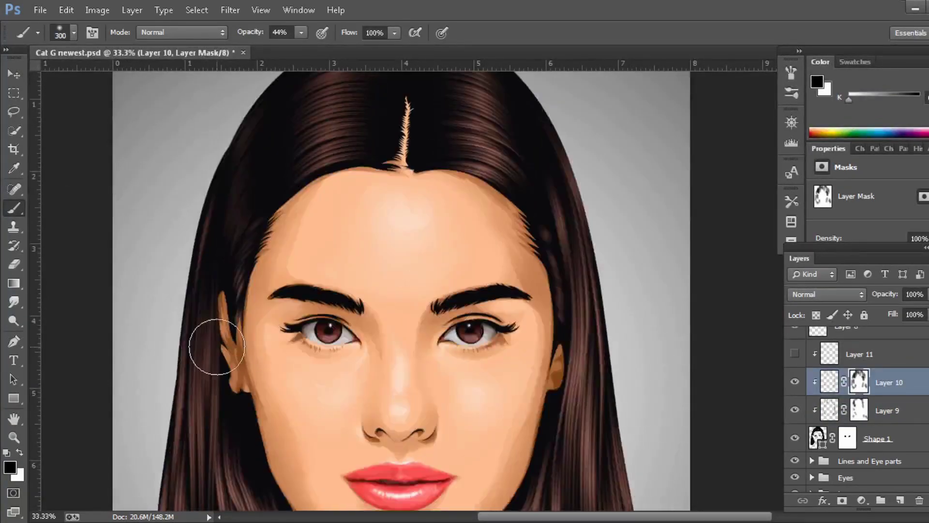
scroll(214, 341, "down", 5)
scroll(595, 394, "up", 3)
scroll(595, 393, "up", 2)
Add a layer mask to Layer 11 and paint its hair shading softer
double_click(854, 353)
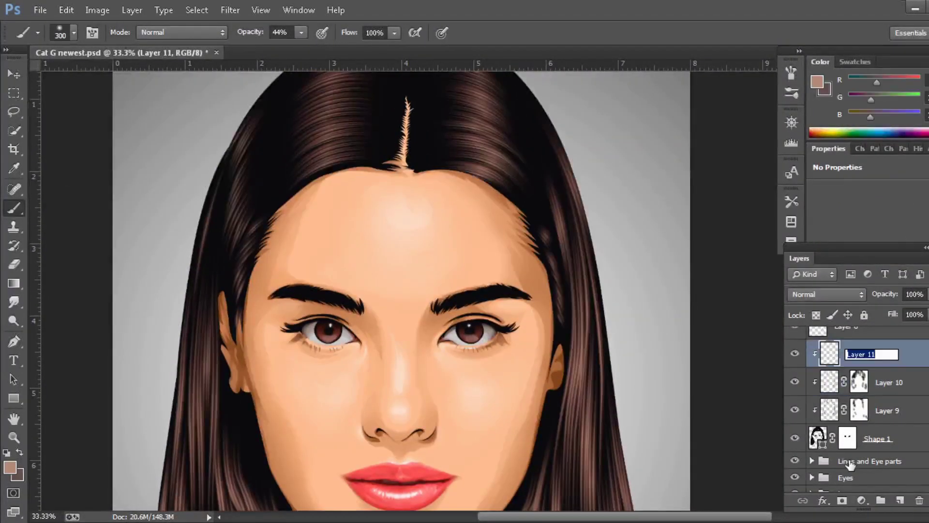
left_click(841, 503)
scroll(290, 203, "up", 3)
scroll(238, 291, "down", 3)
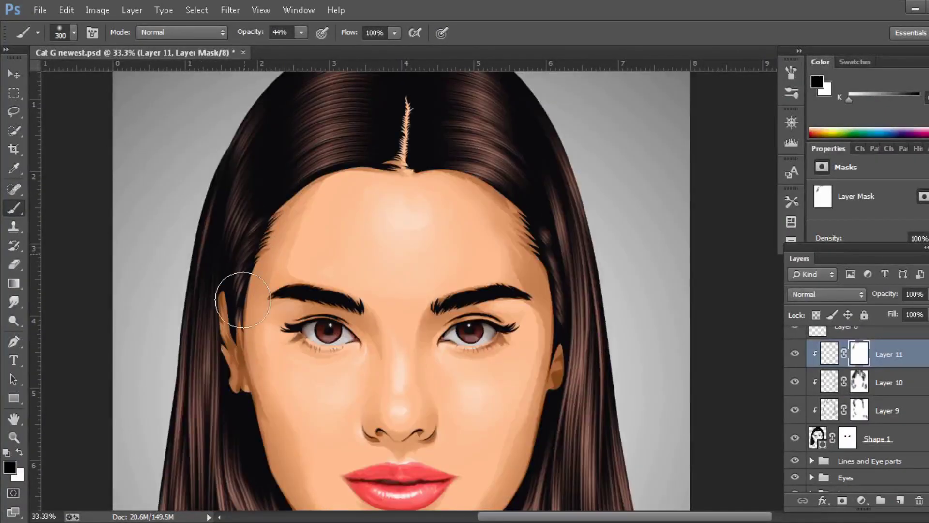
scroll(255, 153, "up", 3)
scroll(216, 325, "down", 3)
scroll(258, 325, "down", 1)
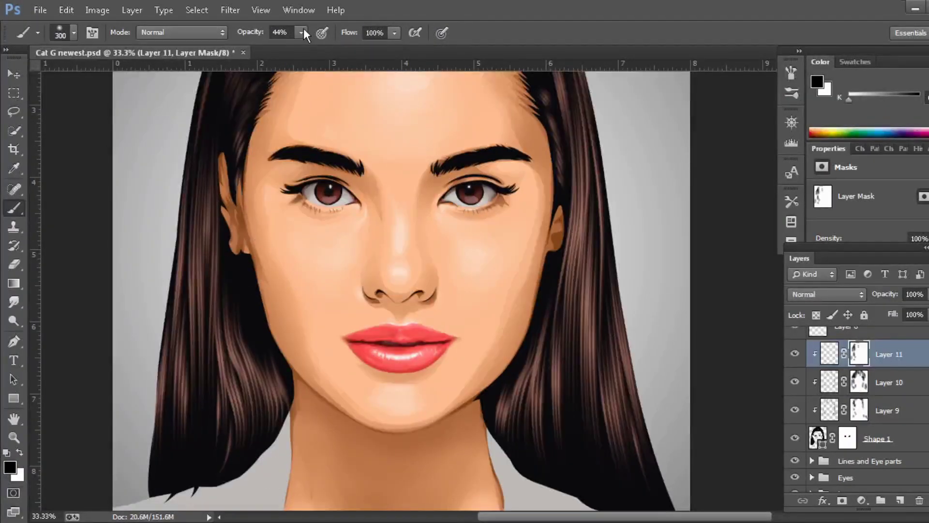
scroll(552, 210, "up", 3)
scroll(618, 197, "up", 1)
scroll(506, 83, "down", 2)
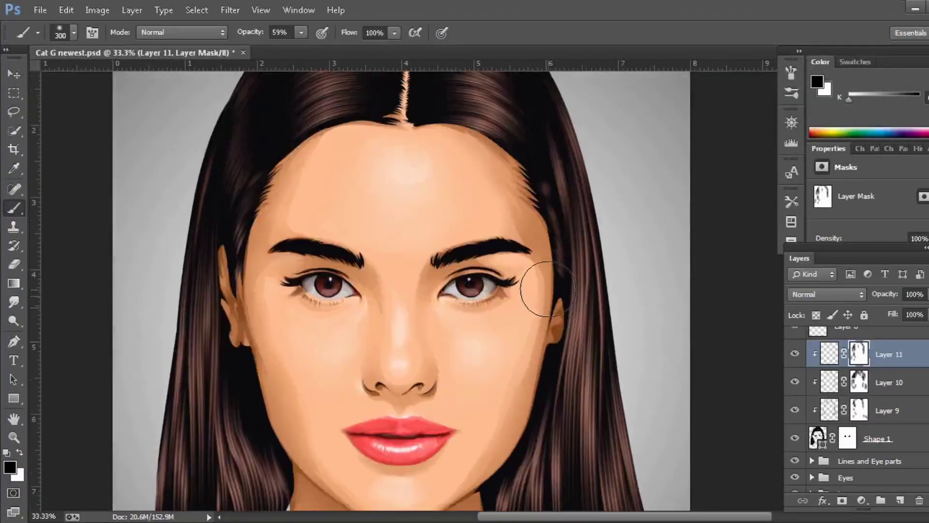
scroll(536, 281, "down", 2)
scroll(533, 332, "down", 1)
Step down to the Layer 9 hair shading and zoom to inspect the blend
key("alt+bracketleft")
key("alt+bracketleft")
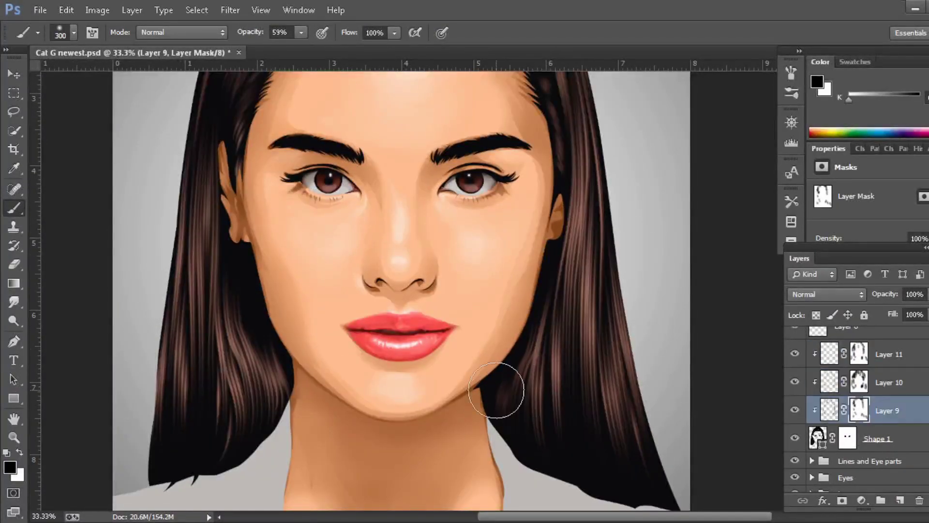
scroll(540, 140, "up", 3)
scroll(436, 291, "down", 1)
scroll(415, 363, "up", 1)
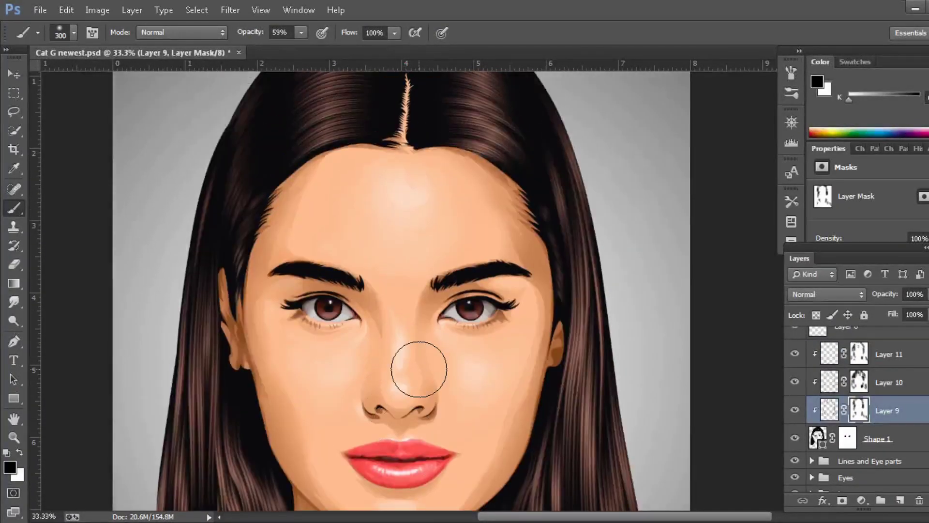
left_click(14, 437)
scroll(556, 301, "down", 1)
scroll(595, 306, "down", 2)
scroll(489, 336, "up", 3)
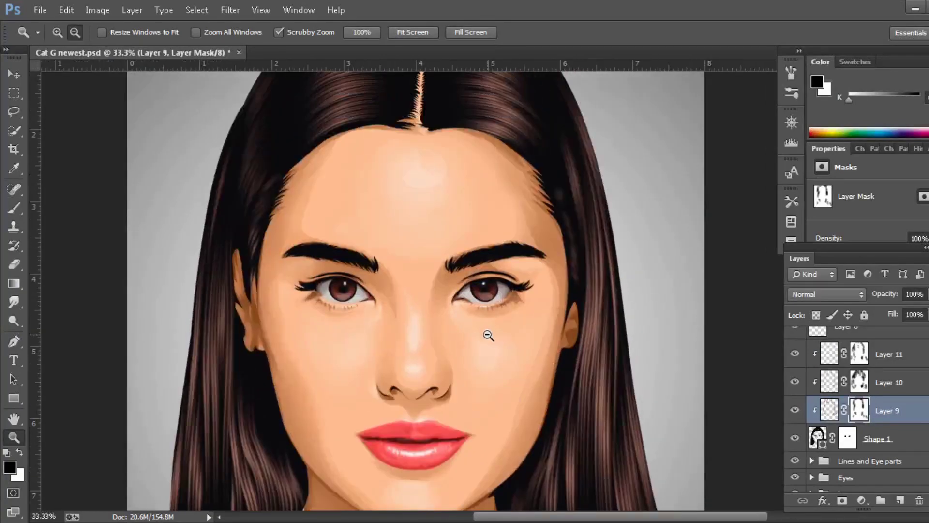
scroll(459, 334, "down", 2)
scroll(871, 412, "up", 2)
Compare with the catriona reference photo and add empty Layer 12 above Layer 11
left_click(893, 419)
left_click(795, 337)
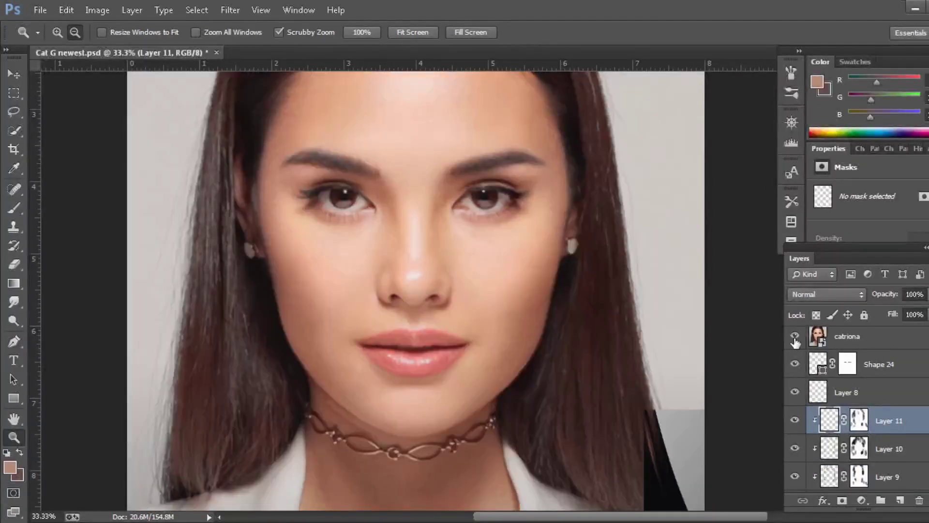
left_click(795, 337)
scroll(416, 290, "up", 3)
left_click(799, 336)
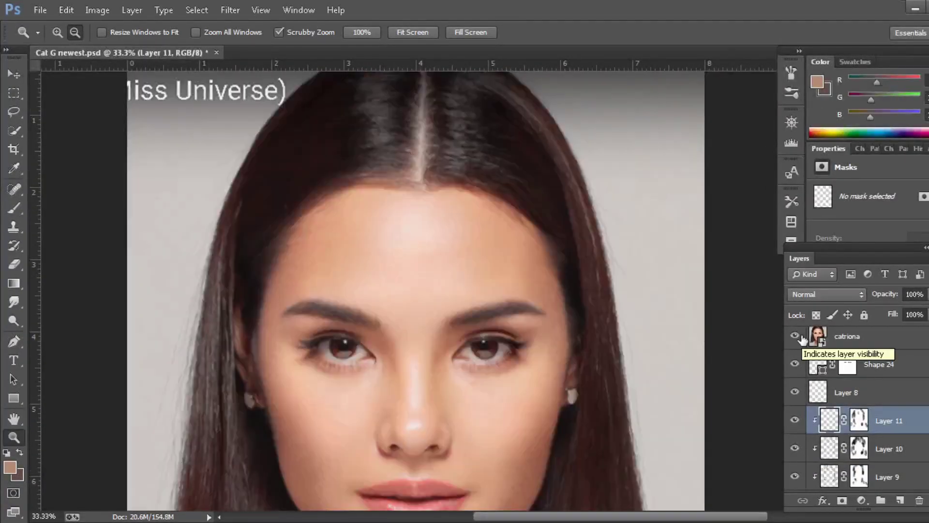
key("ctrl+shift+alt+n")
left_click(799, 336)
Fill Layer 12 with 50% Gray and set its blend mode to Overlay
scroll(416, 291, "up", 3)
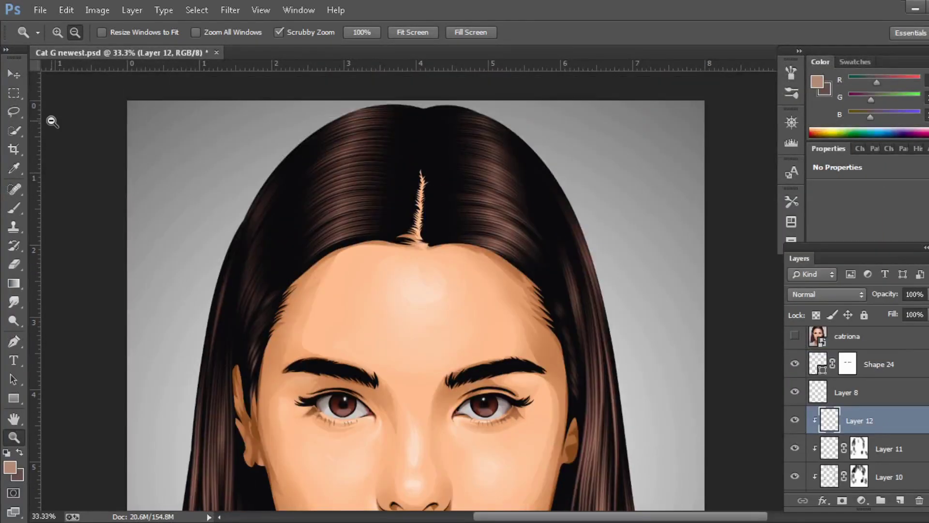
key("alt+e")
key("l")
left_click(622, 176)
left_click(561, 295)
left_click(664, 165)
left_click(826, 293)
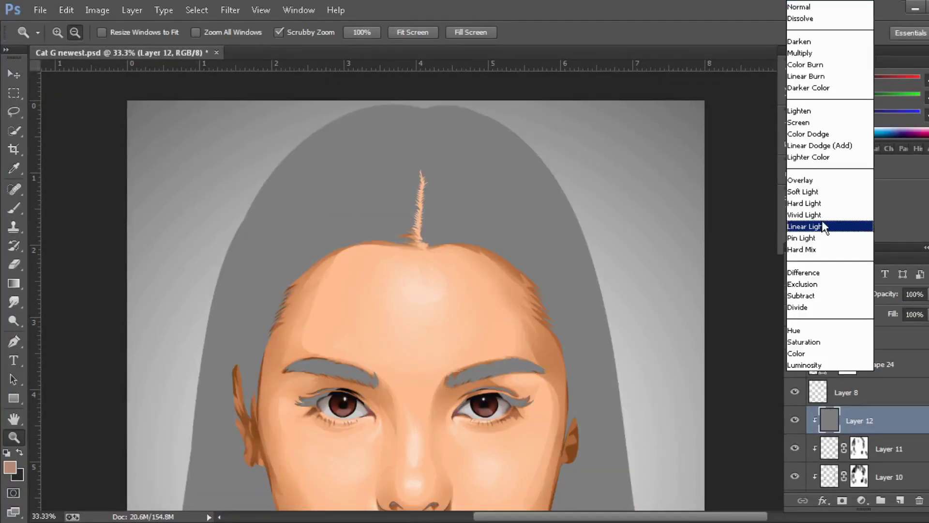
left_click(822, 181)
Dodge glossy highlights into the hair with a 250 px brush
left_click(13, 321)
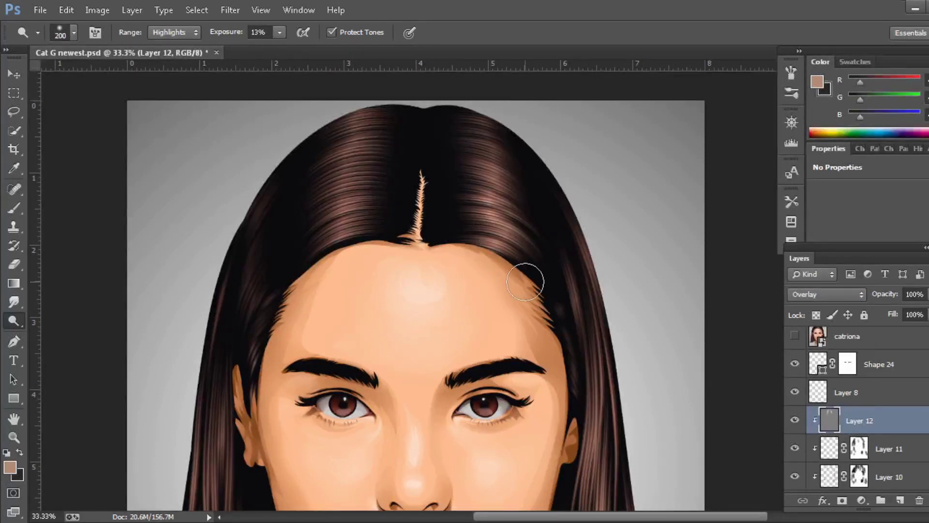
scroll(557, 273, "down", 2)
scroll(606, 292, "up", 1)
scroll(290, 285, "down", 2)
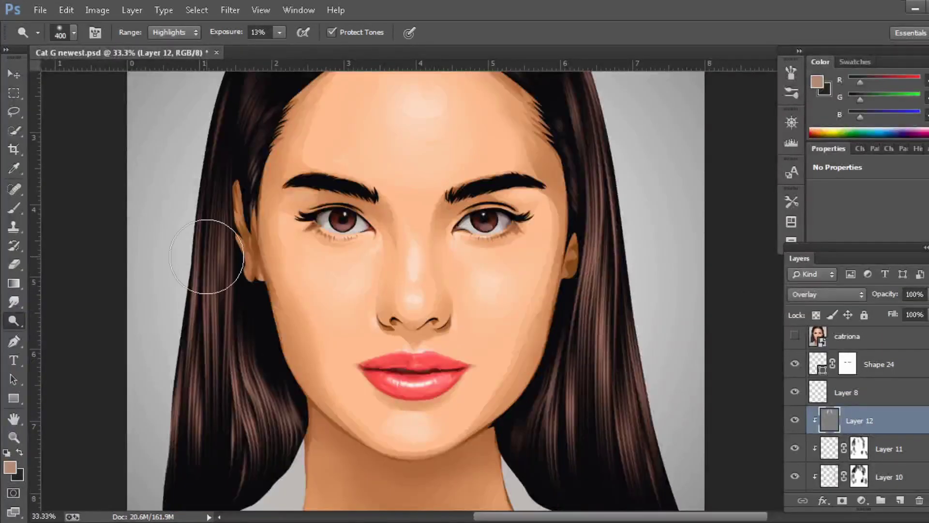
key("bracketright")
scroll(238, 398, "down", 1)
scroll(599, 411, "up", 2)
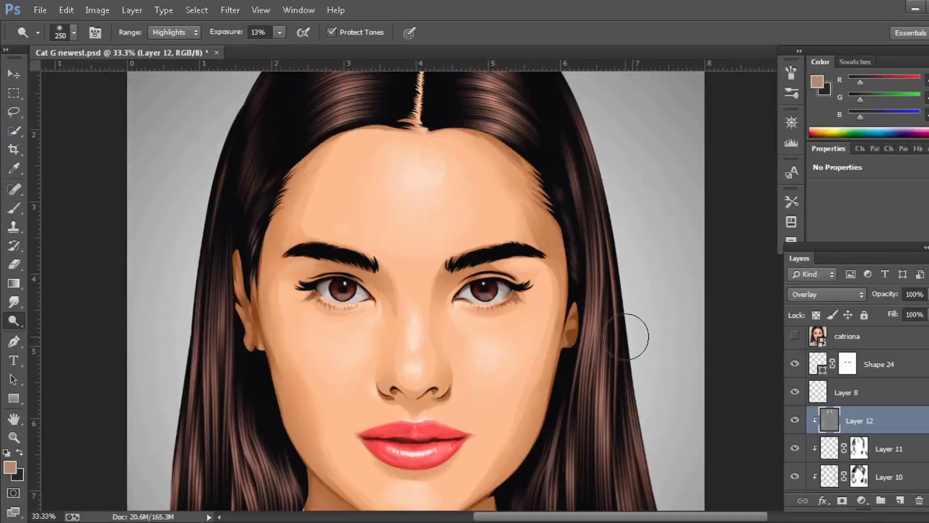
scroll(650, 400, "up", 1)
scroll(649, 400, "down", 1)
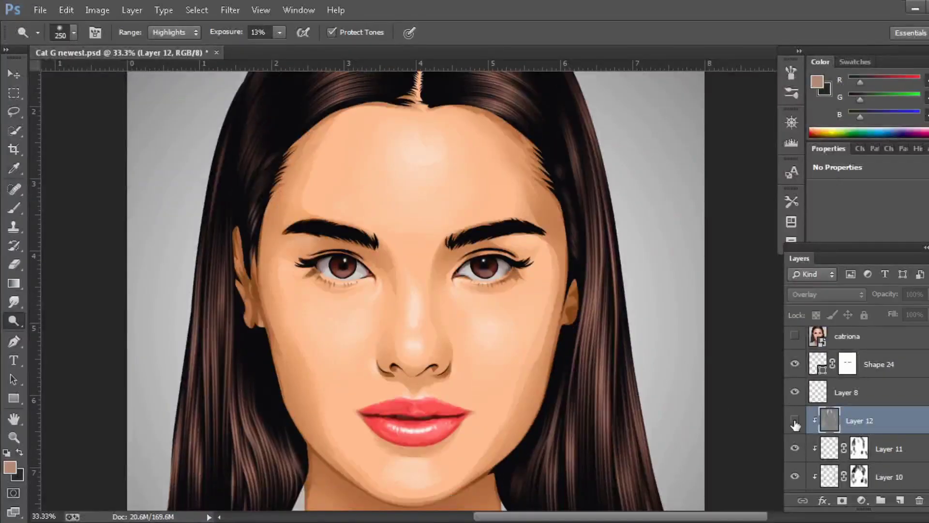
Blend Layer 12 in Vivid Light at 54% opacity
left_click(826, 294)
left_click(805, 258)
left_click(822, 293)
left_click(812, 214)
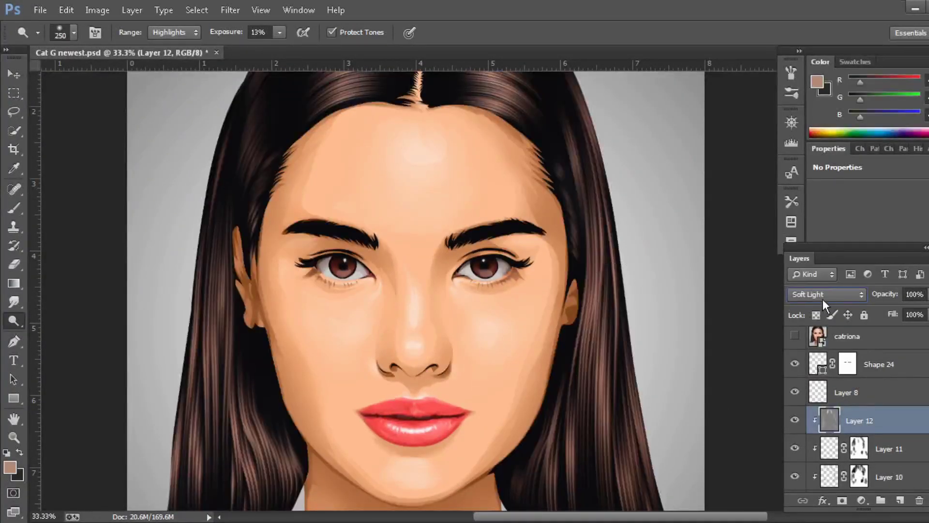
key("z")
left_click(444, 259, "alt")
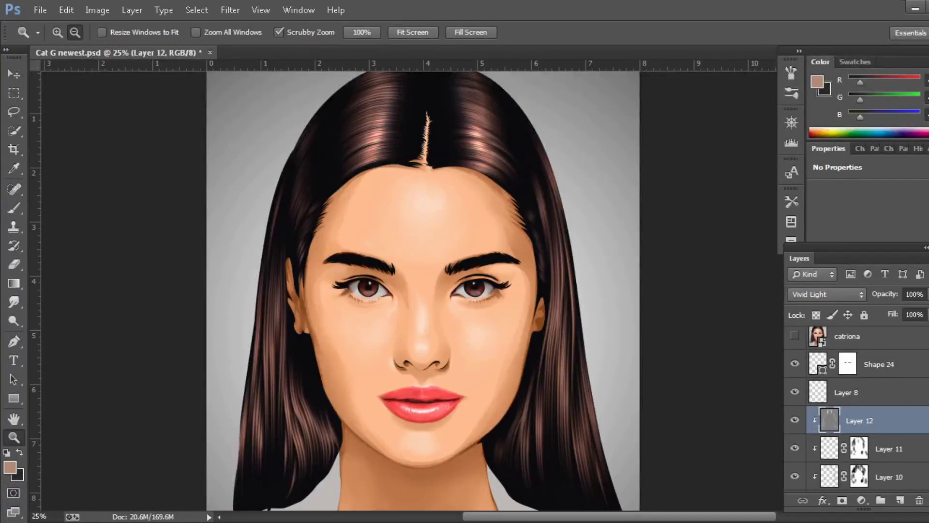
left_click_drag(927, 294, 901, 310)
Review the glossy hair result and select Layer 8
scroll(554, 440, "down", 1)
scroll(557, 435, "up", 1)
scroll(560, 425, "down", 1)
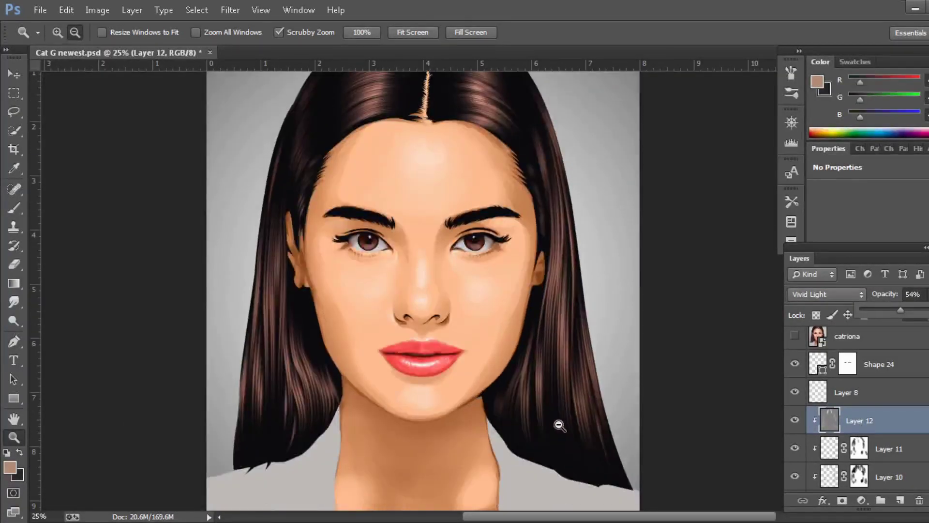
scroll(363, 321, "up", 1)
scroll(669, 357, "down", 2)
scroll(602, 336, "up", 1)
scroll(575, 366, "down", 1)
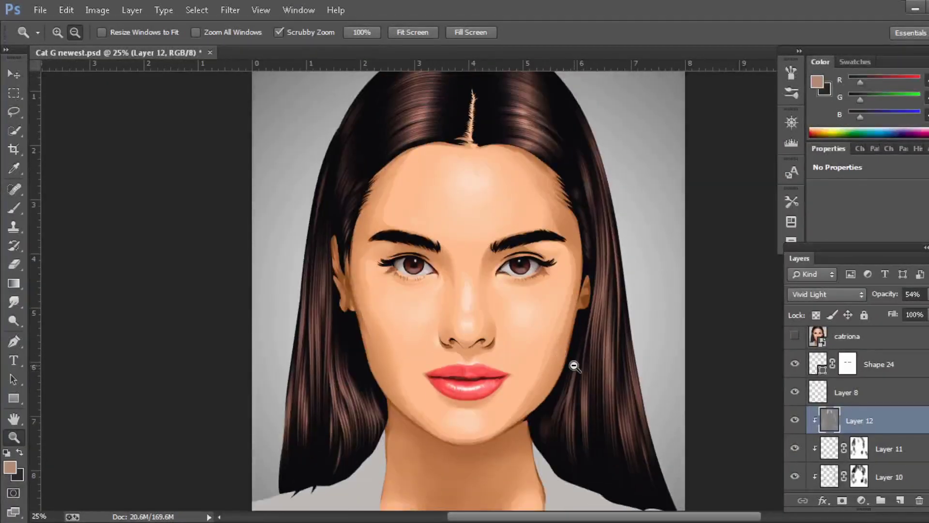
scroll(377, 264, "up", 2)
left_click(857, 391)
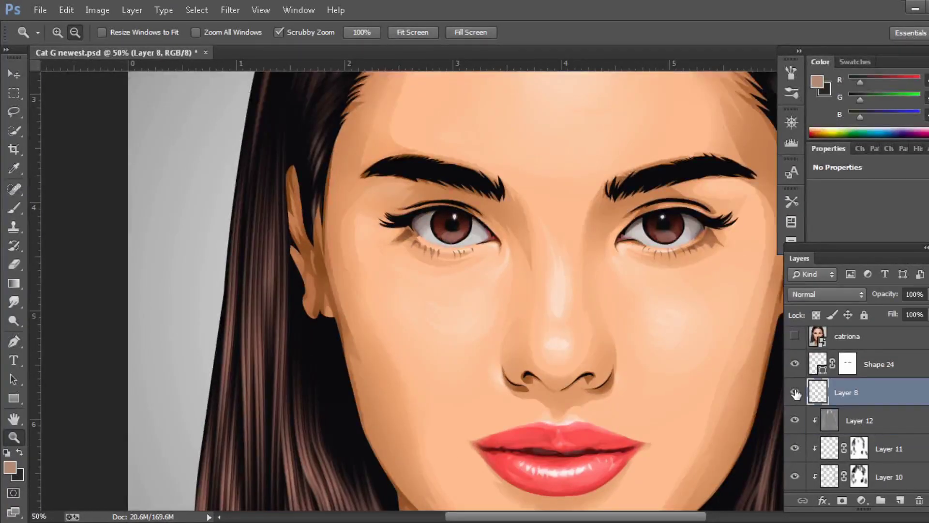
Trace the left earring as a pen shape filled with light gray
left_click(795, 337)
scroll(354, 314, "up", 1)
left_click(15, 342)
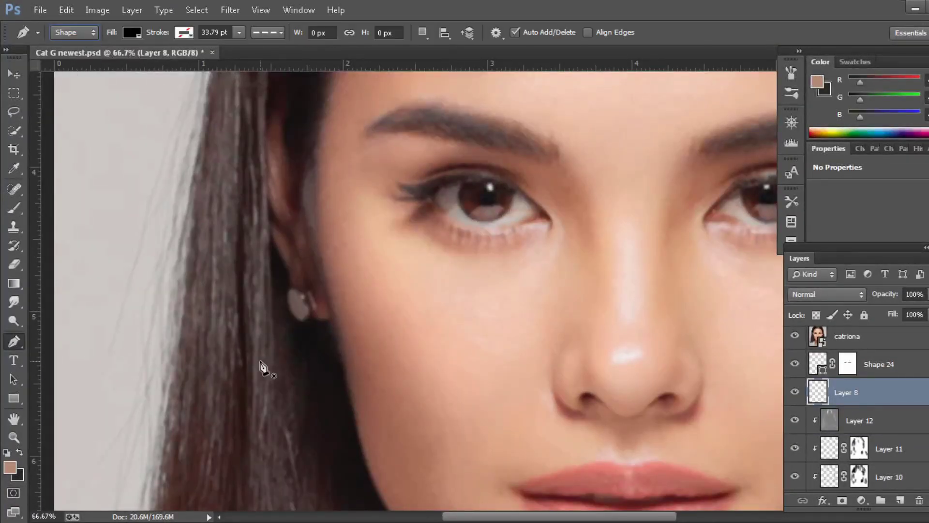
left_click(308, 289)
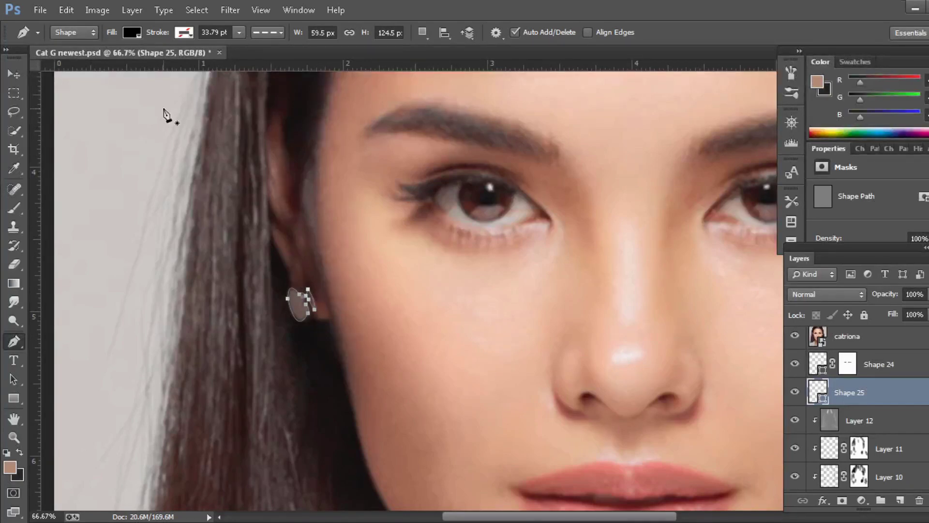
left_click(132, 33)
left_click(213, 46)
left_click(476, 320)
left_click(805, 245)
key("Return")
Add a new Layer 13 clipped to the earring shape
left_click(795, 336)
left_click(900, 500)
right_click(821, 397)
left_click(769, 270)
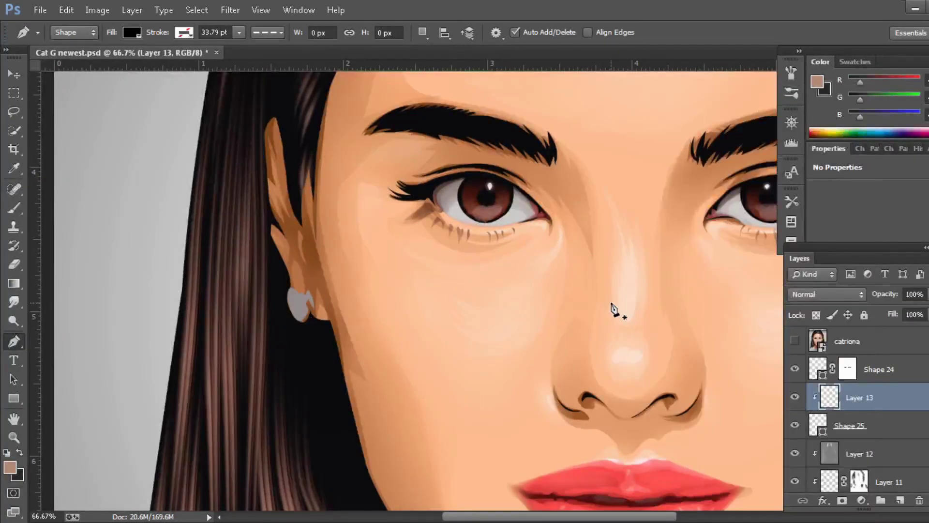
Set Shape 25 to combine new outlines and bring the right ear into view
left_click(849, 428)
left_click(422, 33)
left_click(450, 58)
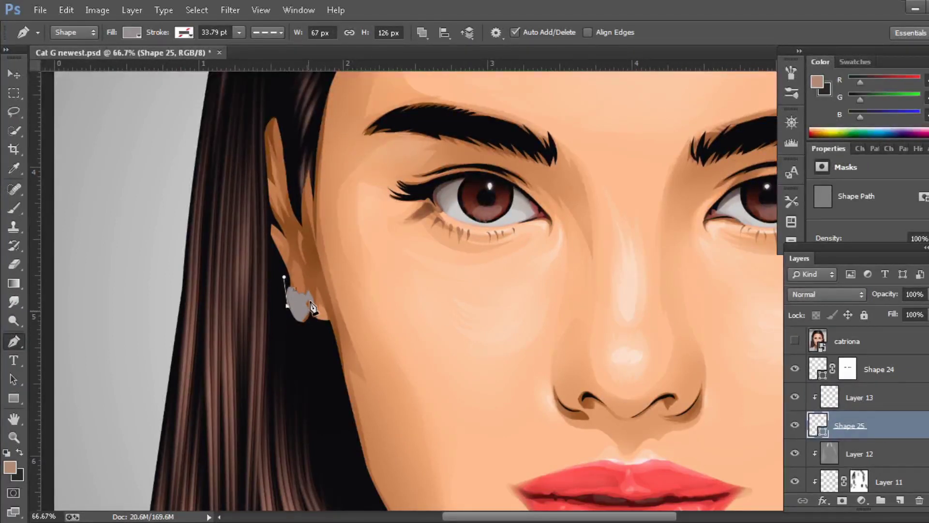
key("z")
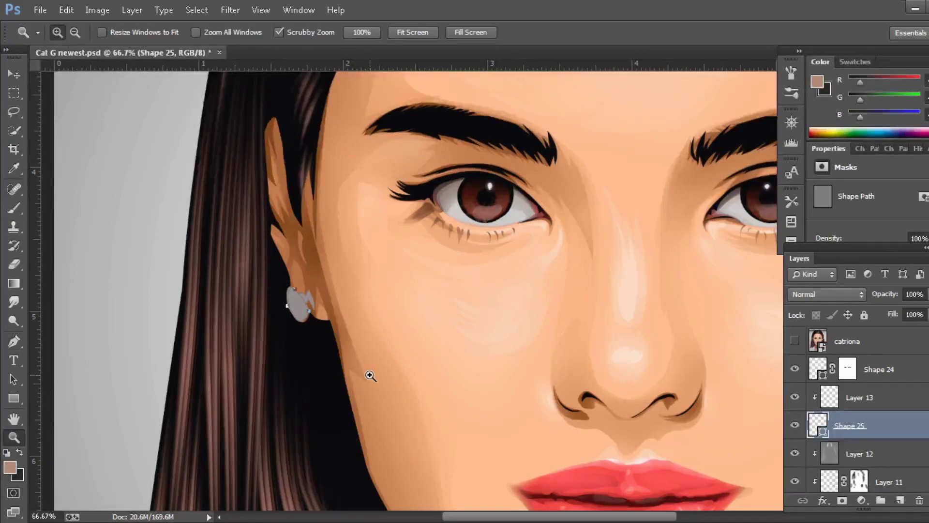
left_click(296, 340)
key("p")
left_click(422, 32)
left_click(437, 60)
left_click(813, 274)
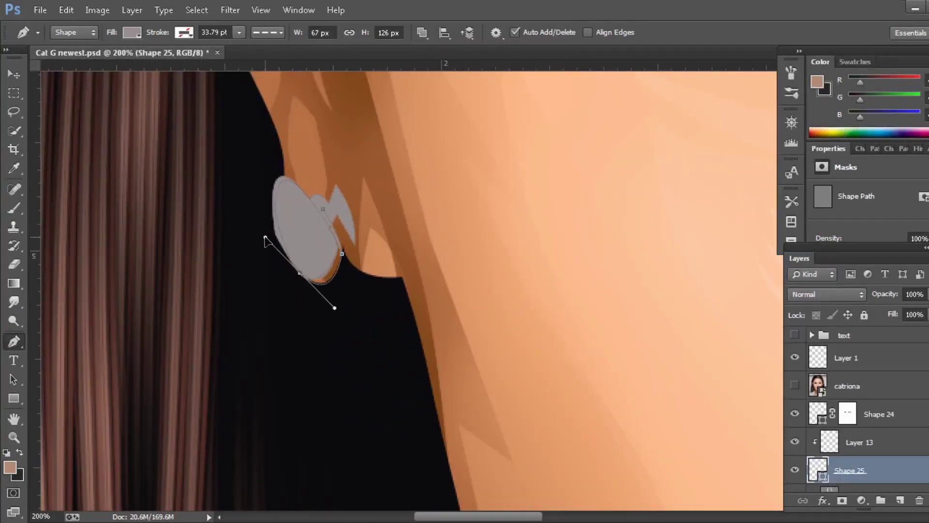
left_click_drag(700, 336, 521, 301)
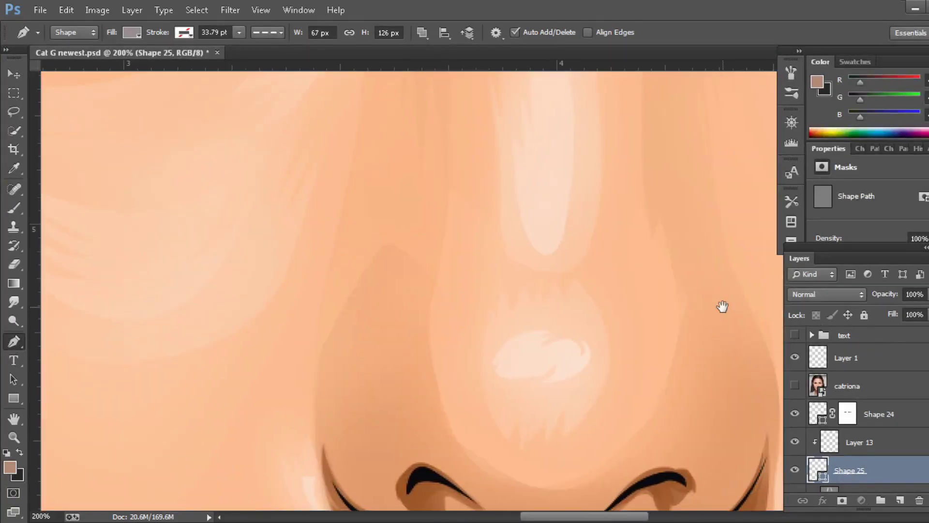
mouse_move(721, 307)
left_mouse_down()
mouse_move(576, 305)
mouse_move(520, 427)
left_mouse_up()
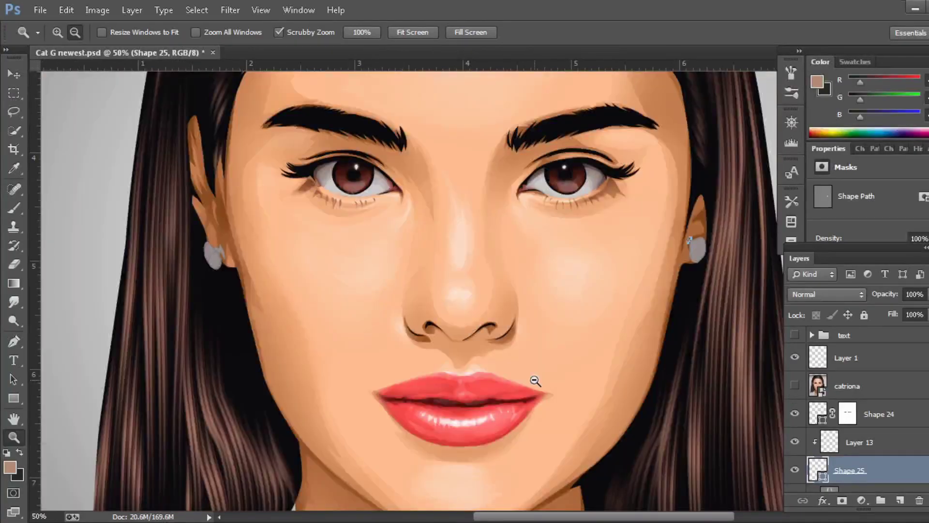
Target Layer 13, zoom in on the ear, and compare with the catriona reference
left_click(881, 448)
key("ctrl+plus")
left_click(794, 386)
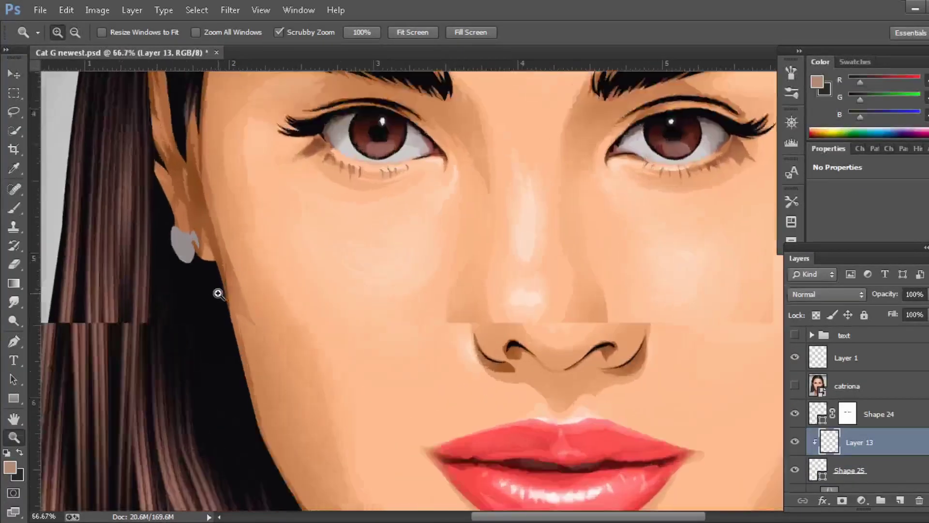
key("ctrl+plus")
left_click(795, 386)
Set the Pen tool to Shape mode with a gray fill colour
key("p")
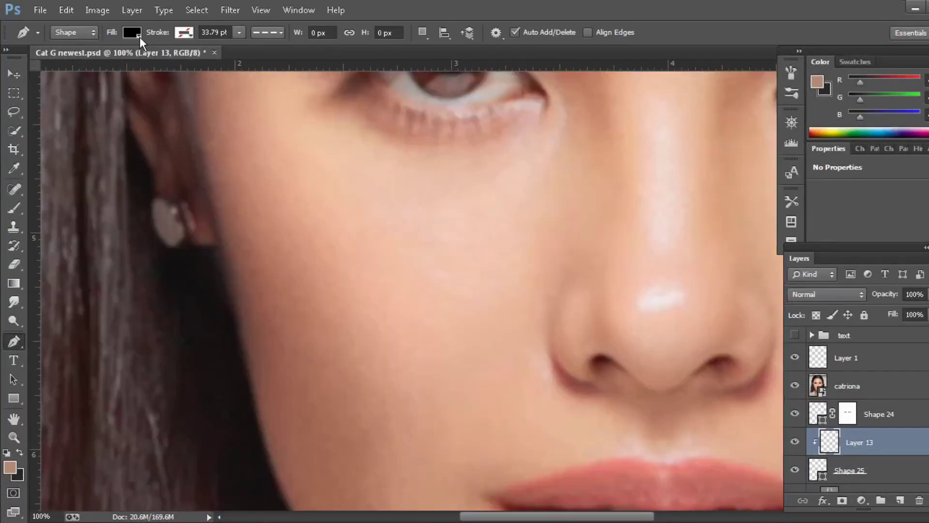
left_click(132, 32)
left_click(200, 60)
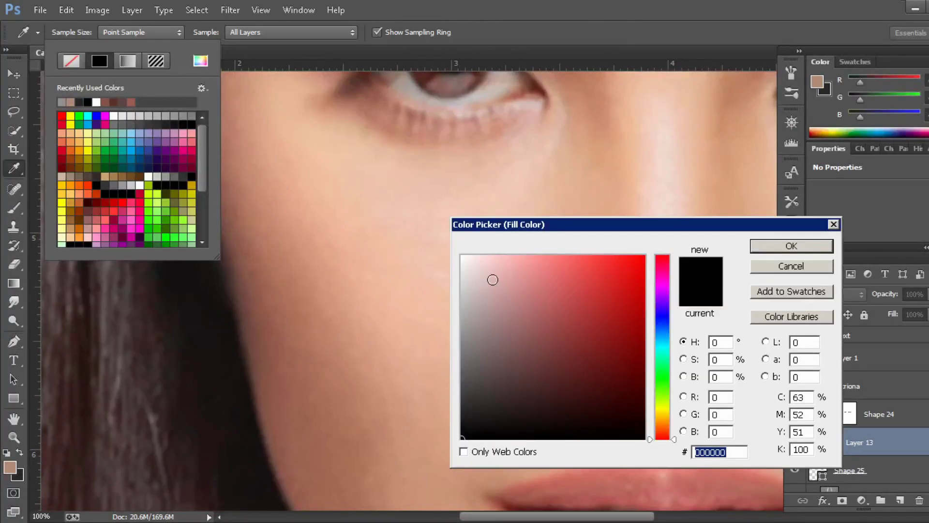
key("Return")
Trace the gray earring shape on the left ear
left_click(130, 33)
left_click(161, 200)
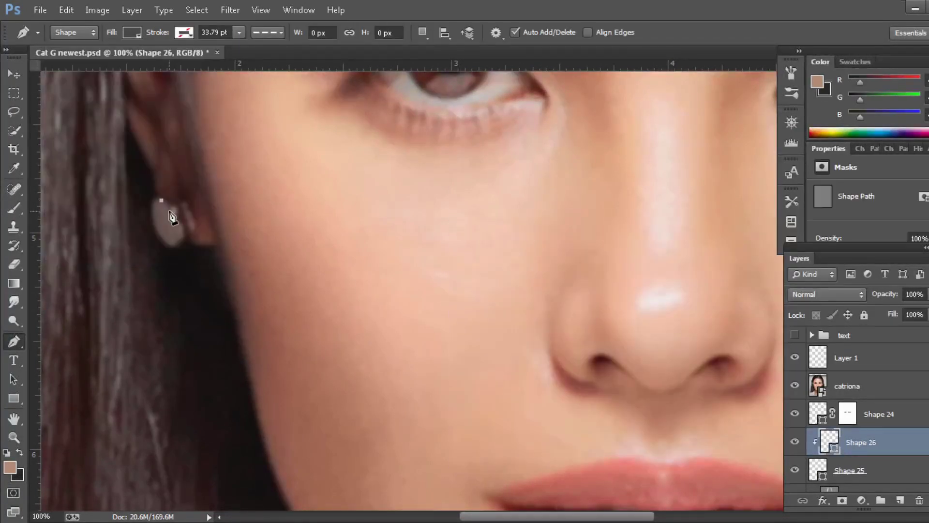
left_click(813, 274)
left_click(813, 292)
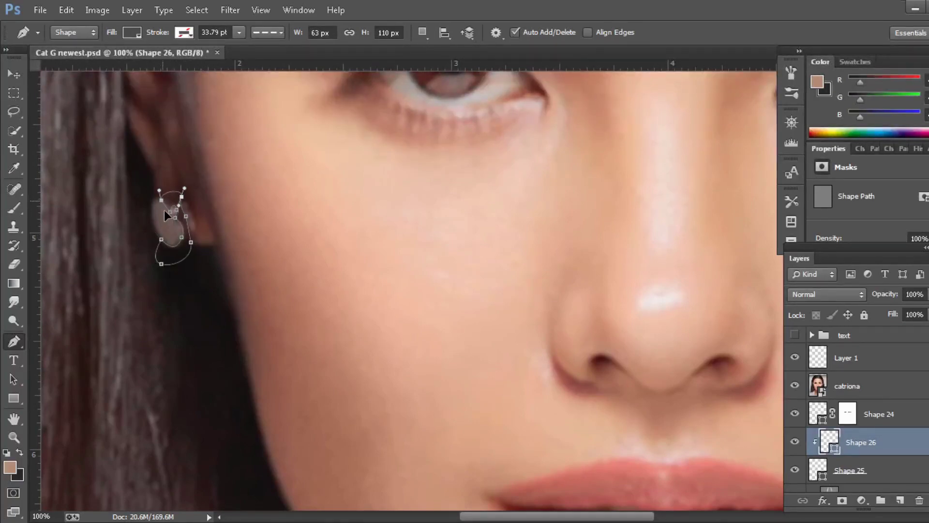
left_click(423, 33)
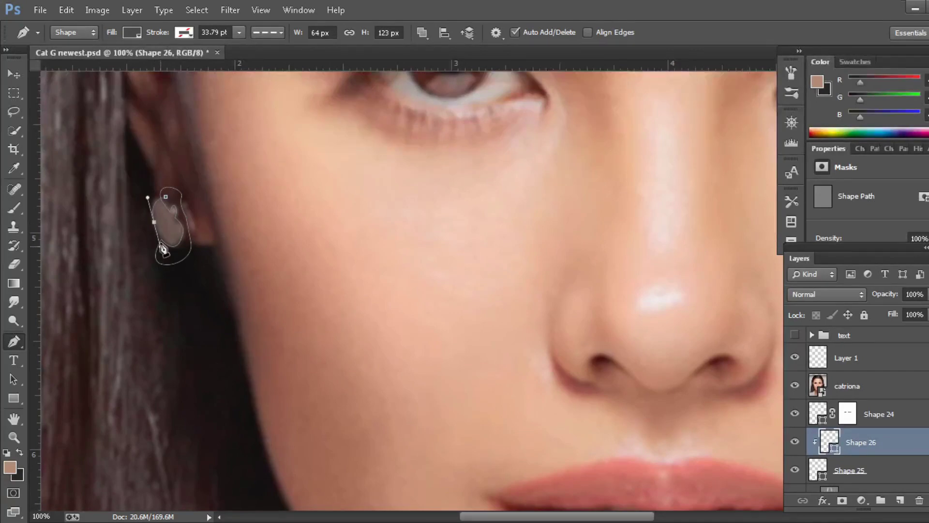
left_click(148, 197)
scroll(296, 262, "right", 3)
scroll(419, 316, "right", 6)
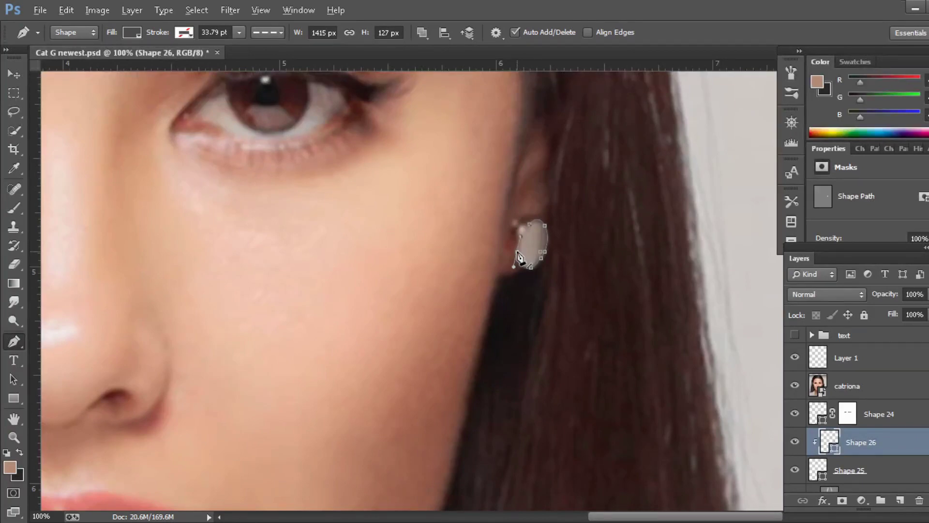
Trace the curved earring shape around the stud on the right ear
left_click(503, 280)
left_click_drag(567, 257, 569, 234)
left_click_drag(560, 197, 553, 193)
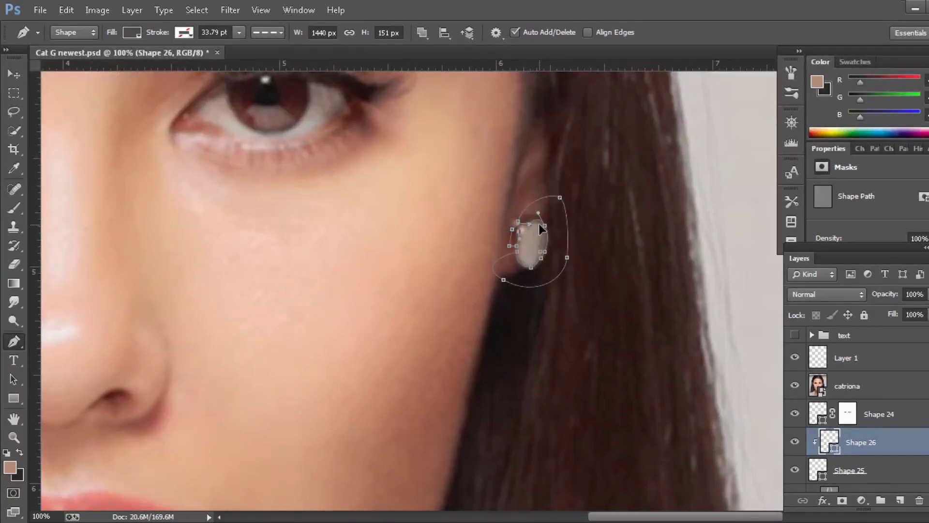
Hide the catriona reference photo and zoom to check the vector portrait
left_click(818, 385)
left_click(794, 384)
key("z")
left_click(338, 218, "alt")
Add a new empty layer above Shape 26 and show the reference photo again
left_click(235, 245, "alt")
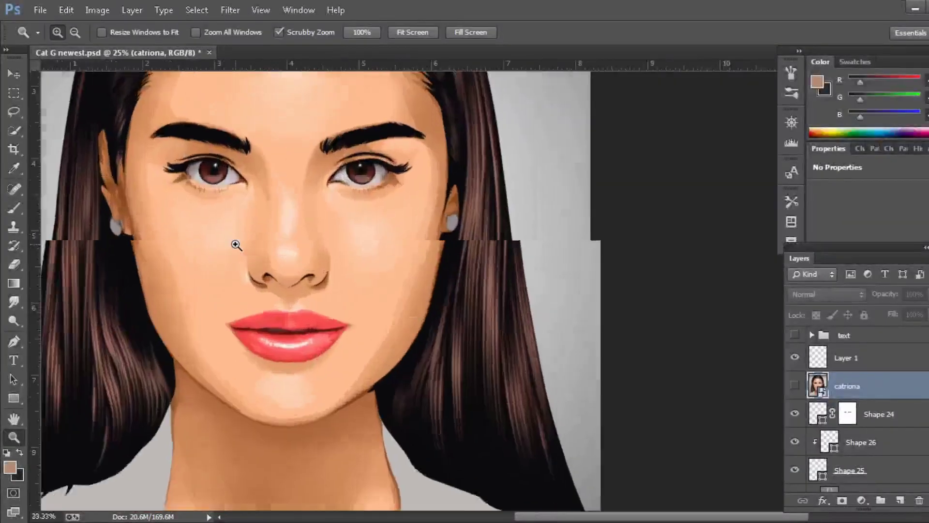
left_click(866, 440)
right_click(866, 440)
left_click(900, 500)
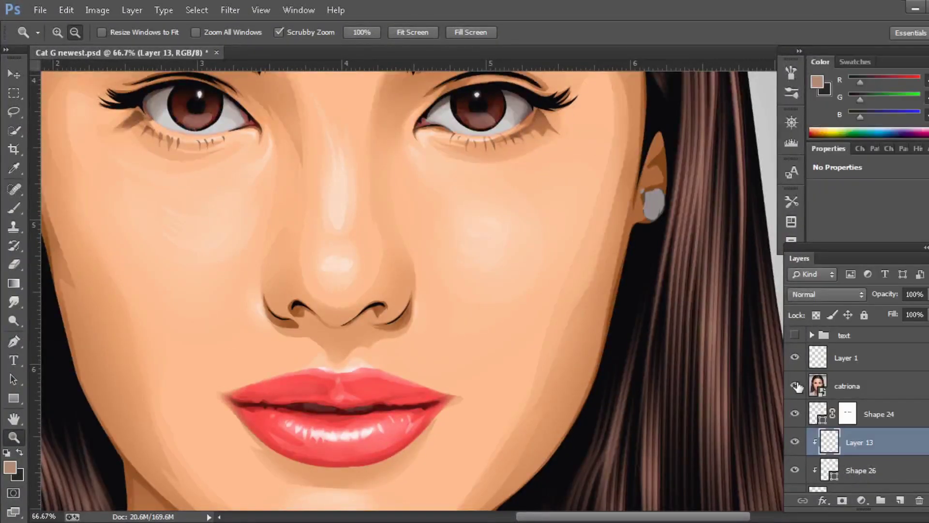
left_click(794, 385)
left_click(699, 208)
Set the Pen shape fill to light gray sampled from the earring
key("p")
left_click(131, 32)
left_click(208, 54)
left_click(566, 203)
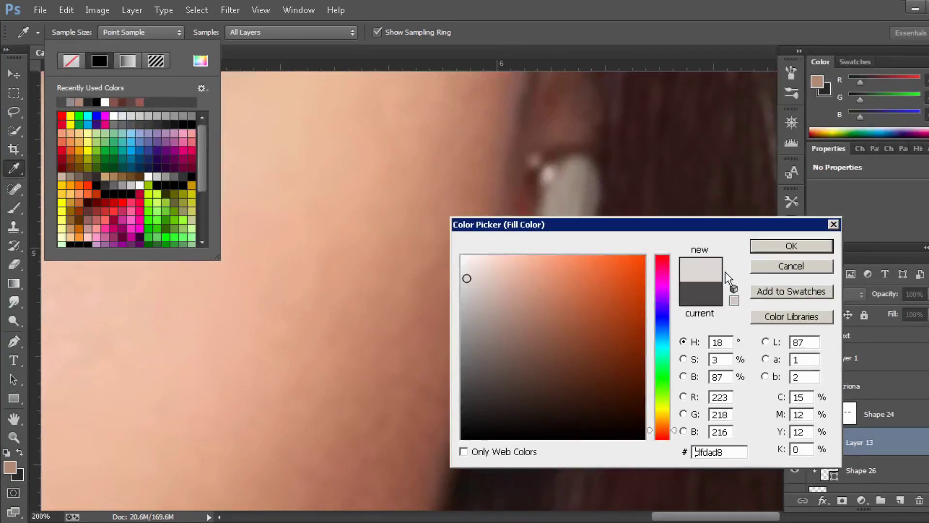
left_click(805, 245)
Draw the light gray crescent highlight Shape 27 over the earring
left_click(537, 166)
left_click(546, 178)
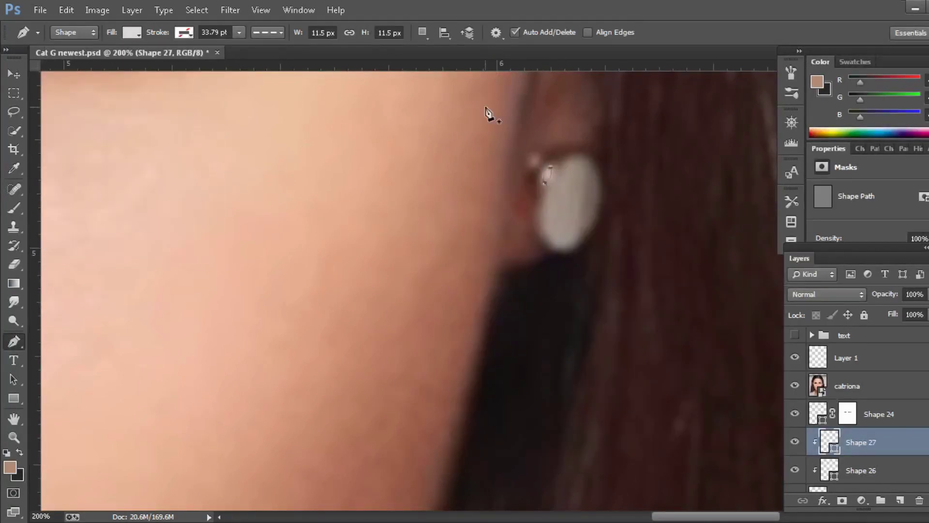
mouse_move(582, 235)
left_mouse_down()
mouse_move(608, 201)
mouse_move(699, 307)
left_mouse_up()
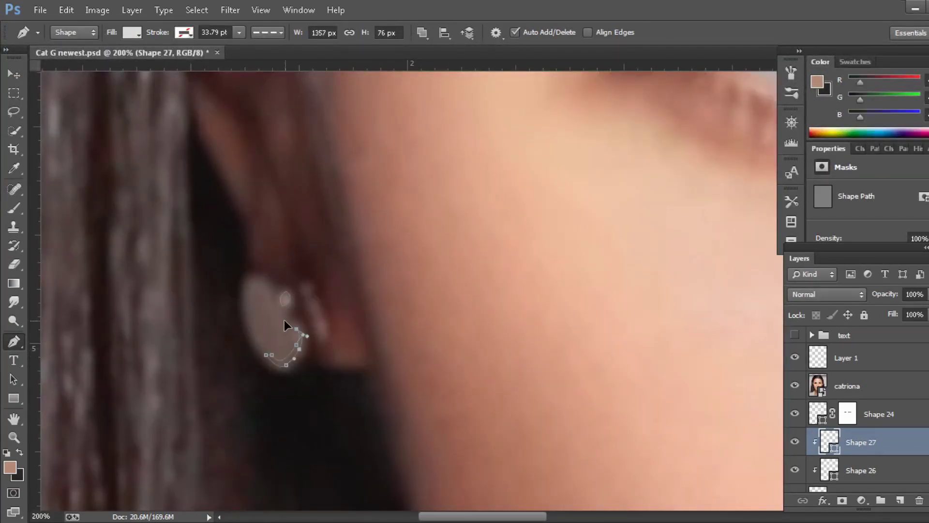
left_click(284, 320, "ctrl")
Hide the reference photo and zoom out to view the whole face
left_click(794, 385)
key("z")
key("ctrl+minus")
key("ctrl+minus")
key("ctrl+plus")
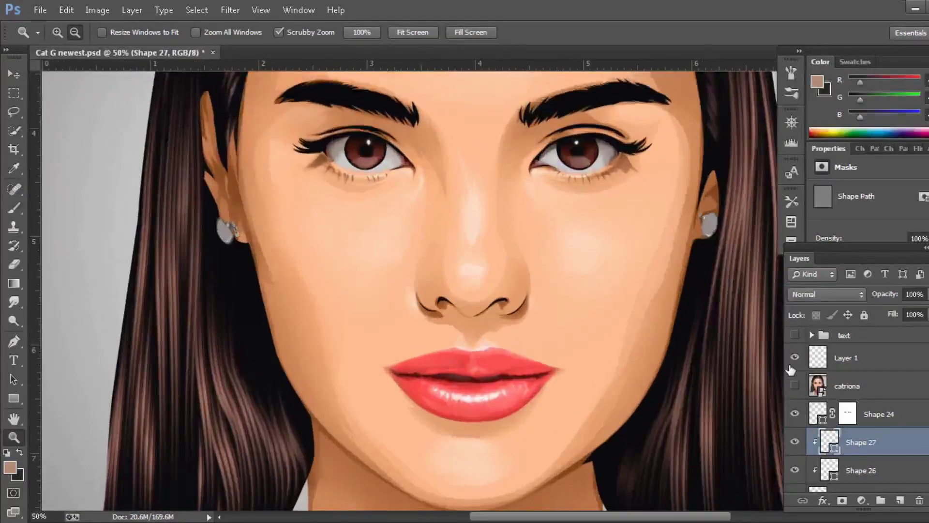
scroll(871, 426, "down", 1)
left_click(871, 370)
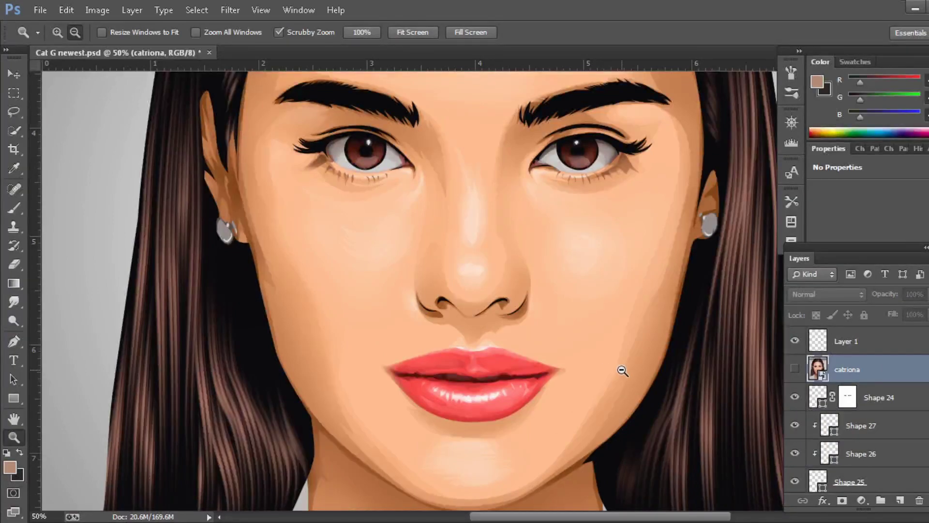
scroll(873, 426, "down", 1)
Add a new layer clipped to the earring shape
left_click(861, 392)
key("ctrl+shift+alt+n")
right_click(874, 392)
left_click(736, 254)
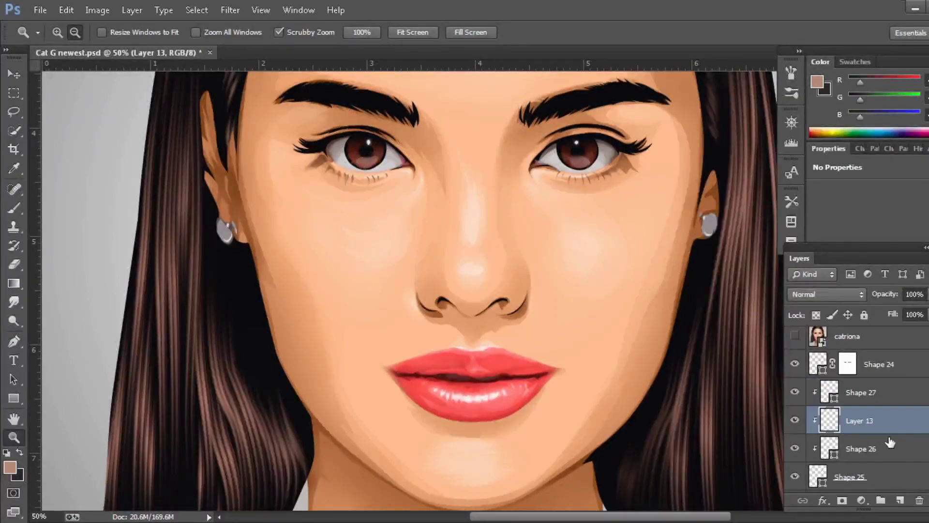
Zoom into the left earring and bring up the Pen shape's fill colour picker
left_click(241, 243)
key("p")
left_click(121, 31)
left_click(201, 61)
Sample a darker gray fill and draw Shape 28 shading over both earrings
left_click(227, 209)
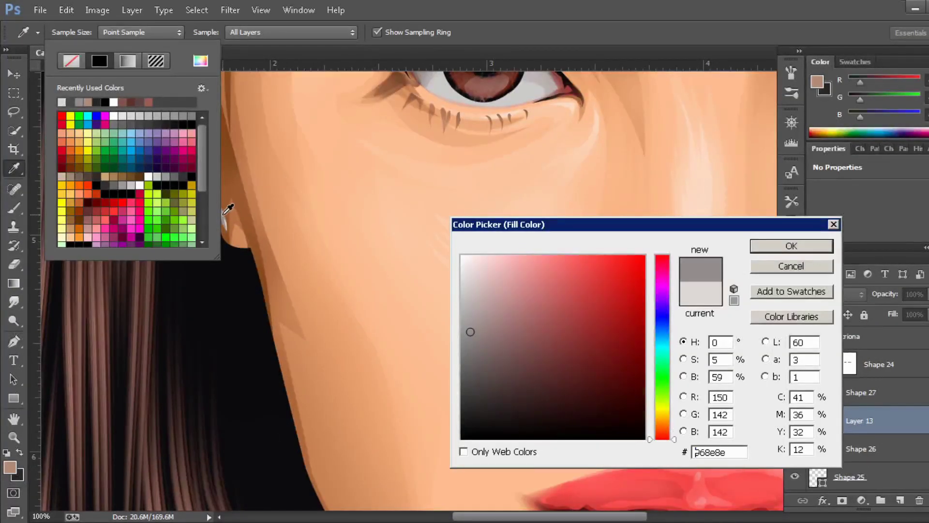
left_click(700, 293)
left_click(791, 246)
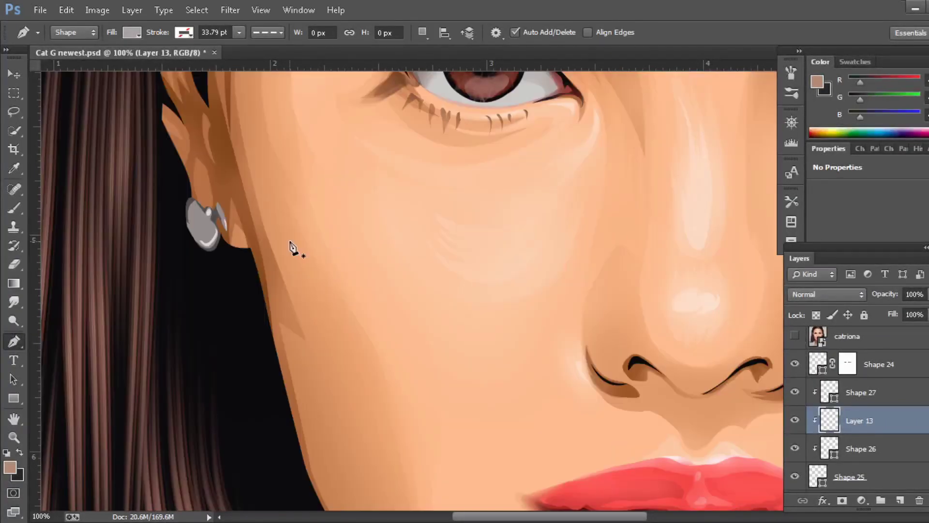
left_click(192, 218)
left_click(209, 234)
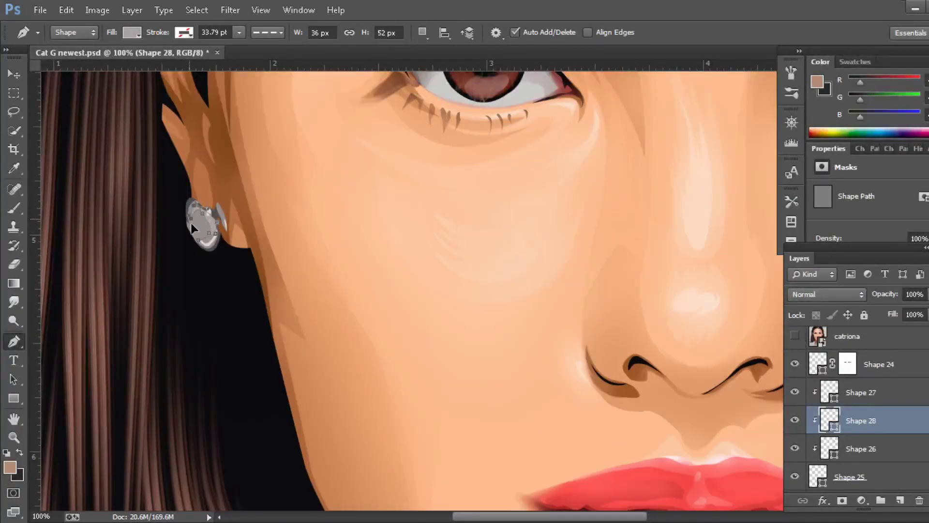
scroll(190, 222, "right", 5)
scroll(536, 232, "right", 8)
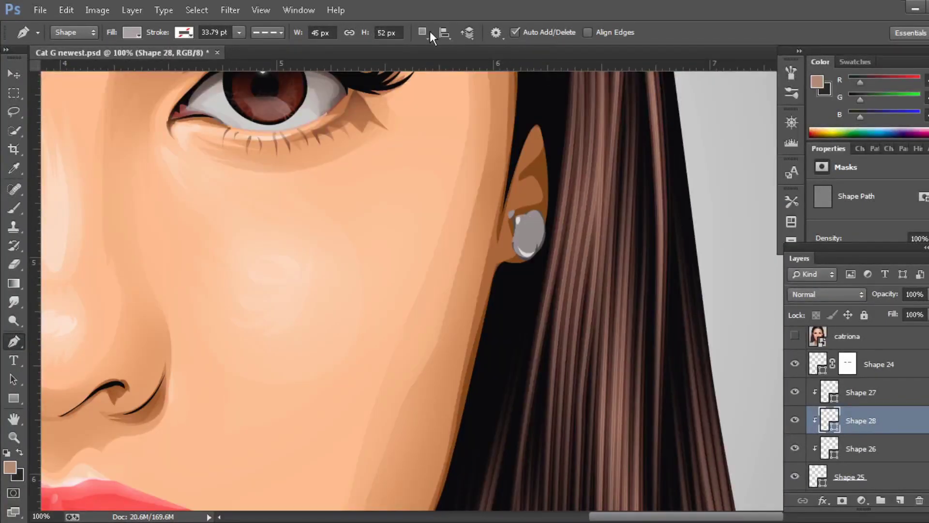
left_click_drag(533, 224, 518, 235)
Add layer masks to Shapes 26, 27 and 28 and paint them with a small black brush
left_click(871, 448)
left_click(795, 420)
left_click(794, 392)
left_click(842, 500)
key("b")
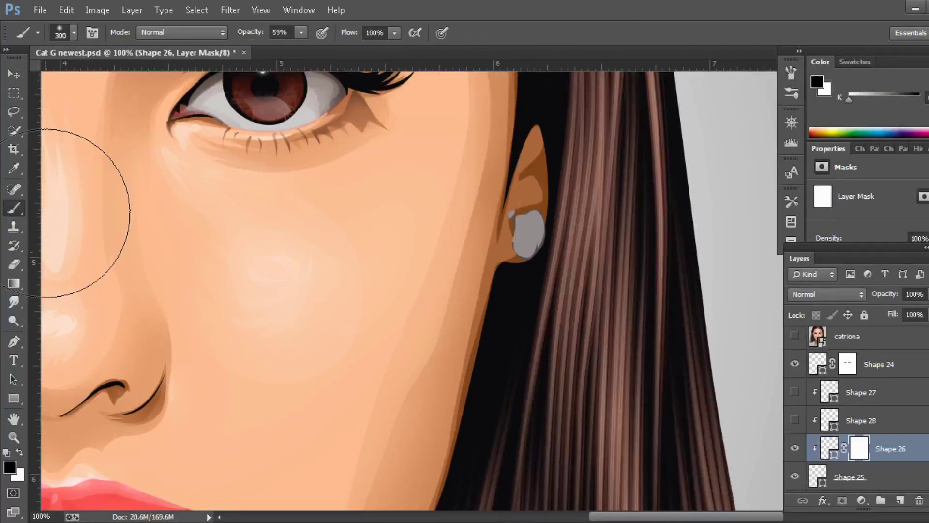
key("bracketleft")
key("bracketleft")
key("bracketleft")
left_click(795, 420)
left_click(860, 420)
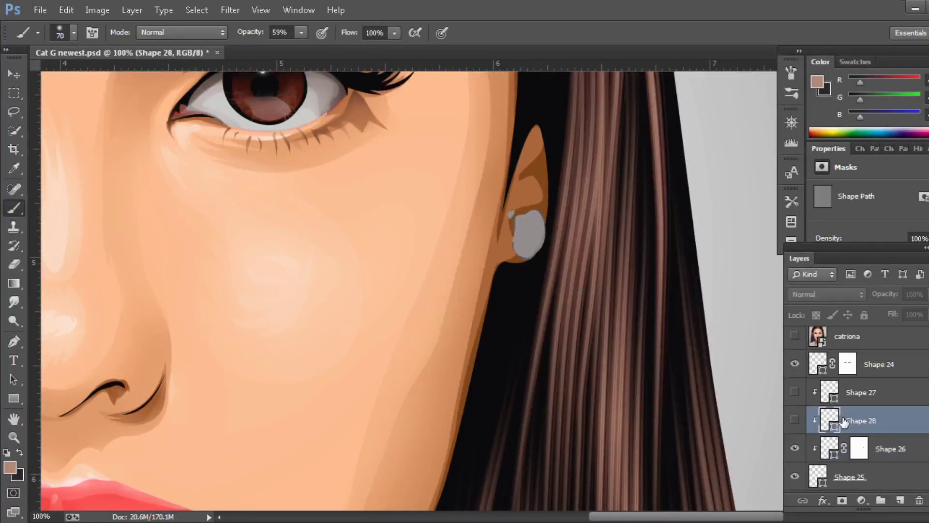
left_click(843, 501)
left_click(794, 392)
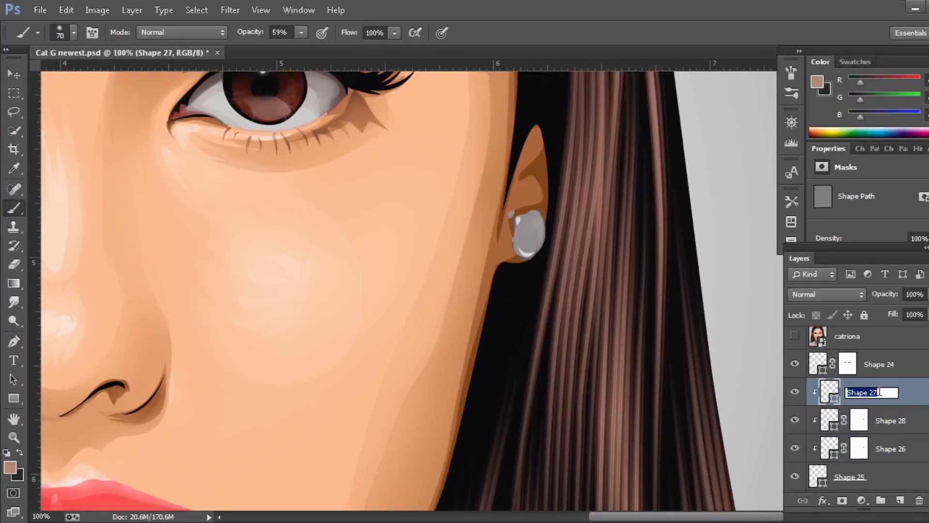
left_click_drag(859, 420, 859, 392)
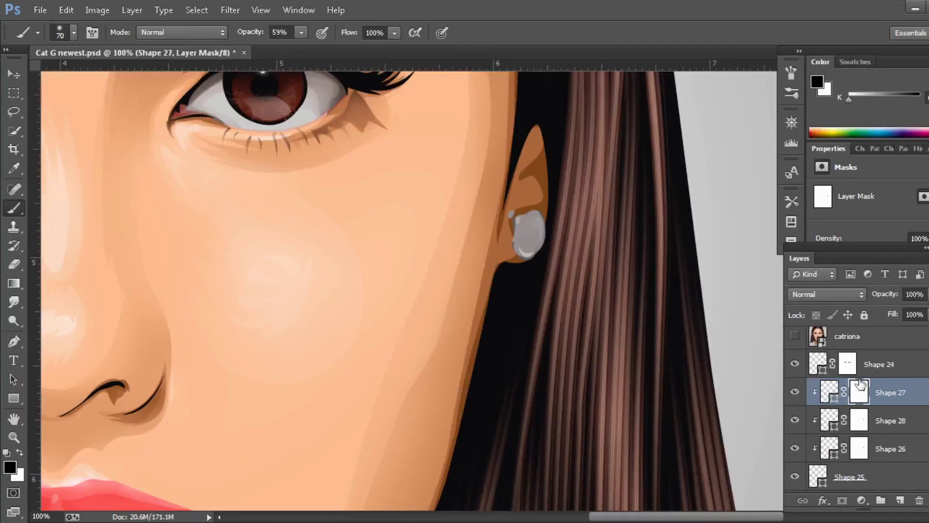
Move between the Shape 26, 28 and 27 masks to refine the earring shading
key("alt+bracketleft")
left_click_drag(543, 292, 146, 160)
key("alt+bracketleft")
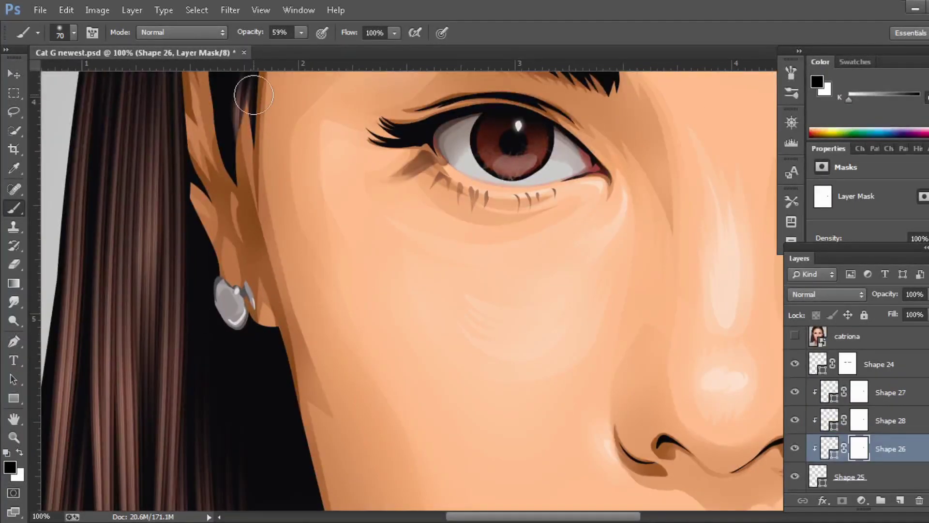
key("alt+bracketright")
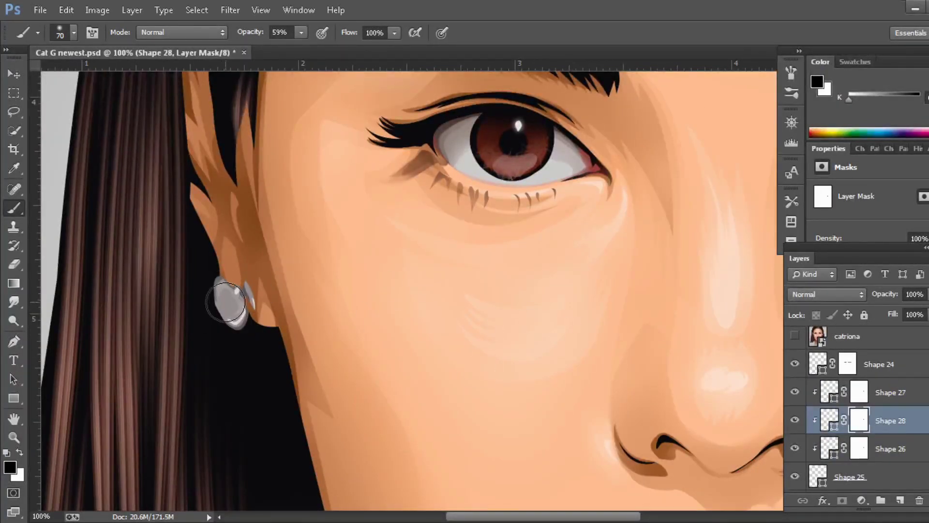
key("alt+bracketright")
Zoom out to view the whole portrait and add a new layer for skin shading
key("z")
left_click(258, 186, "alt")
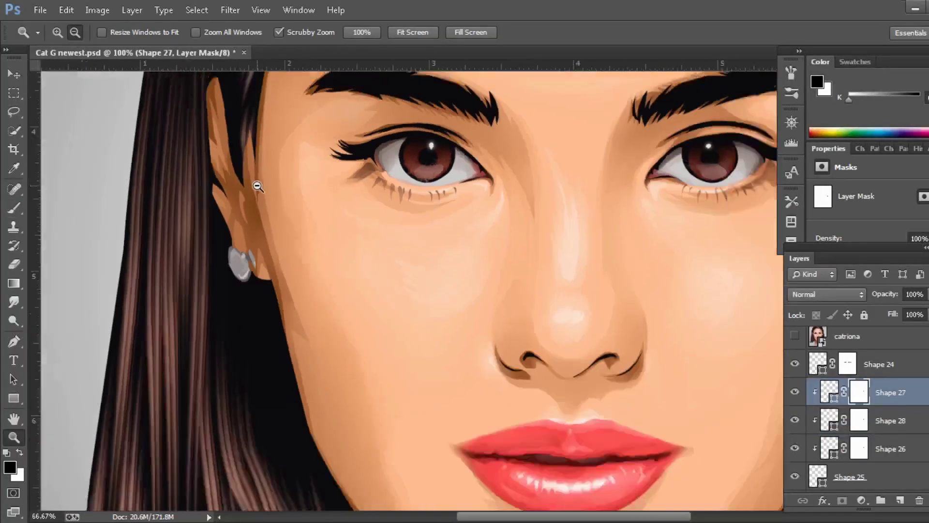
left_click(660, 276, "alt")
left_click(537, 337)
scroll(538, 337, "down", 2)
scroll(560, 315, "up", 2)
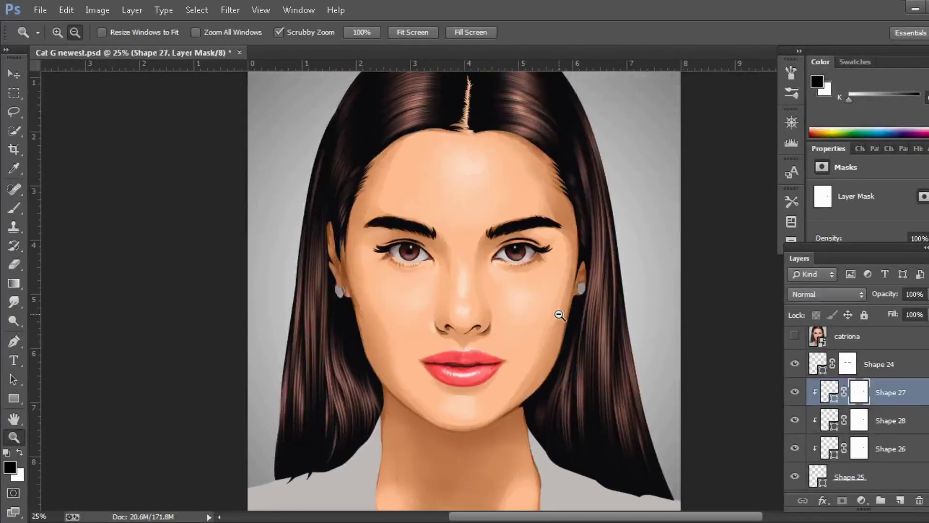
scroll(895, 397, "down", 3)
scroll(895, 396, "down", 3)
scroll(909, 397, "down", 3)
scroll(925, 397, "up", 1)
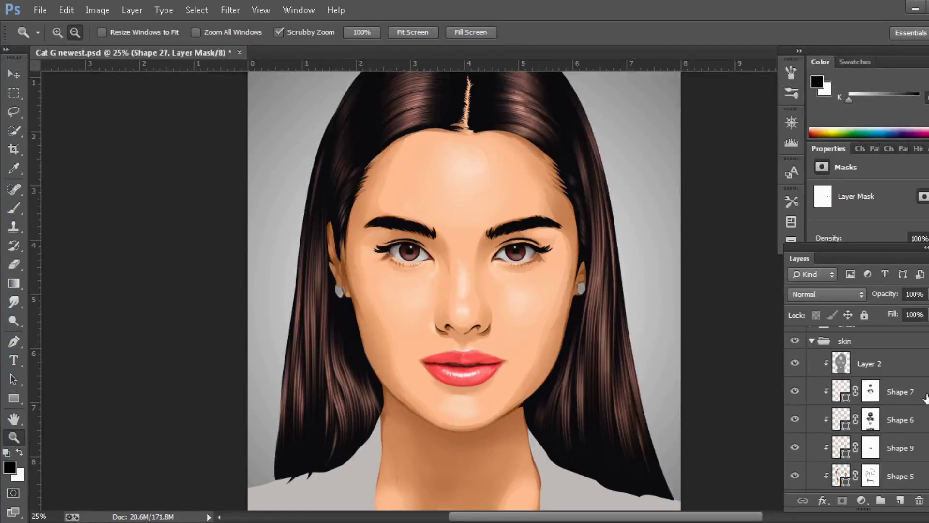
key("ctrl+shift+alt+n")
Clip the new shading layer to the skin and fill it with 50% gray
key("alt+shift+f")
left_click(390, 315)
right_click(886, 383)
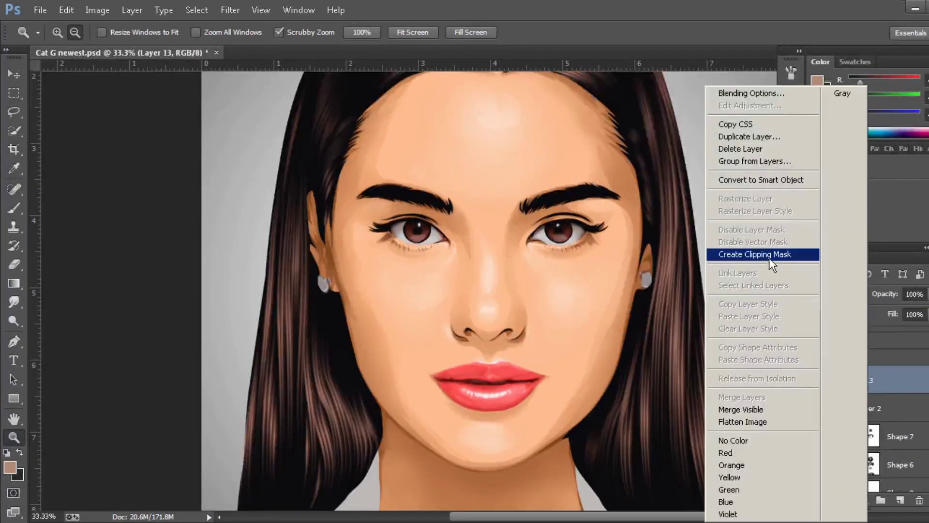
left_click(768, 256)
left_click(63, 10)
left_click(94, 192)
Set the shading layer to Linear Light and toggle the reference photo
left_click(665, 166)
left_click(823, 294)
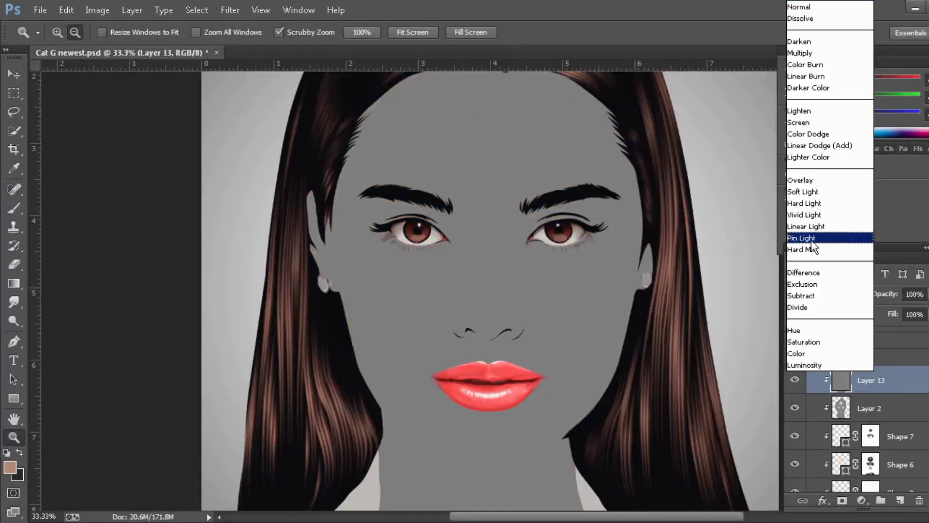
left_click(806, 226)
left_click(794, 385)
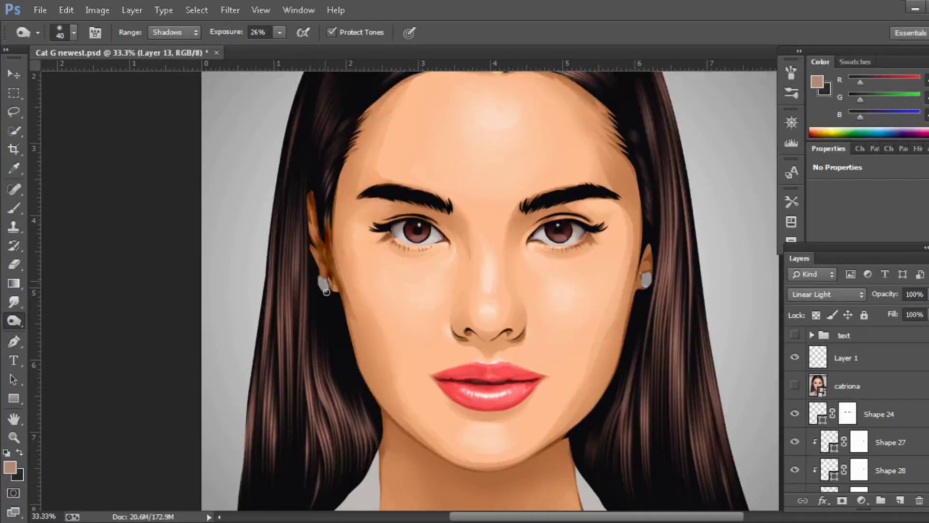
Try the Dodge tool, then switch to the Burn toning tool
right_click(22, 328)
left_click(58, 320)
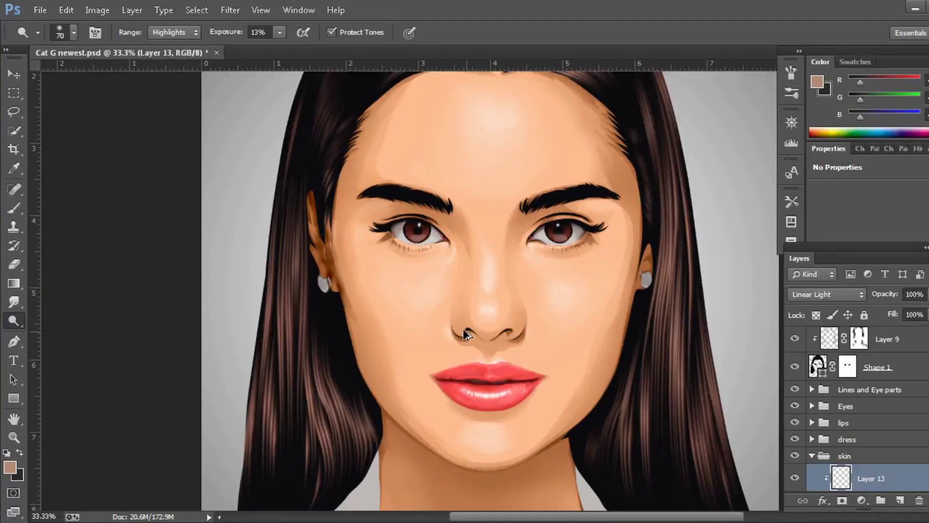
right_click(19, 325)
left_click(55, 333)
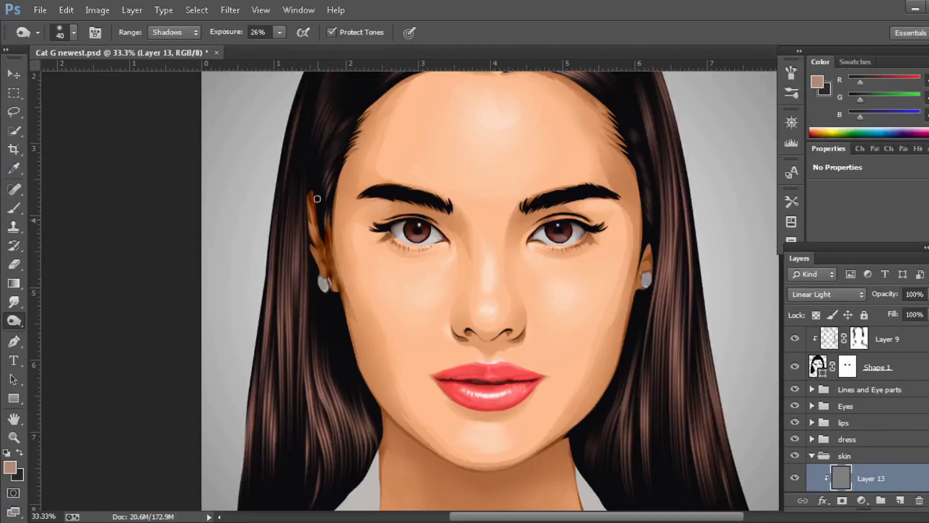
scroll(869, 394, "up", 3)
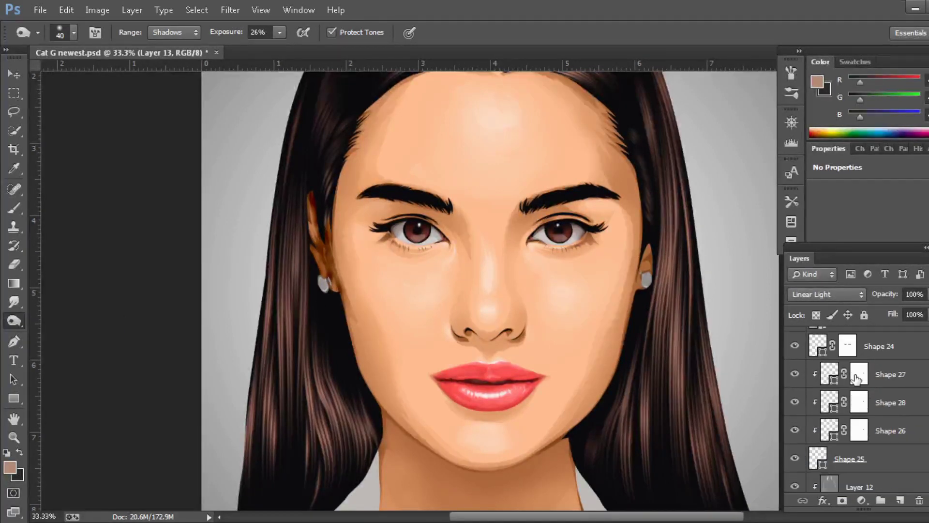
scroll(868, 394, "up", 3)
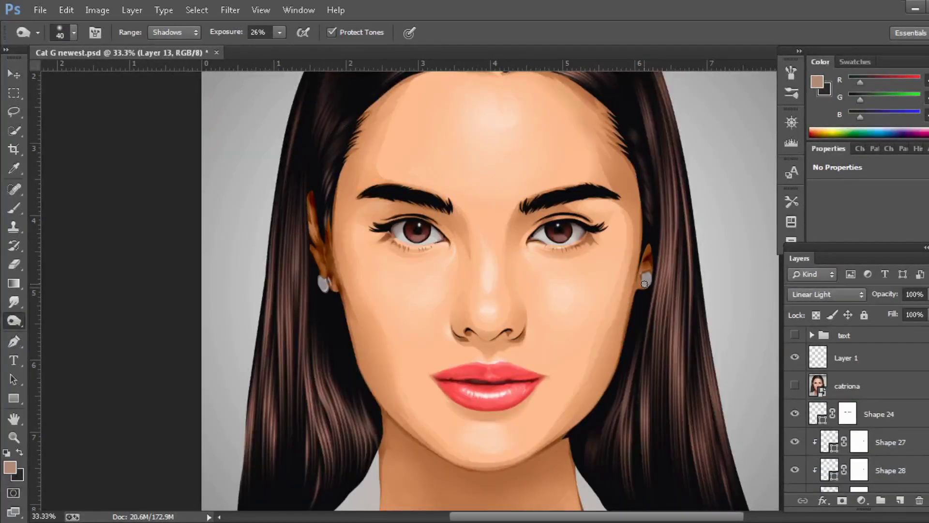
Try Lighter Color and nearby blend modes, then return to Linear Light
left_click(827, 294)
left_click(830, 245)
key("Up")
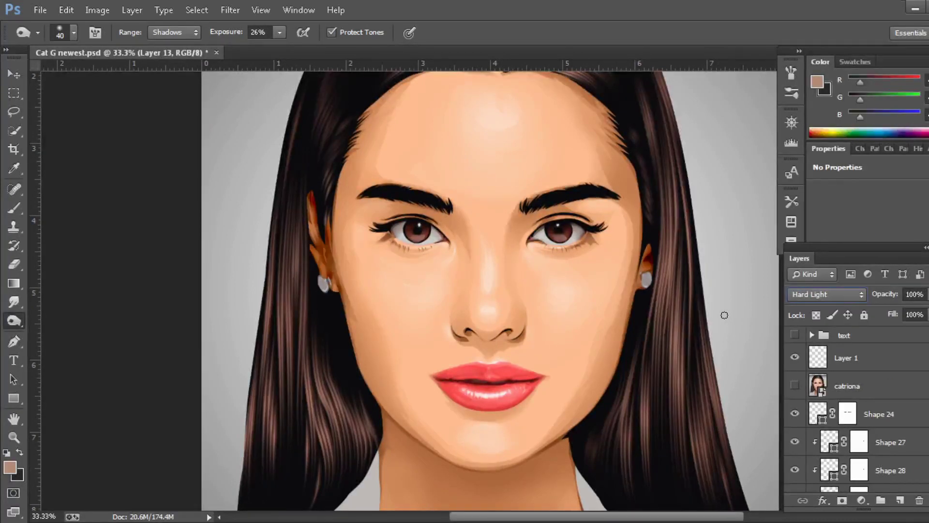
key("Up")
key("Down")
key("Down")
key("Down")
Lower Layer 13's opacity to 76% and expand the skin group
left_click(925, 294)
left_click_drag(924, 310, 920, 317)
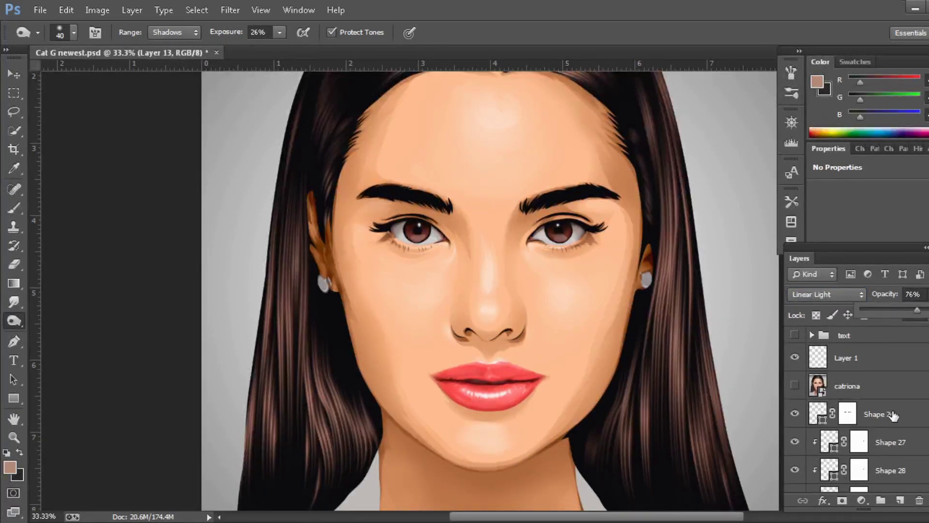
scroll(864, 409, "down", 3)
scroll(864, 409, "down", 5)
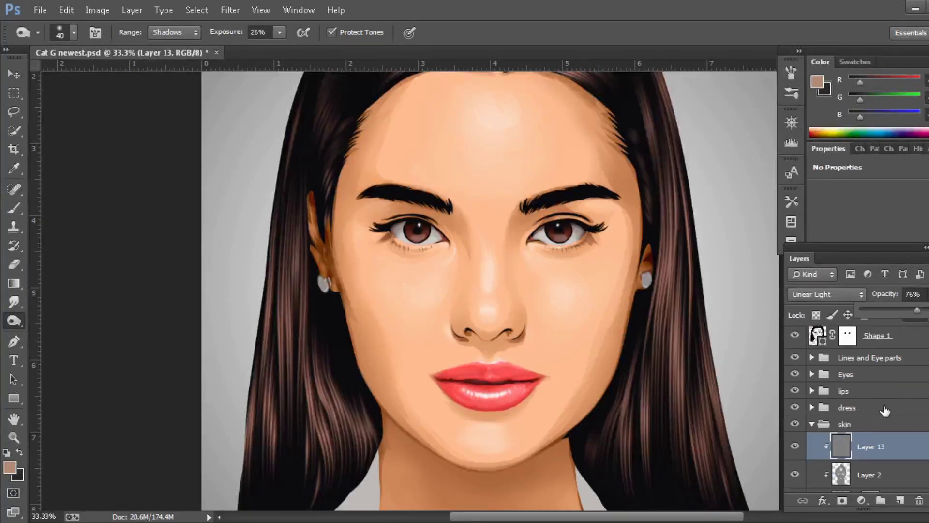
left_click(855, 426)
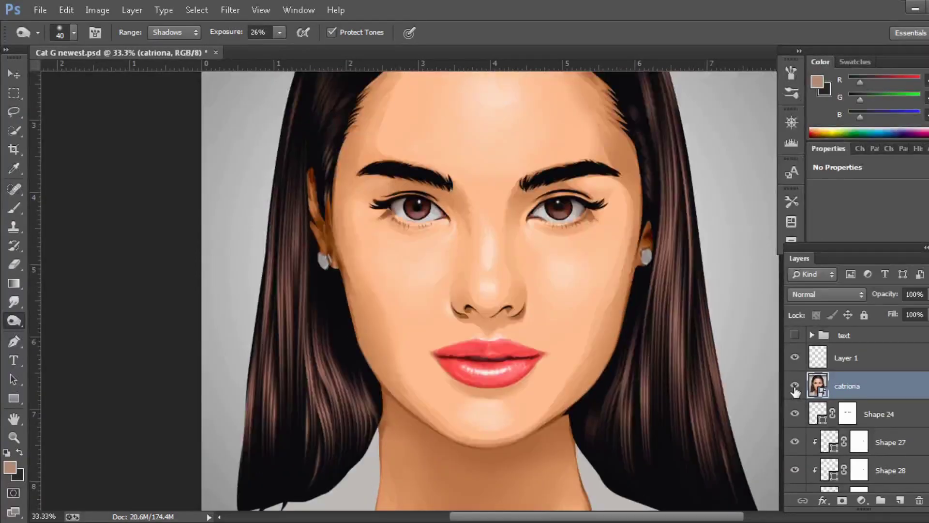
Hide the catriona reference photo and add a new empty layer above Gradient Fill 1
left_click(795, 385)
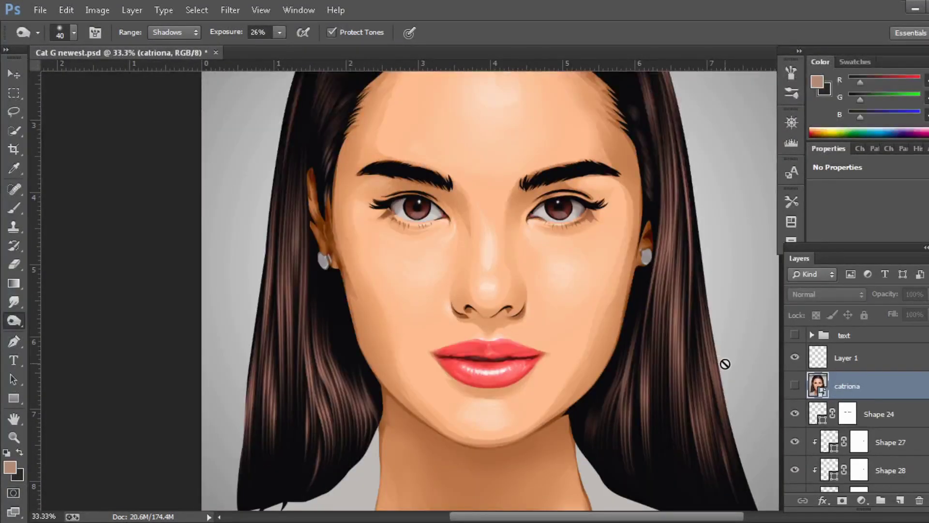
scroll(697, 366, "up", 2)
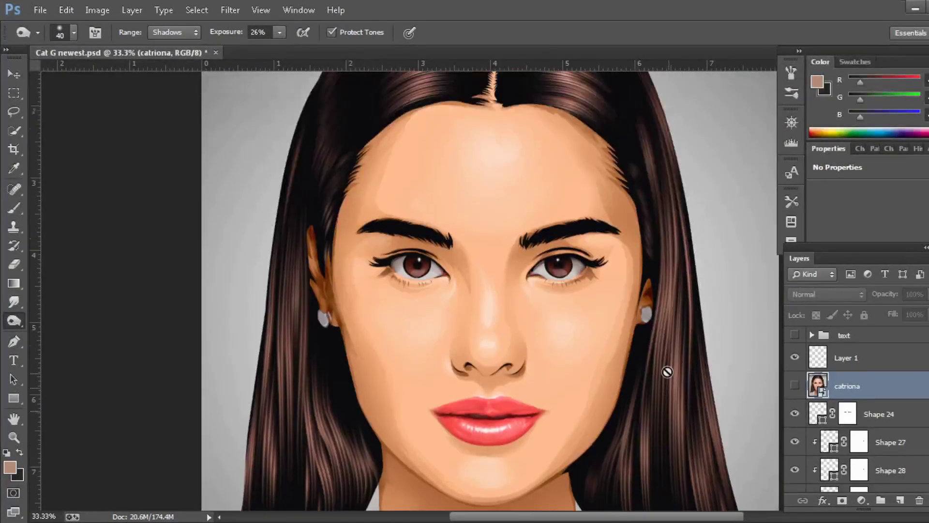
scroll(673, 363, "down", 2)
scroll(676, 359, "down", 2)
scroll(881, 451, "down", 5)
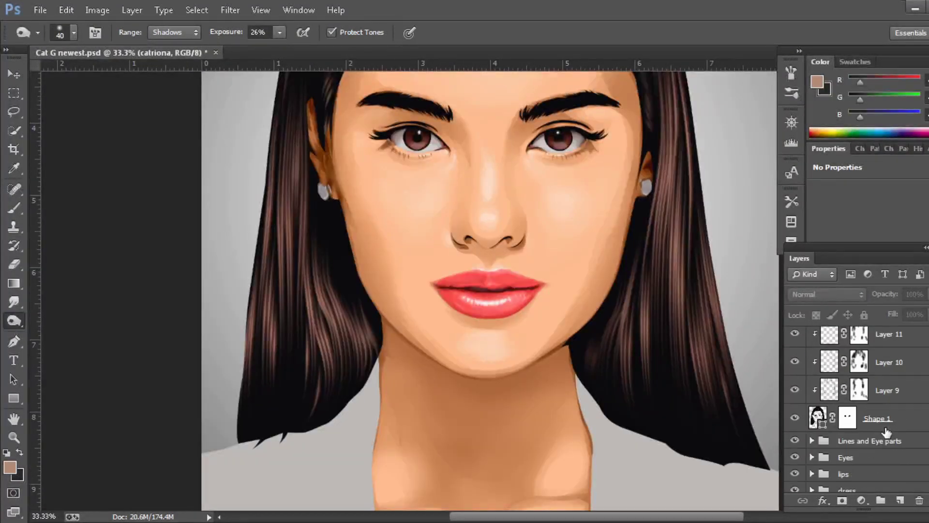
scroll(883, 447, "down", 3)
left_click(885, 443)
left_click(900, 500)
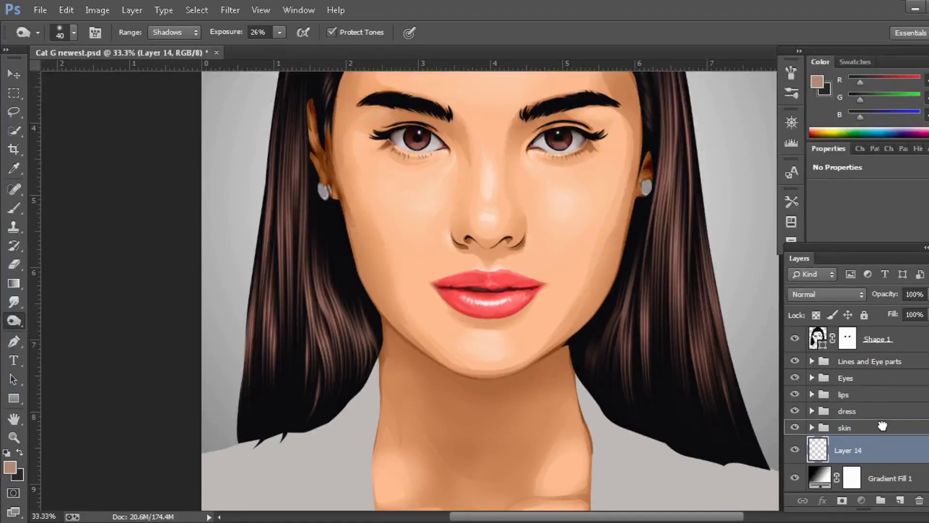
scroll(856, 421, "up", 5)
scroll(823, 397, "up", 3)
Show the reference photo again and select the skin group in the Layers panel
left_click(795, 386)
scroll(886, 407, "down", 5)
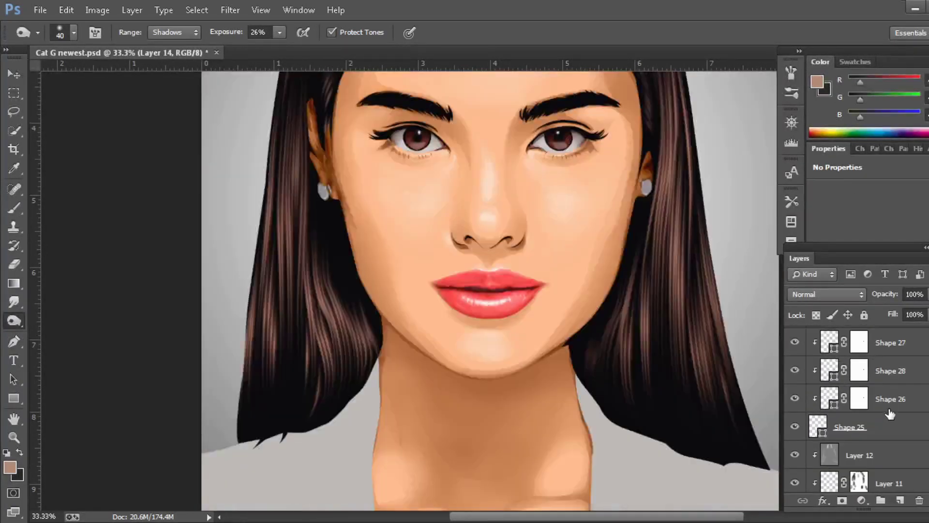
scroll(883, 411, "down", 3)
right_click(886, 405)
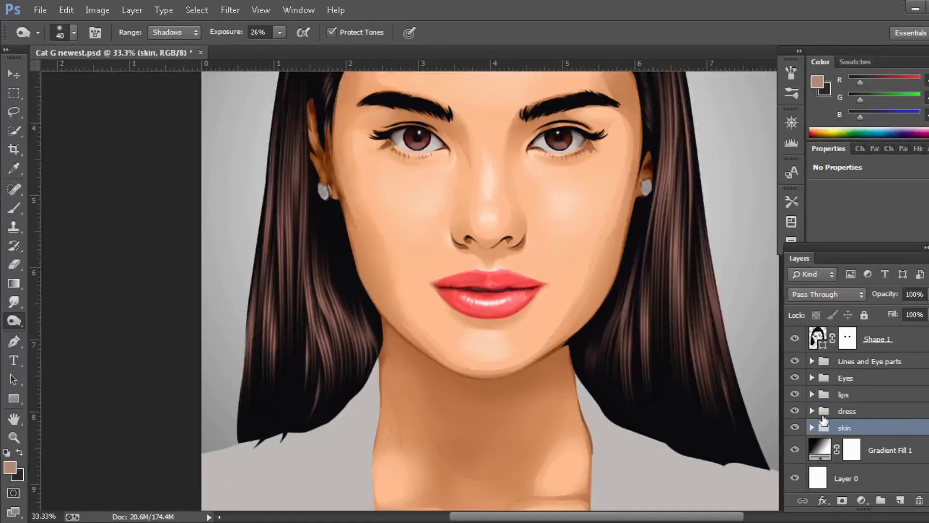
left_click(890, 432)
right_click(912, 432)
key("Escape")
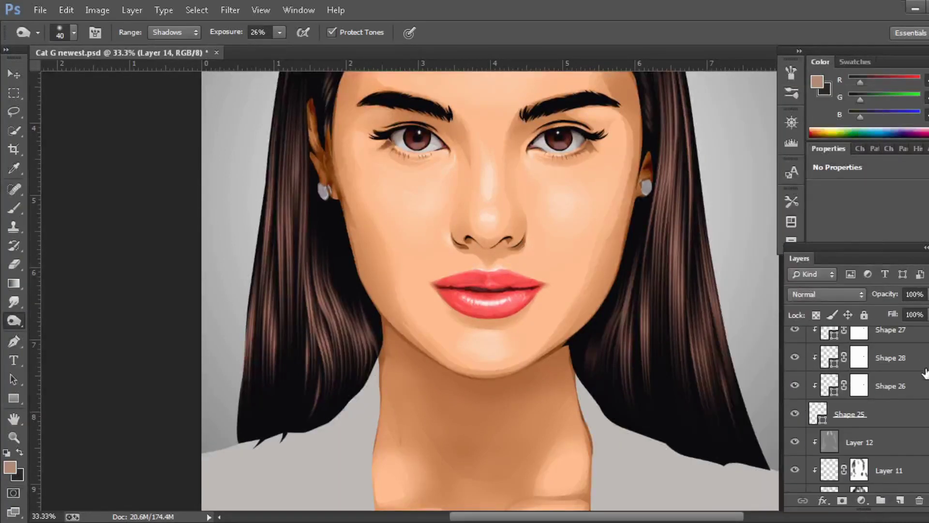
scroll(856, 412, "up", 5)
scroll(656, 359, "down", 3)
left_click(795, 385)
Set the Pen tool to Shape mode with a gray 797674 fill
key("p")
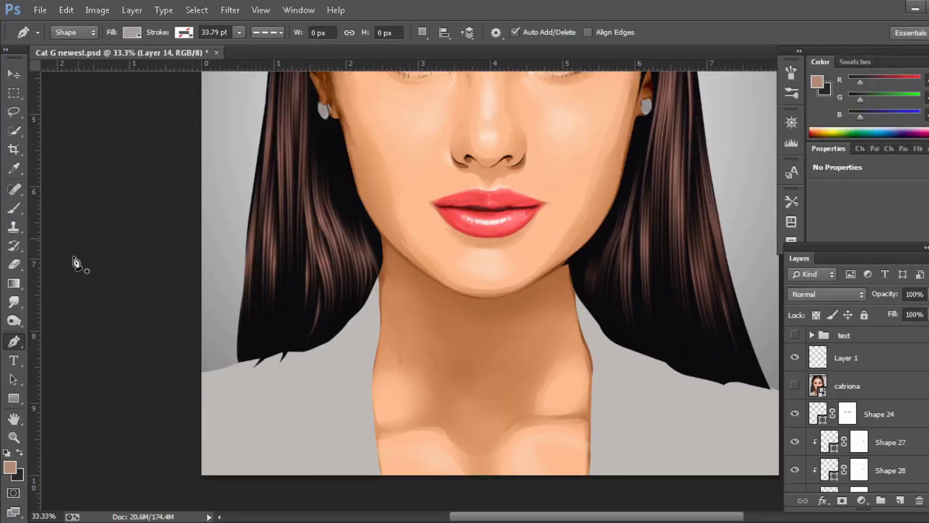
left_click(137, 32)
left_click(200, 60)
left_click(468, 352)
left_click(814, 250)
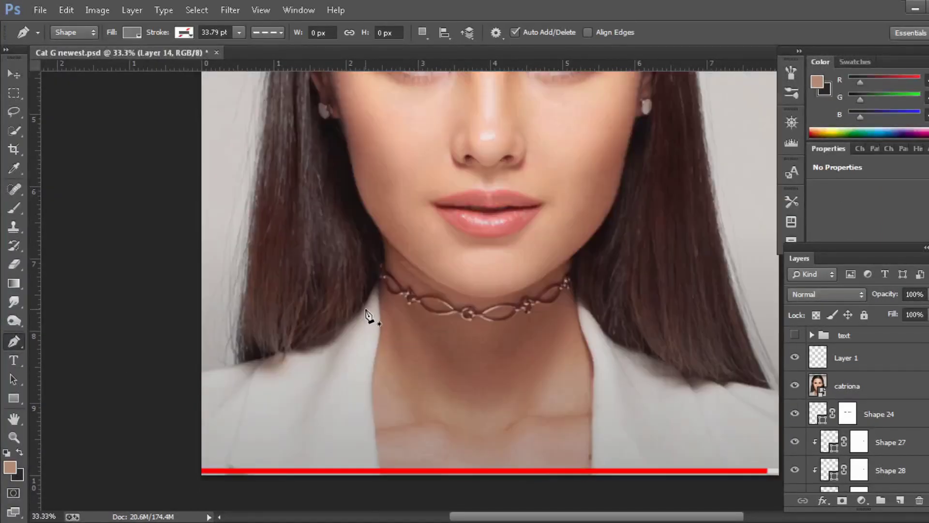
Trace the gray shadow shape over the left collar and shoulder
left_click(365, 306)
left_click(346, 352)
left_click_drag(309, 422, 306, 430)
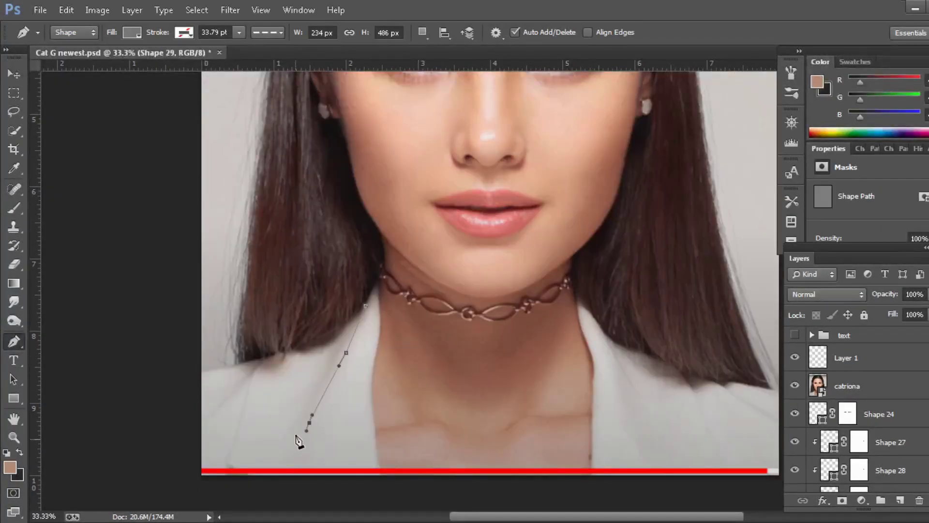
left_click(221, 479)
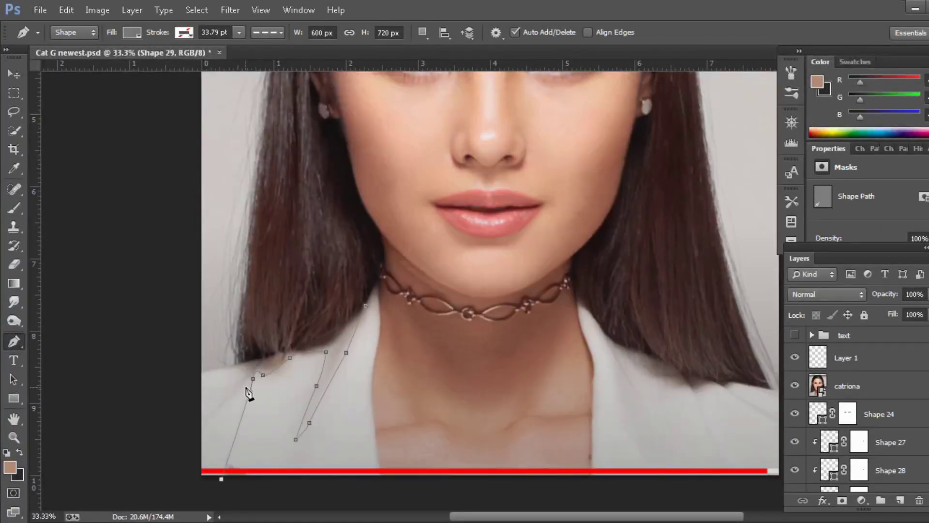
left_click(165, 379)
left_click(204, 294)
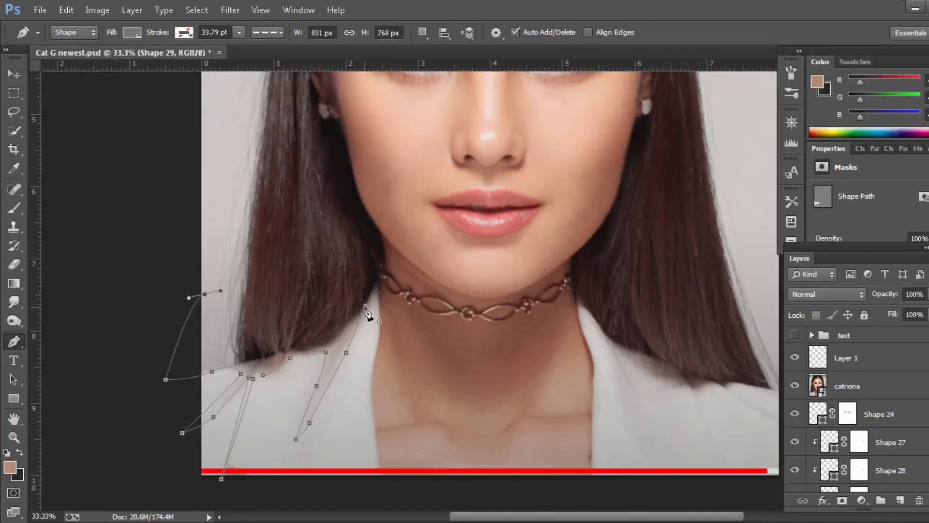
left_click(362, 268)
left_click_drag(384, 257, 386, 305)
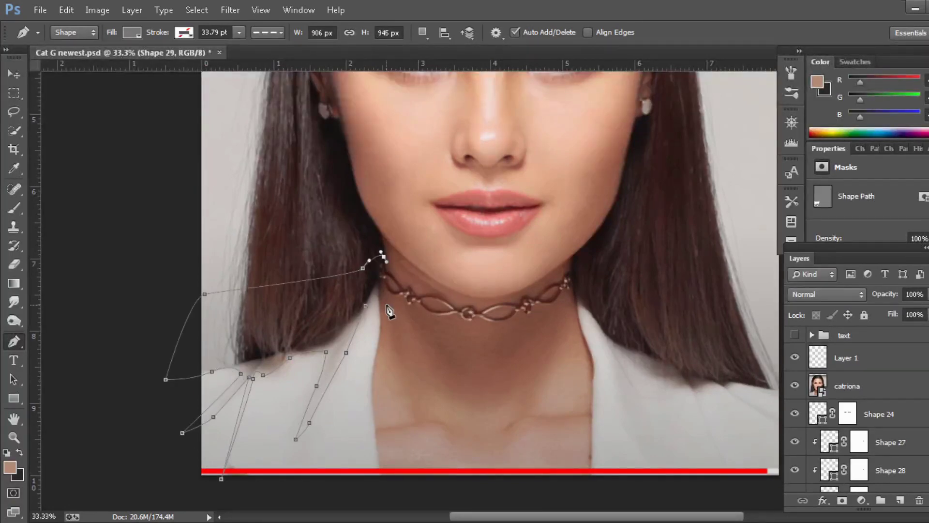
Add the right collar shadow to the same shape layer and clip Shape 29 to the shirt base
left_click(422, 32)
left_click(431, 55)
left_click(591, 314)
left_click_drag(609, 332, 626, 376)
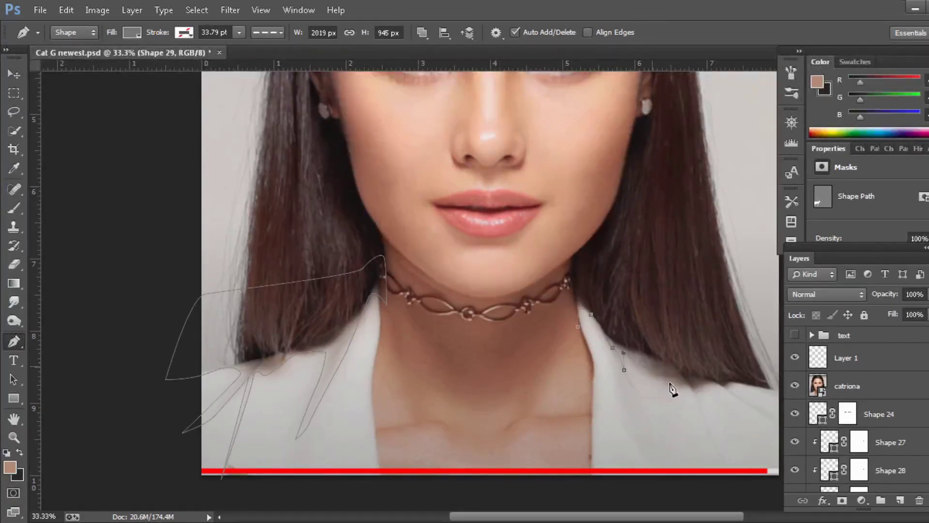
left_click(773, 392)
scroll(778, 431, "right", 5)
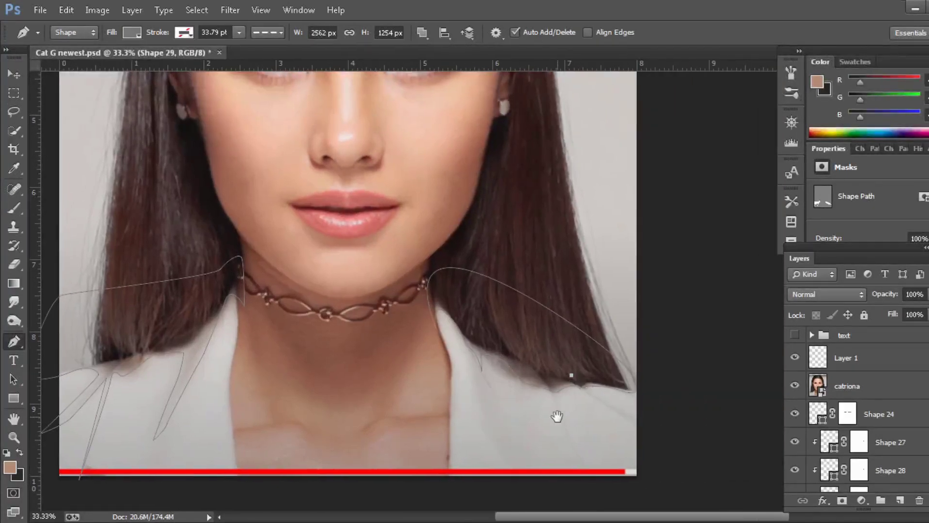
left_click_drag(632, 419, 649, 430)
left_click_drag(555, 373, 546, 369)
scroll(484, 329, "down", 2)
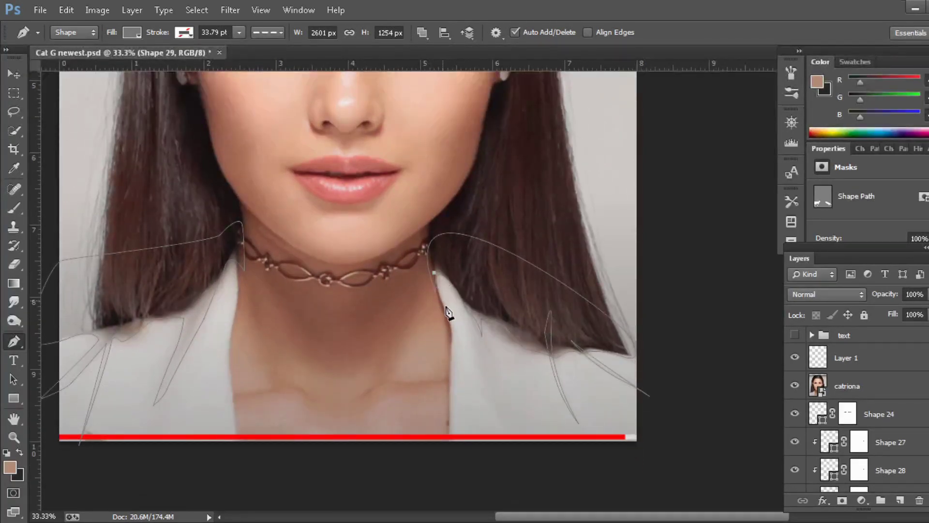
left_click(447, 453)
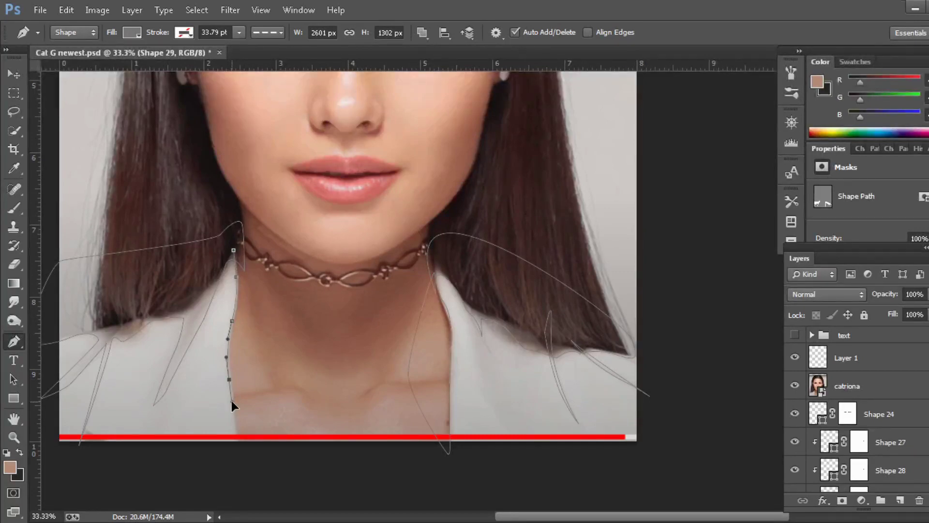
scroll(825, 416, "up", 2)
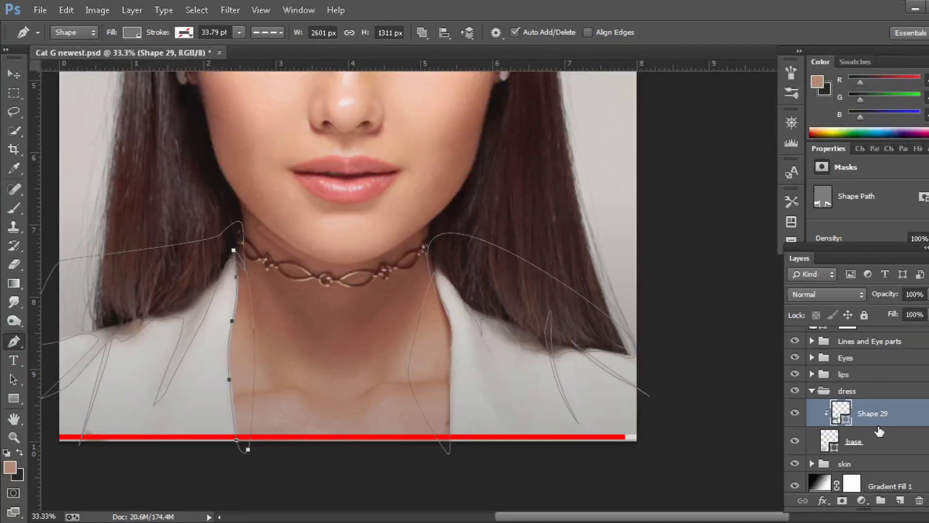
right_click(878, 411)
left_click(772, 286)
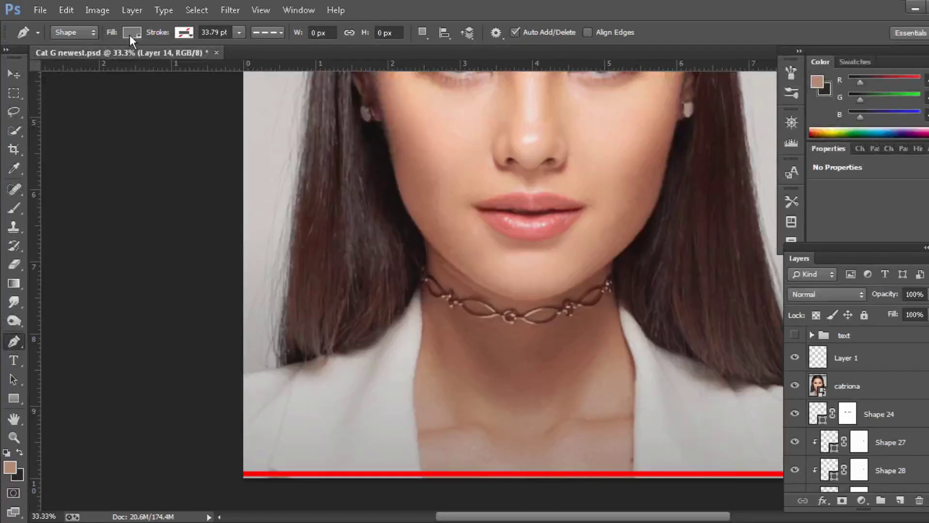
Switch to a light gray fill and trace a fold shape along the left collar
left_click(132, 32)
left_click(201, 60)
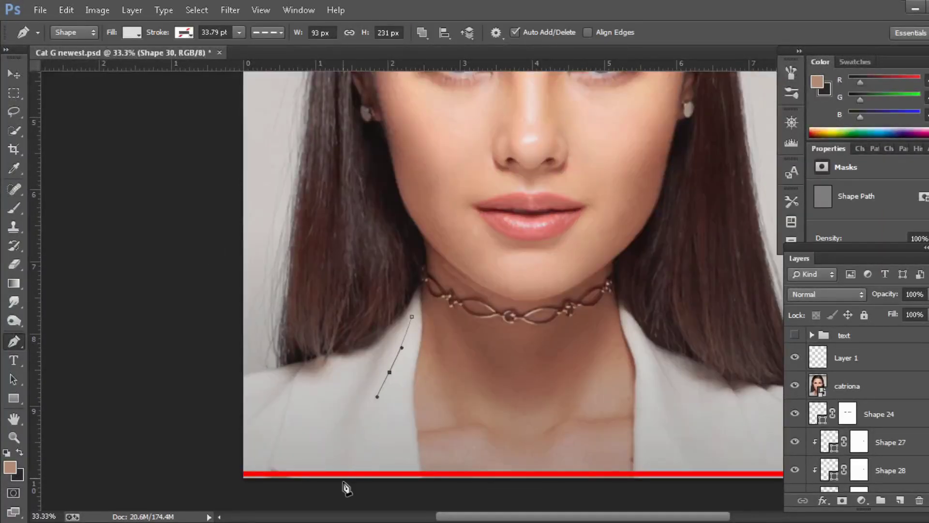
left_click(345, 471)
left_click_drag(404, 508, 409, 507)
left_click(416, 472)
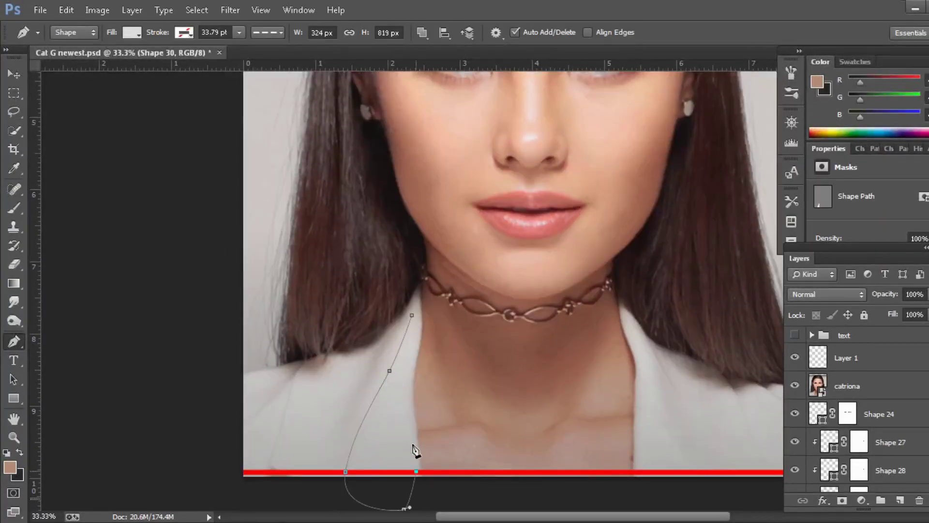
left_click(298, 390)
left_click(283, 470)
left_click(290, 501)
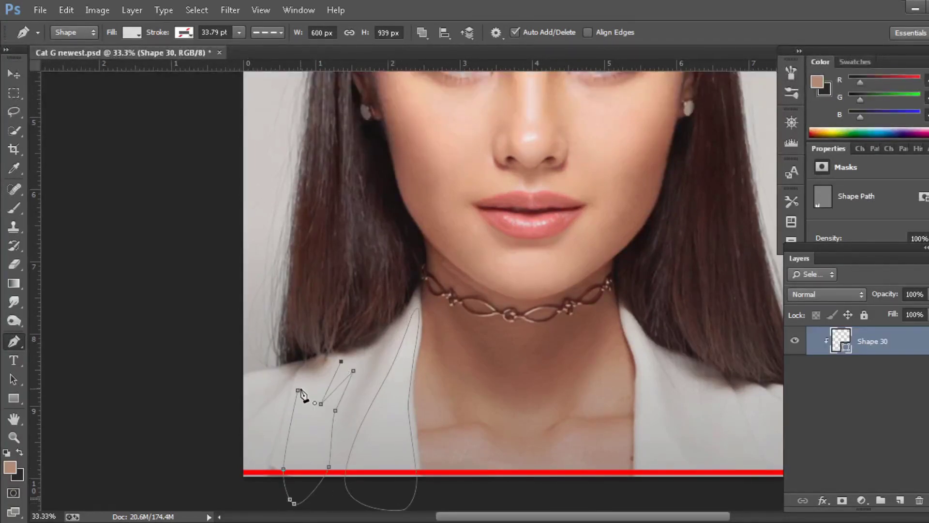
Trace another light gray fold over the left shoulder
left_click(813, 274)
left_click(804, 229)
left_click(199, 381)
left_click(233, 427)
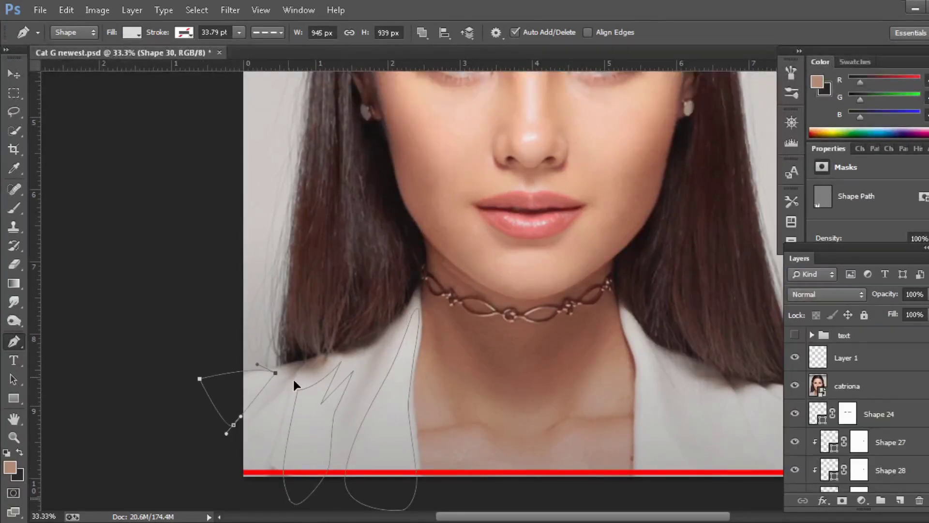
scroll(560, 296, "down", 2)
scroll(560, 296, "right", 2)
Trace light gray fold shapes along the right collar and right shoulder
left_click(557, 393)
left_click(557, 437)
left_click_drag(612, 458, 614, 470)
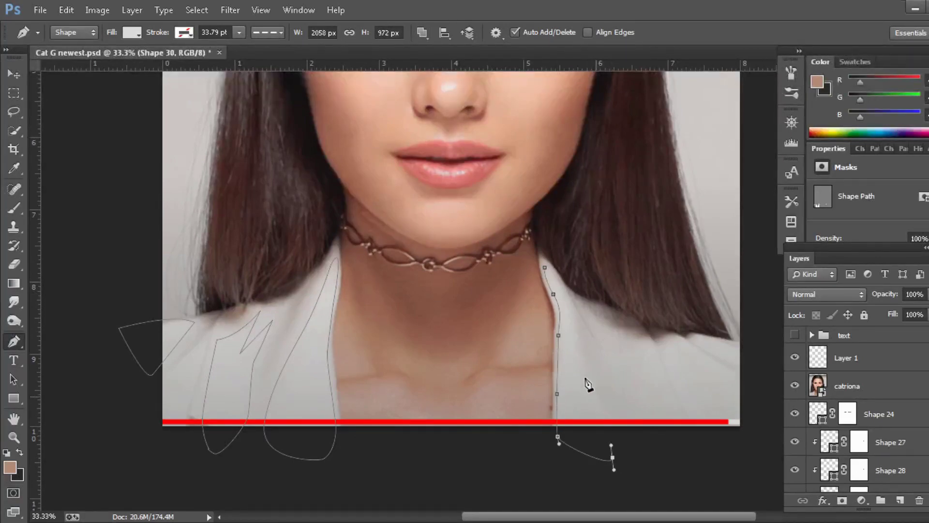
left_click(545, 267)
left_click(688, 358)
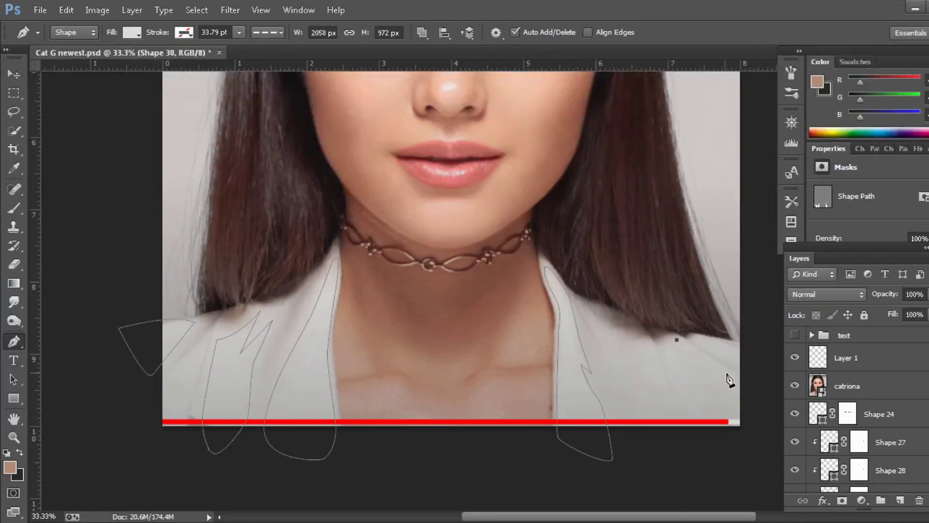
left_click(726, 394)
left_click(748, 388)
left_click(705, 408)
mouse_move(697, 426)
left_mouse_down()
mouse_move(709, 443)
mouse_move(662, 430)
left_mouse_up()
left_click(657, 354)
left_click(675, 415)
left_click_drag(634, 394, 630, 381)
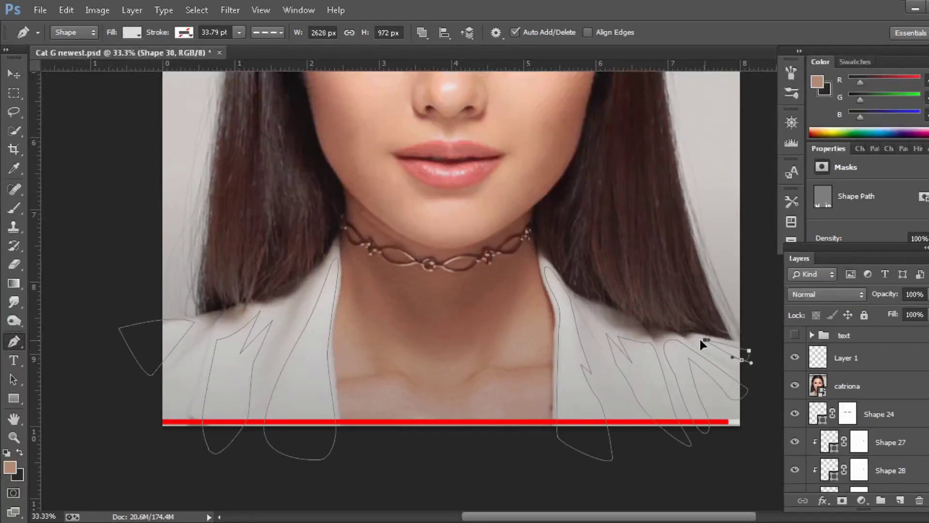
Hide the catriona reference photo and add a layer mask to the collar shadow layer
left_click(795, 386)
scroll(852, 411, "down", 5)
left_click(871, 396)
Paint out parts of the Shape 29 and Shape 30 collar shadows on their masks with a soft black brush
left_click(870, 424)
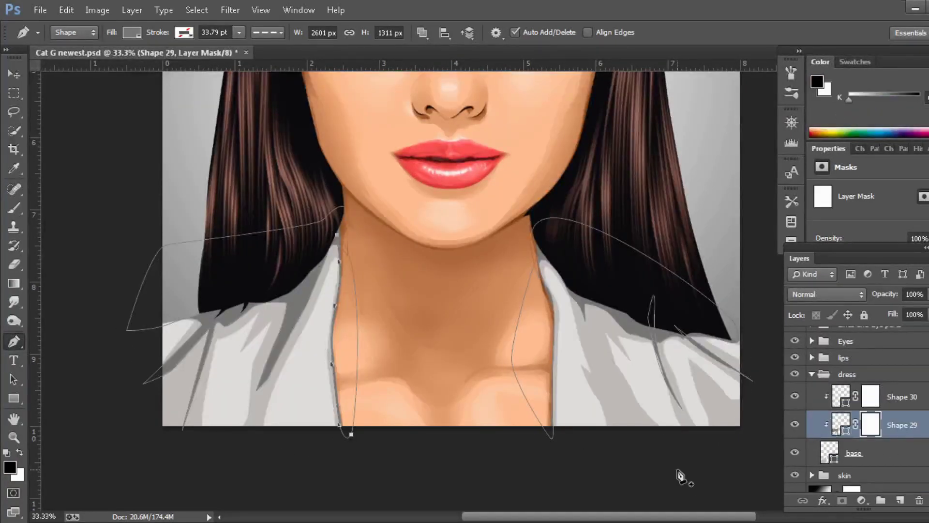
key("b")
mouse_move(274, 346)
left_mouse_down()
mouse_move(294, 342)
mouse_move(166, 332)
mouse_move(245, 415)
left_mouse_up()
left_click_drag(685, 388, 703, 358)
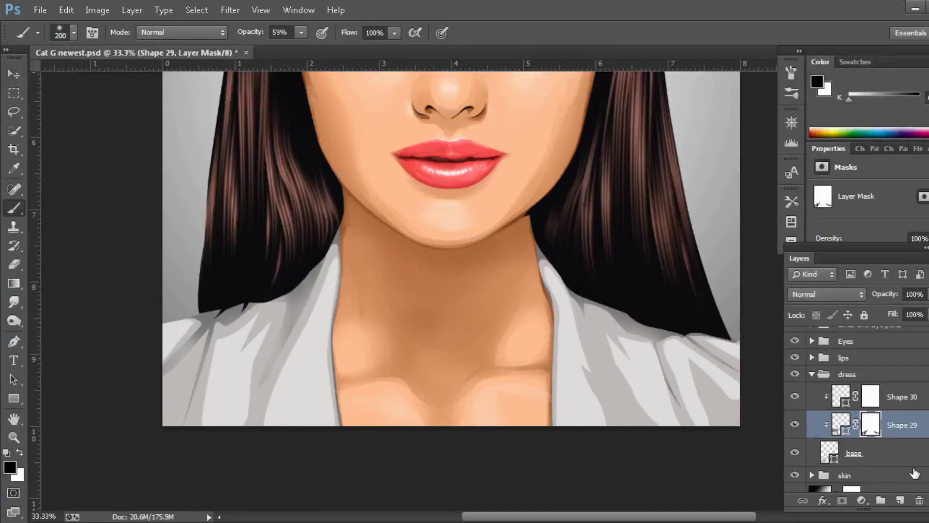
left_click(871, 396)
left_click_drag(588, 375, 547, 268)
left_click_drag(633, 437, 720, 376)
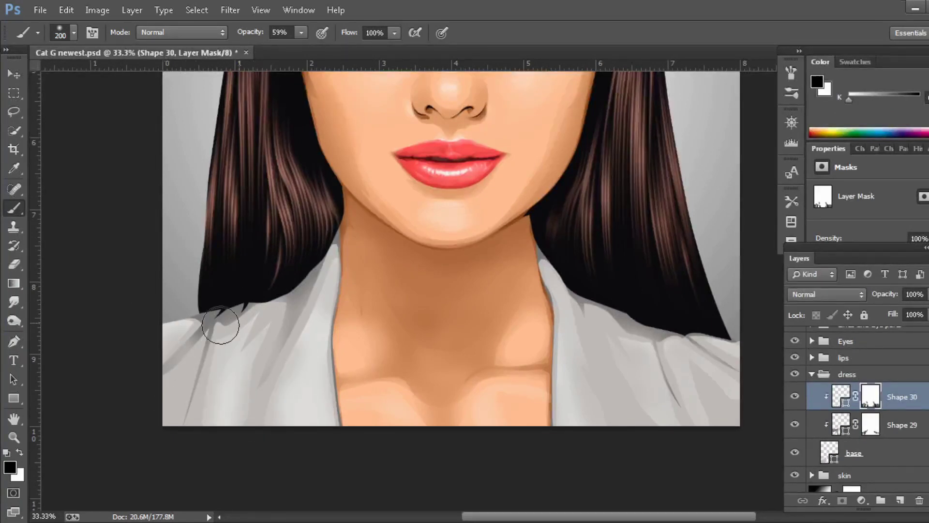
Zoom the view out to 25% and reselect Shape 29's mask with the Brush
scroll(218, 311, "up", 3)
key("z")
left_click(482, 289, "alt")
scroll(482, 290, "up", 2)
left_click(870, 425)
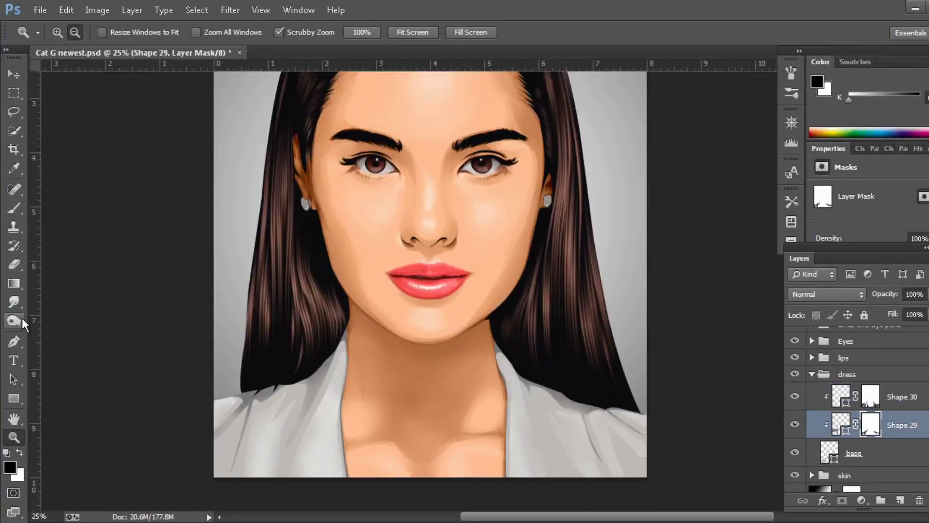
left_click(14, 208)
scroll(560, 439, "up", 3)
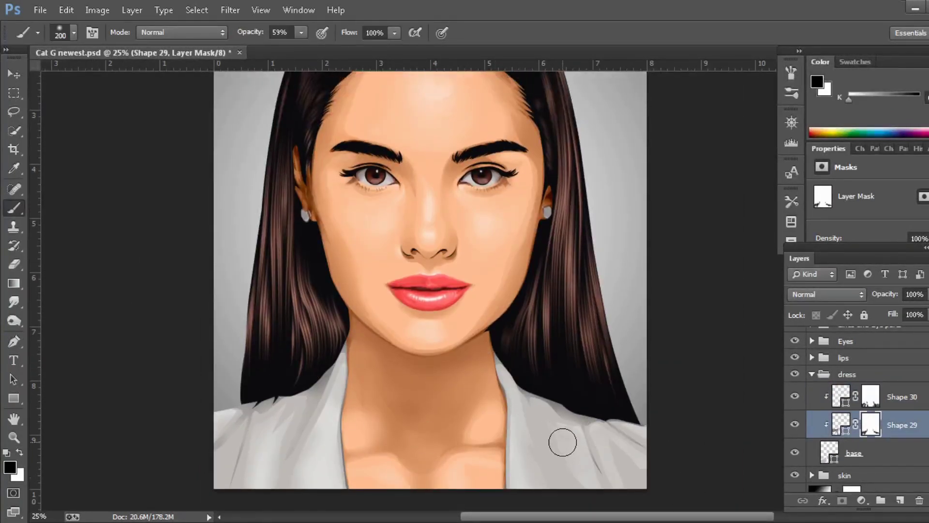